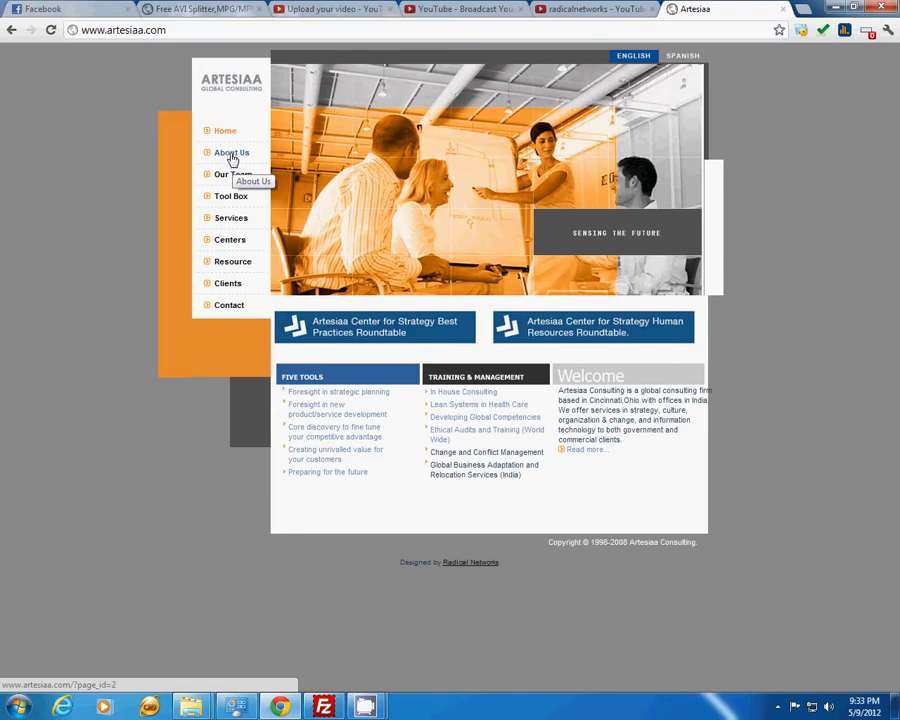
View the site's About Us page and the Our Team page
{"action": "left_click", "coordinate": [231, 154]}
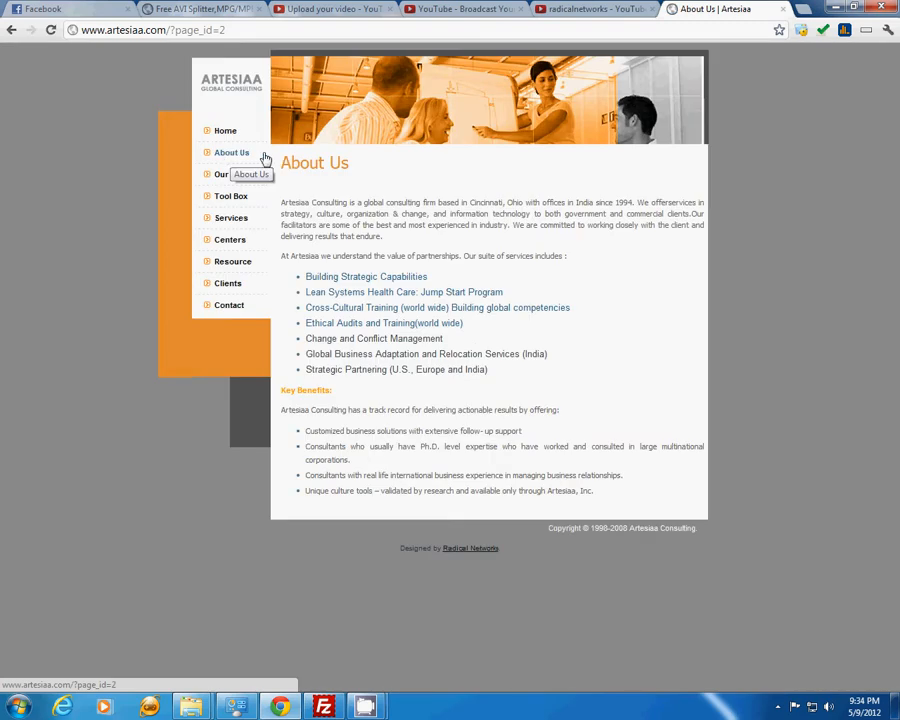
{"action": "left_click", "coordinate": [233, 178]}
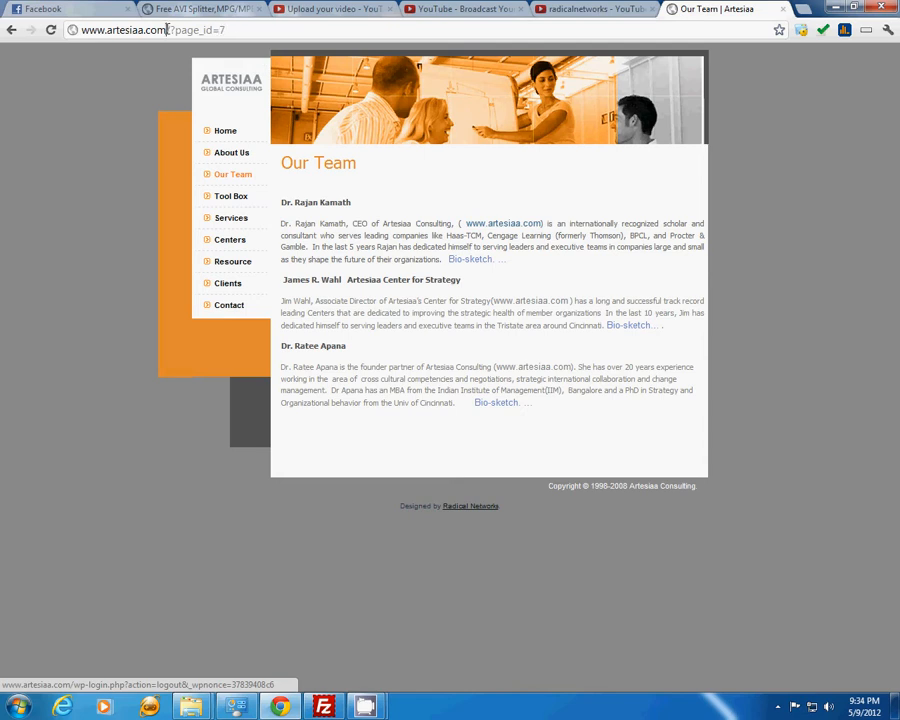
{"action": "left_click_drag", "start_coordinate": [167, 29], "coordinate": [244, 29]}
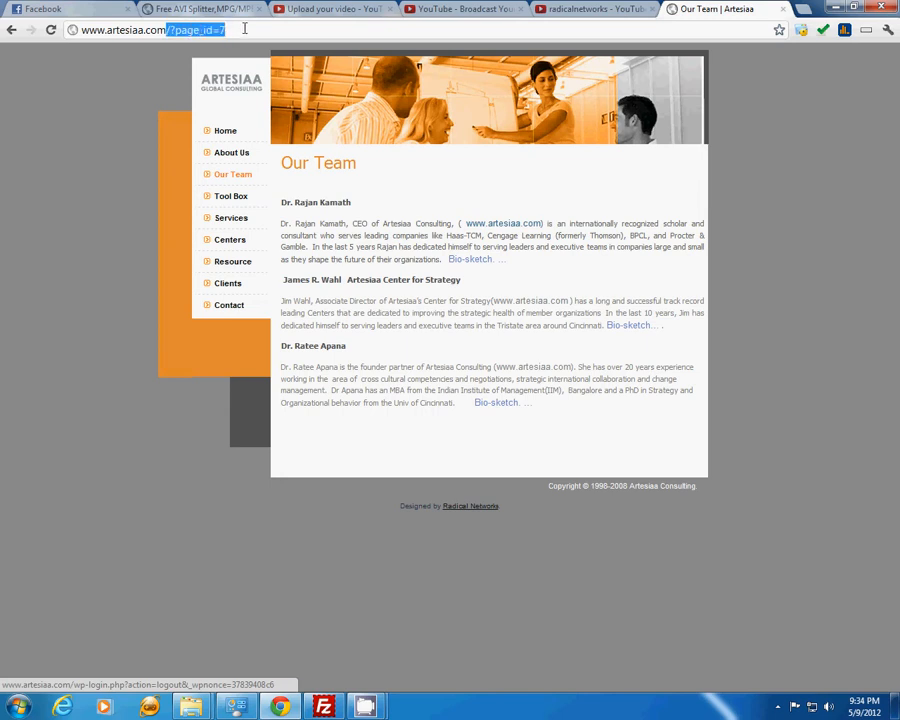
{"action": "key", "text": "BackSpace"}
{"action": "type", "text": "wp"}
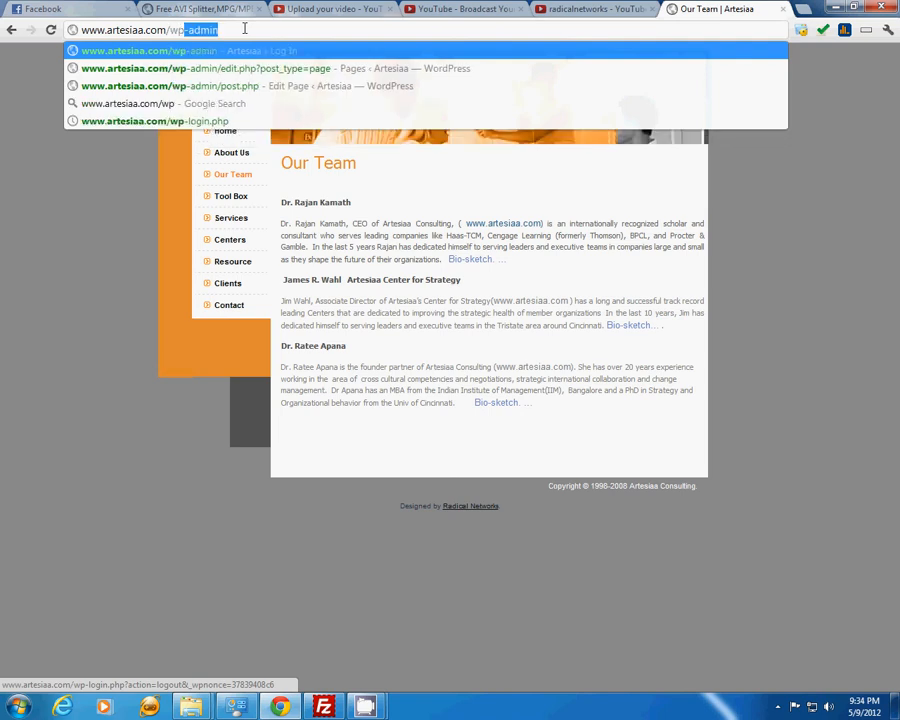
{"action": "type", "text": "-admin"}
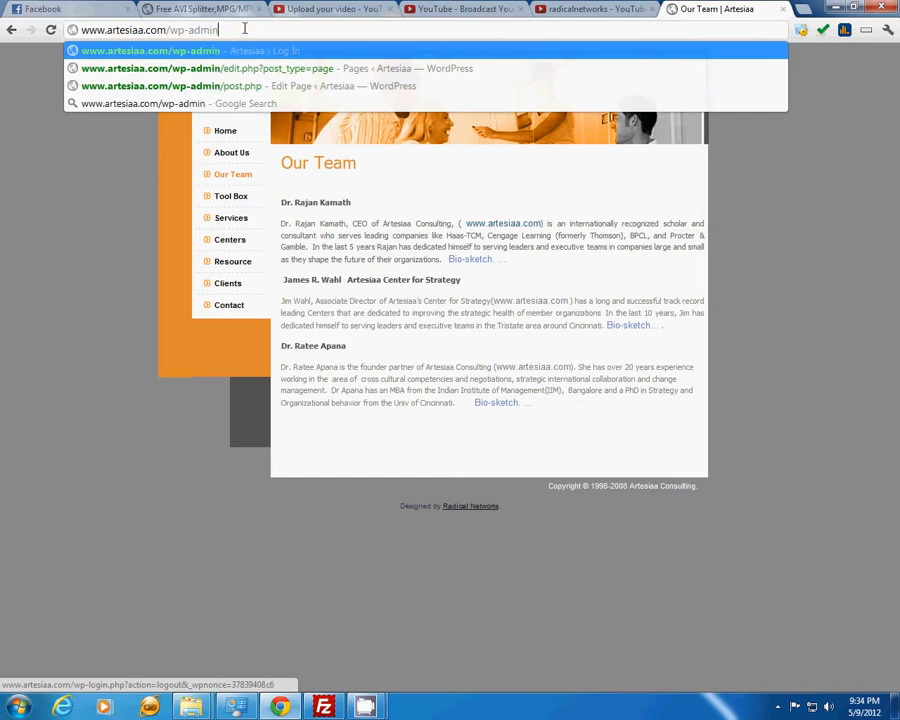
{"action": "key", "text": "Return"}
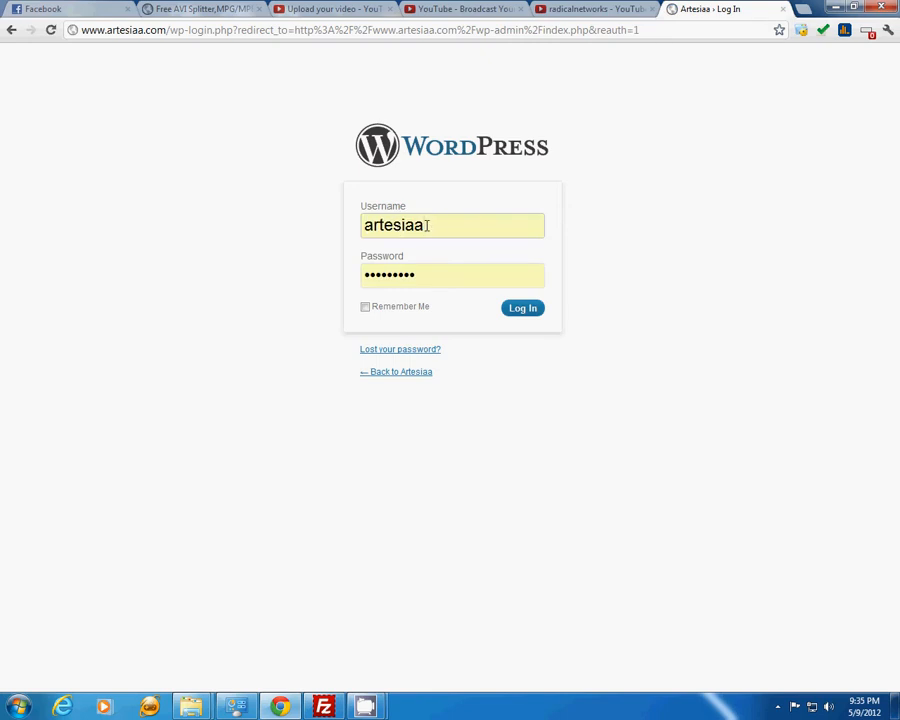
{"action": "left_click", "coordinate": [525, 311]}
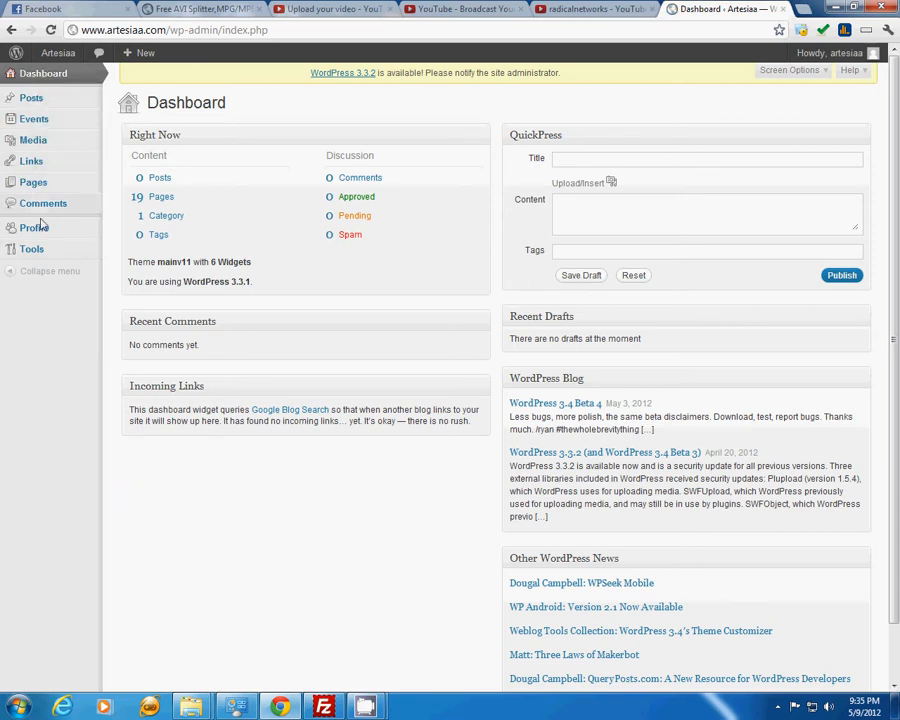
Open the list of all WordPress pages and look through it
{"action": "mouse_move", "coordinate": [40, 184]}
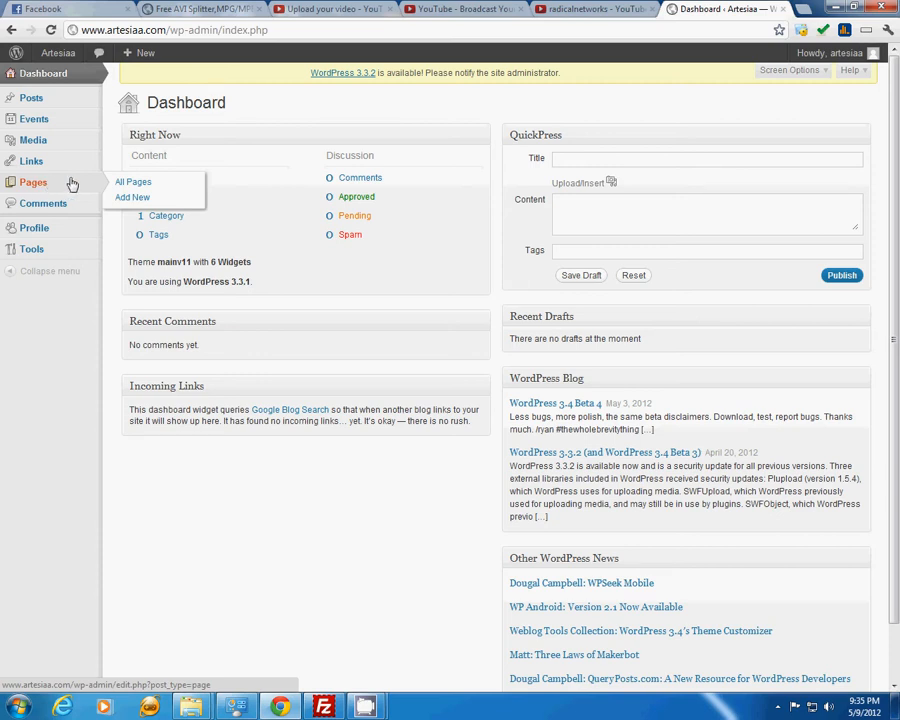
{"action": "left_click", "coordinate": [130, 183]}
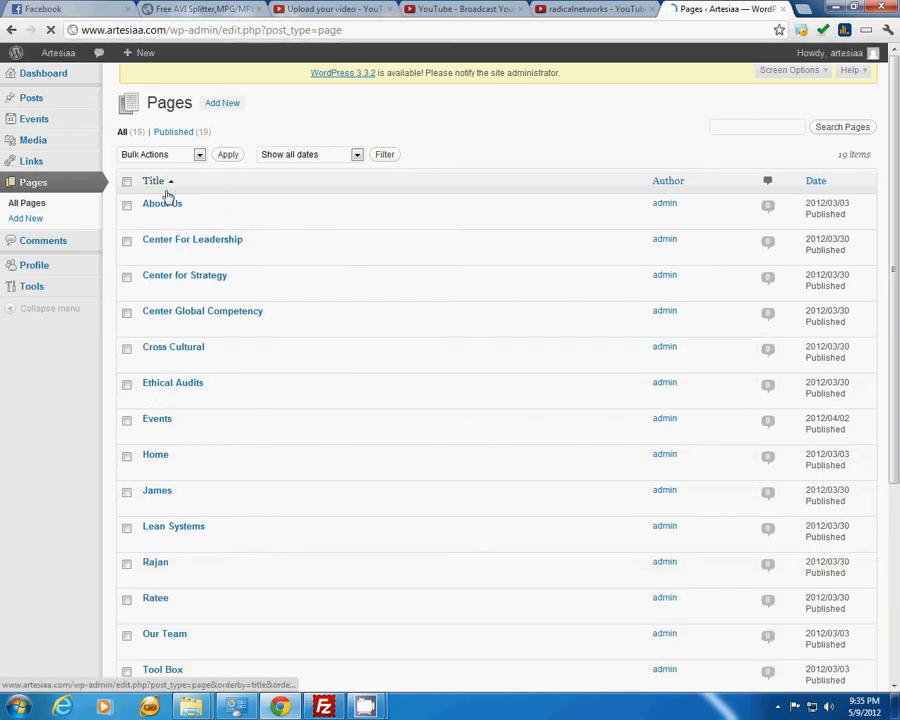
{"action": "scroll", "coordinate": [214, 380], "scroll_direction": "down", "scroll_amount": 2}
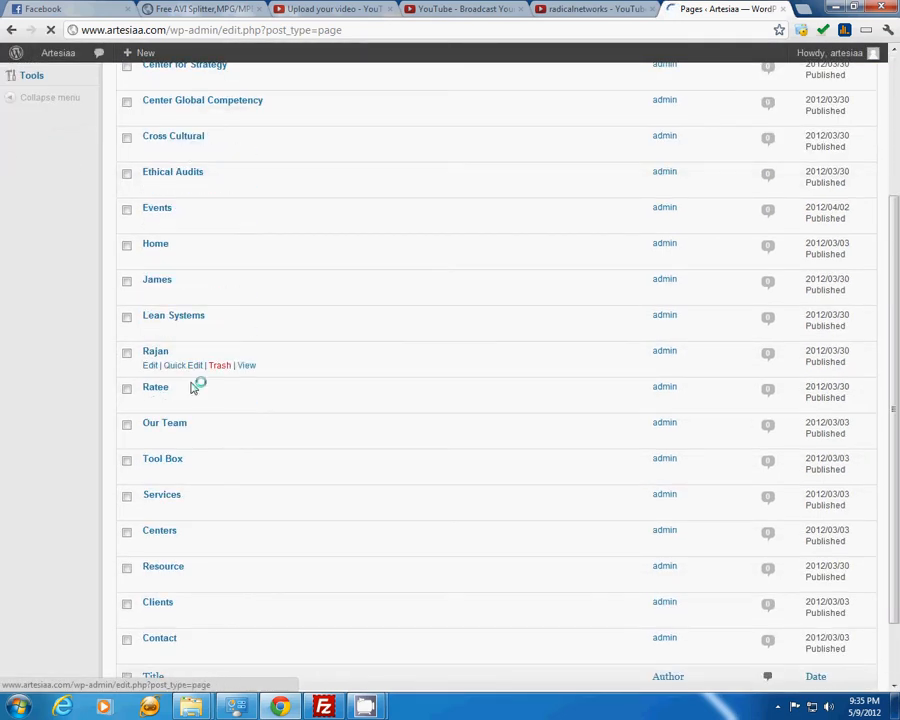
{"action": "scroll", "coordinate": [194, 374], "scroll_direction": "down", "scroll_amount": 2}
{"action": "scroll", "coordinate": [192, 376], "scroll_direction": "up", "scroll_amount": 5}
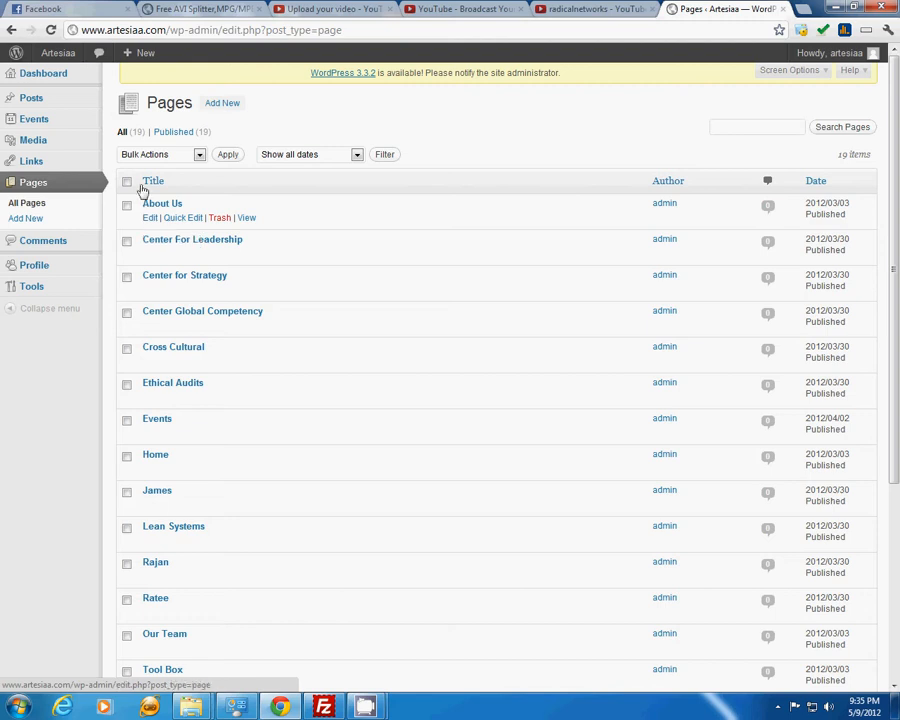
Open the live Artesiaa site in a separate browser tab and display its Our Team page
{"action": "right_click", "coordinate": [62, 59]}
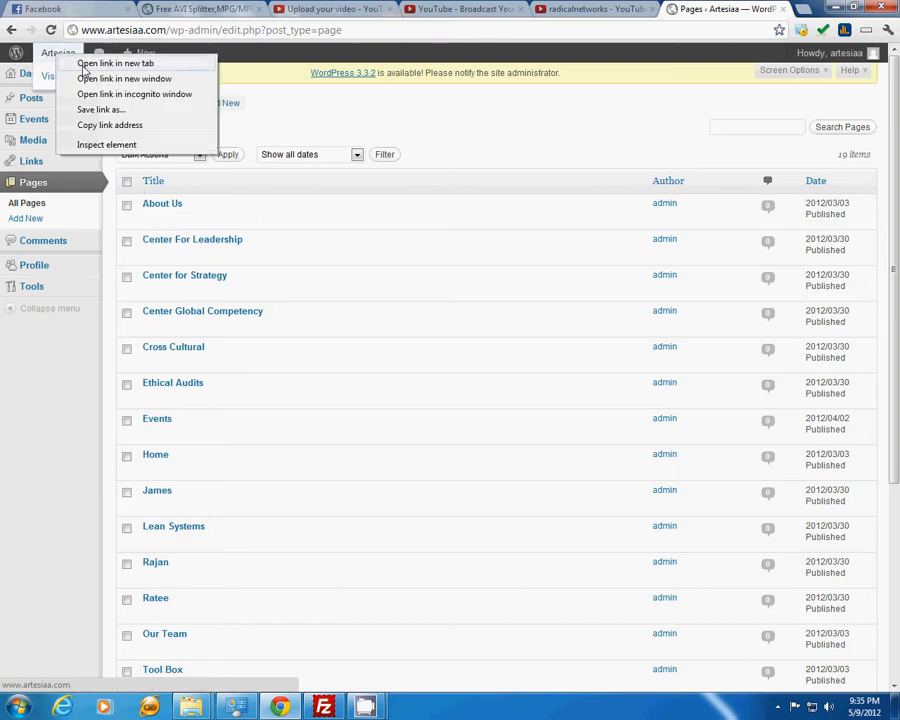
{"action": "left_click", "coordinate": [68, 63]}
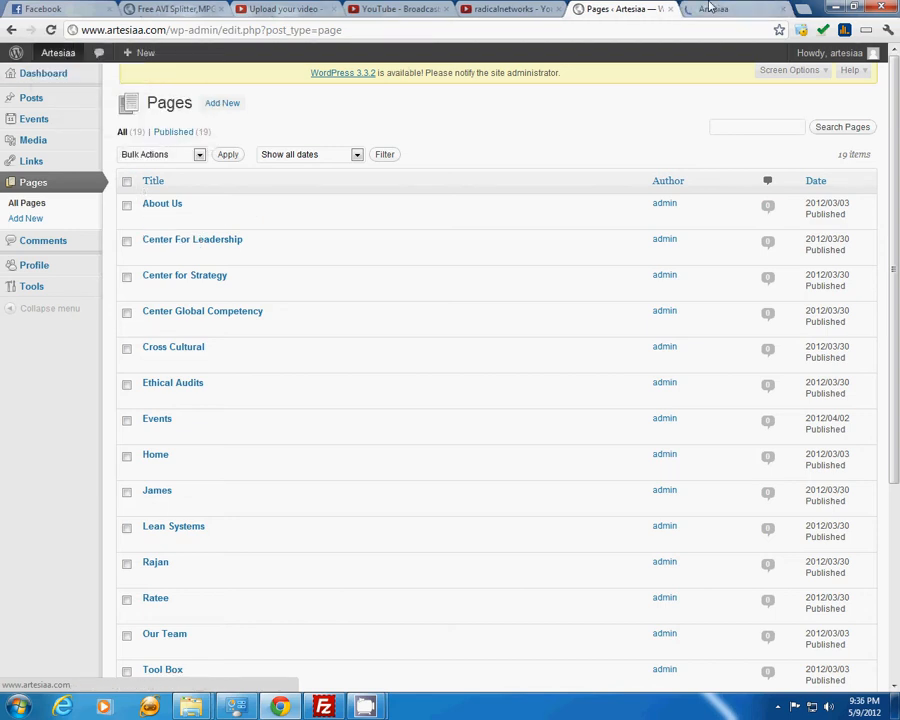
{"action": "left_click", "coordinate": [710, 9]}
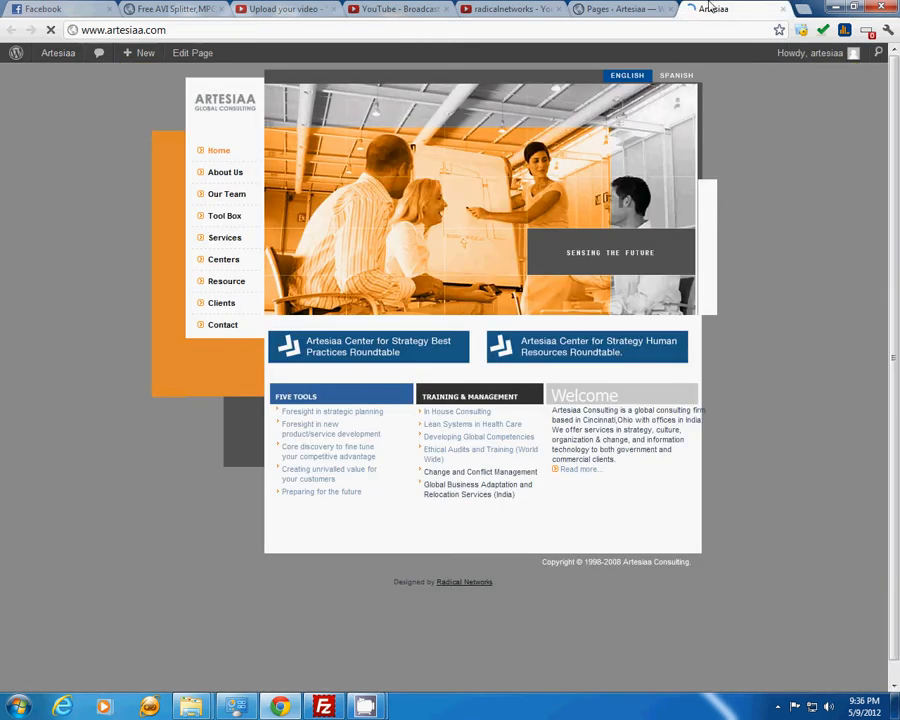
{"action": "left_click", "coordinate": [226, 196]}
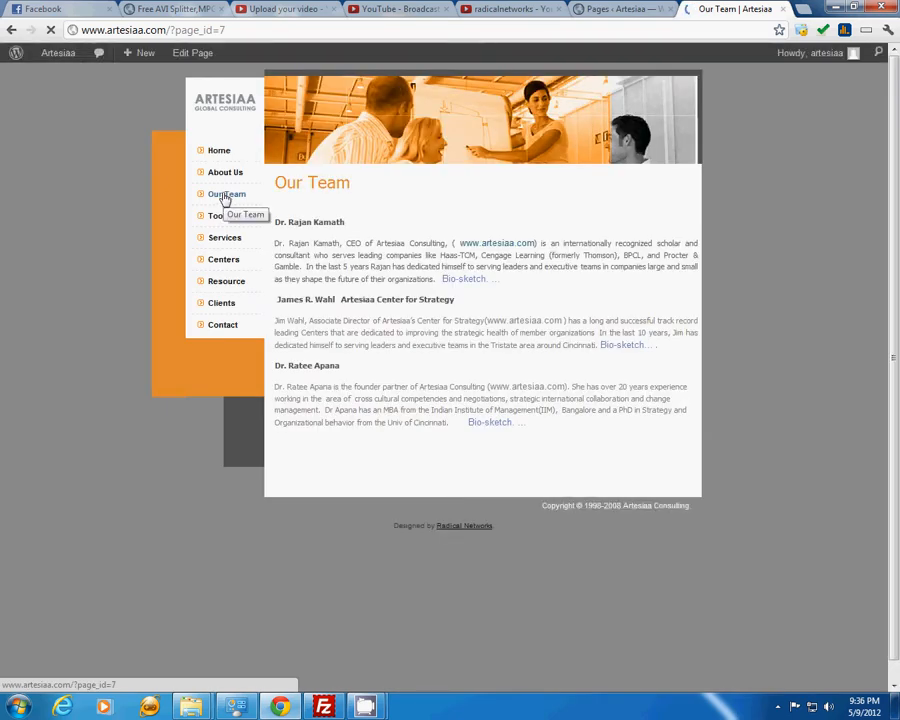
Return to the WordPress pages list and open the Our Team page for editing
{"action": "left_click", "coordinate": [620, 8]}
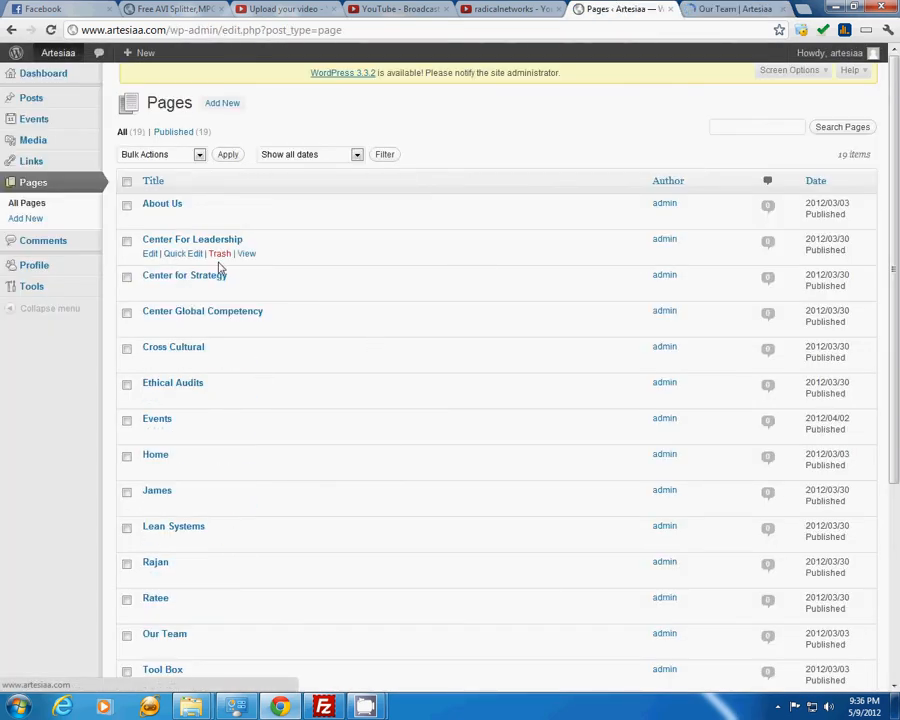
{"action": "scroll", "coordinate": [211, 386], "scroll_direction": "down", "scroll_amount": 3}
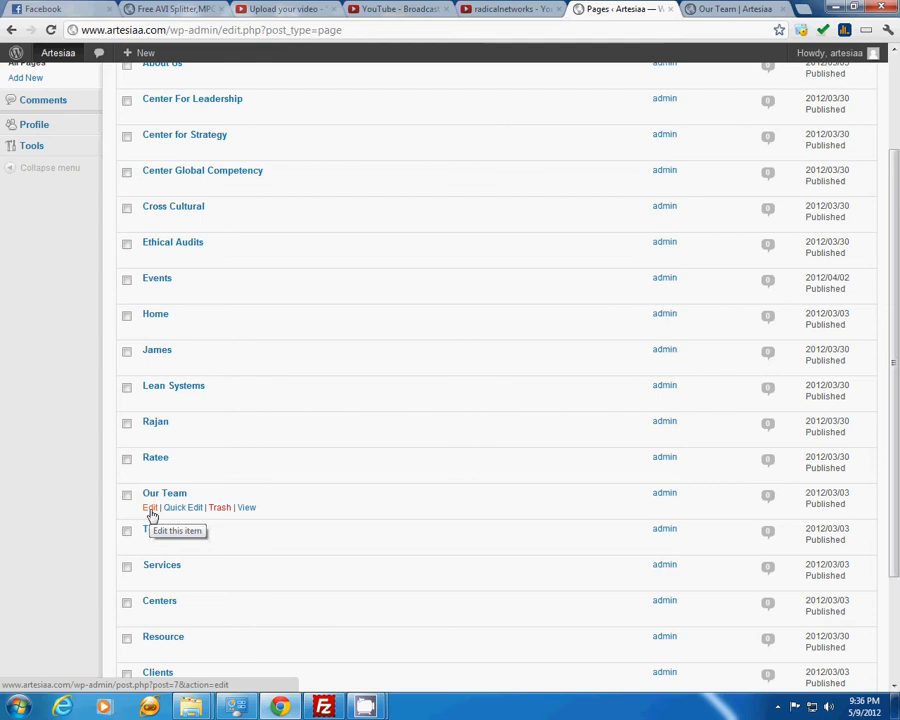
{"action": "left_click", "coordinate": [150, 509]}
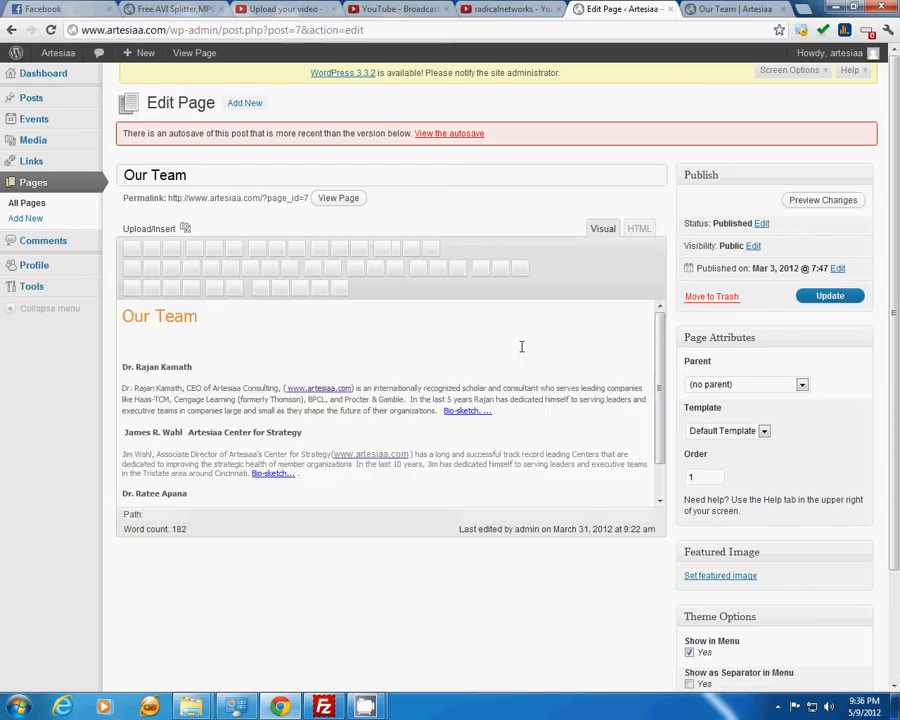
Compare the Our Team content in the editor with the live page
{"action": "left_click_drag", "start_coordinate": [658, 318], "coordinate": [660, 414]}
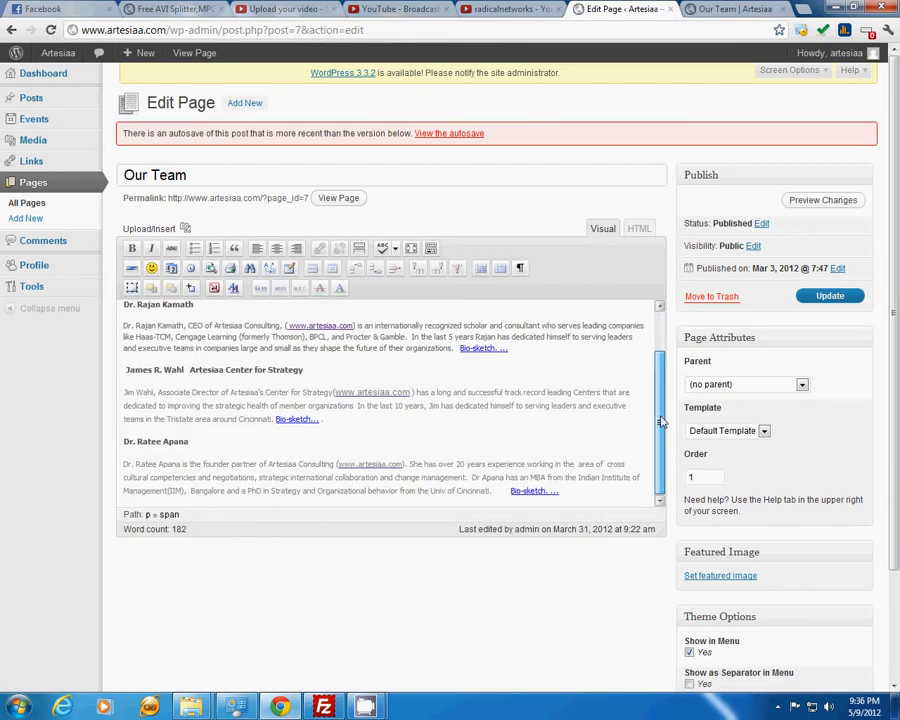
{"action": "key", "text": "ctrl+Tab"}
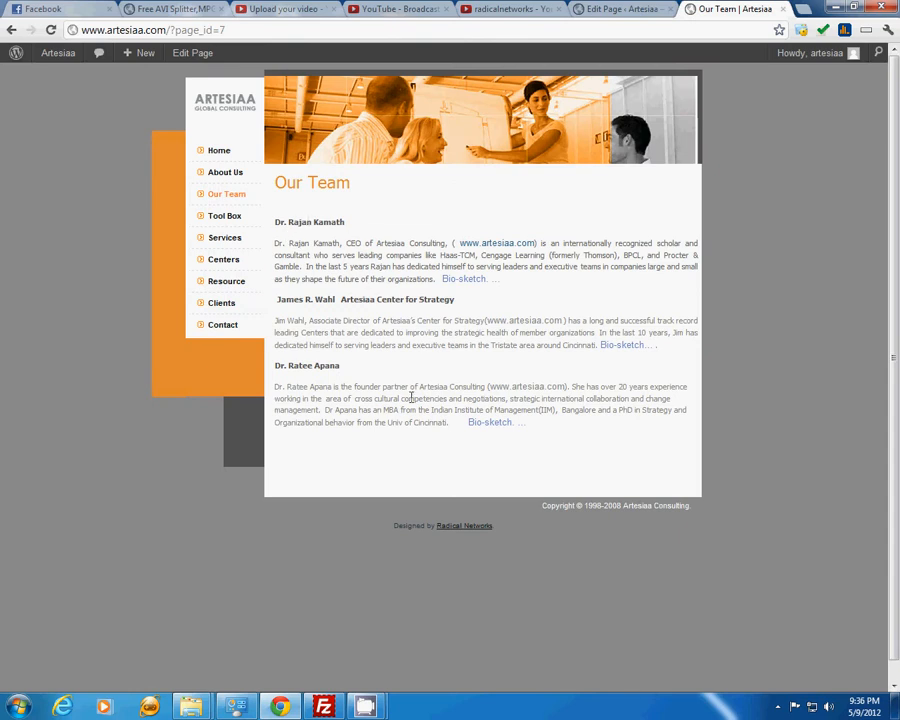
{"action": "key", "text": "ctrl+shift+Tab"}
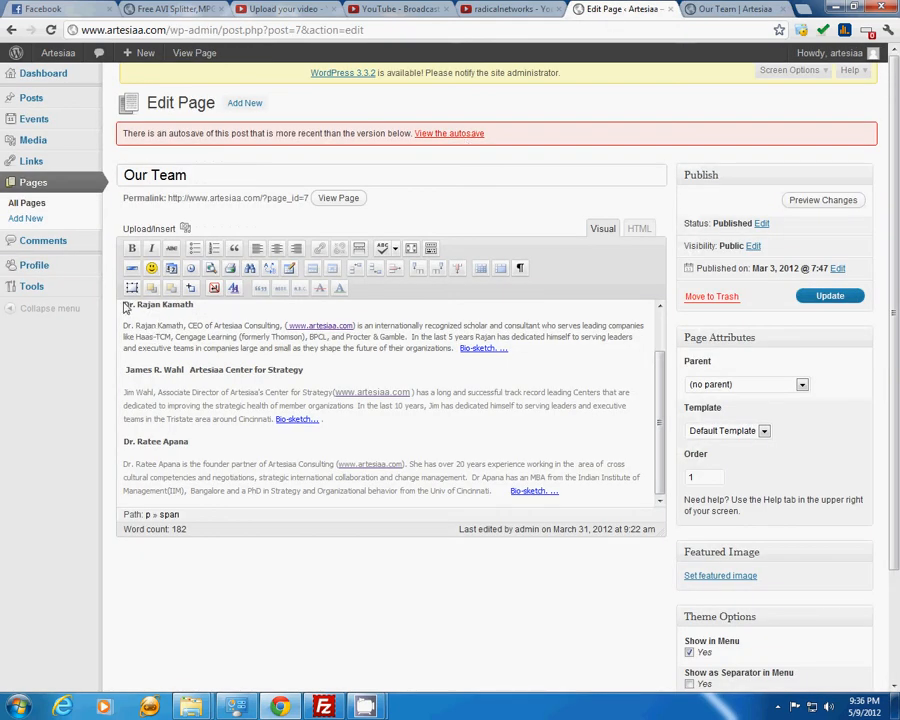
{"action": "scroll", "coordinate": [490, 338], "scroll_direction": "up", "scroll_amount": 2}
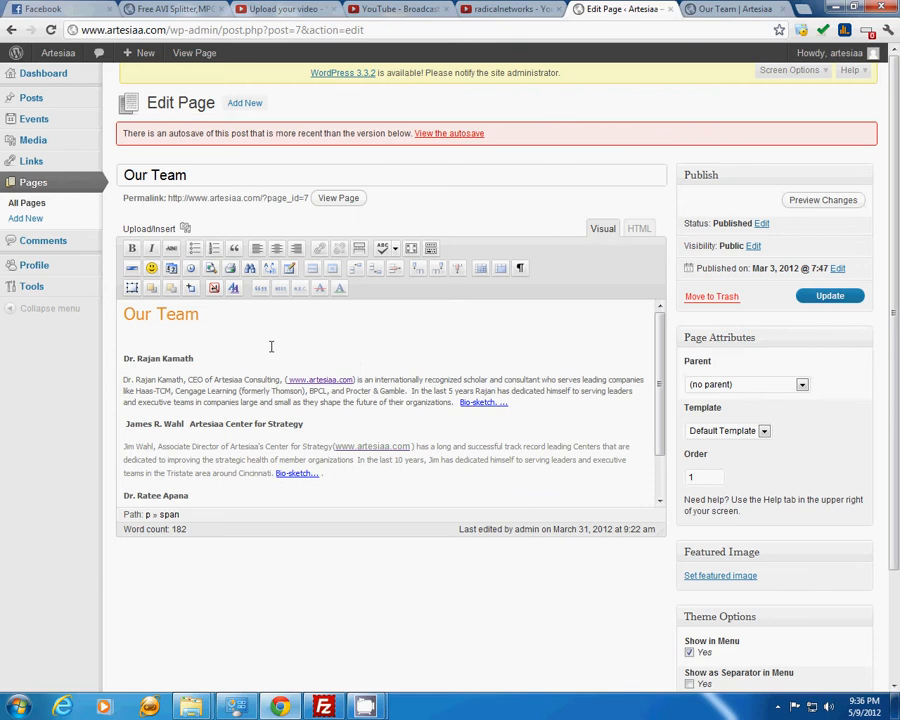
Examine the first team member's name heading and biography paragraph in the visual editor by highlighting each of them
{"action": "left_click", "coordinate": [125, 333]}
{"action": "left_click_drag", "start_coordinate": [661, 338], "coordinate": [656, 307]}
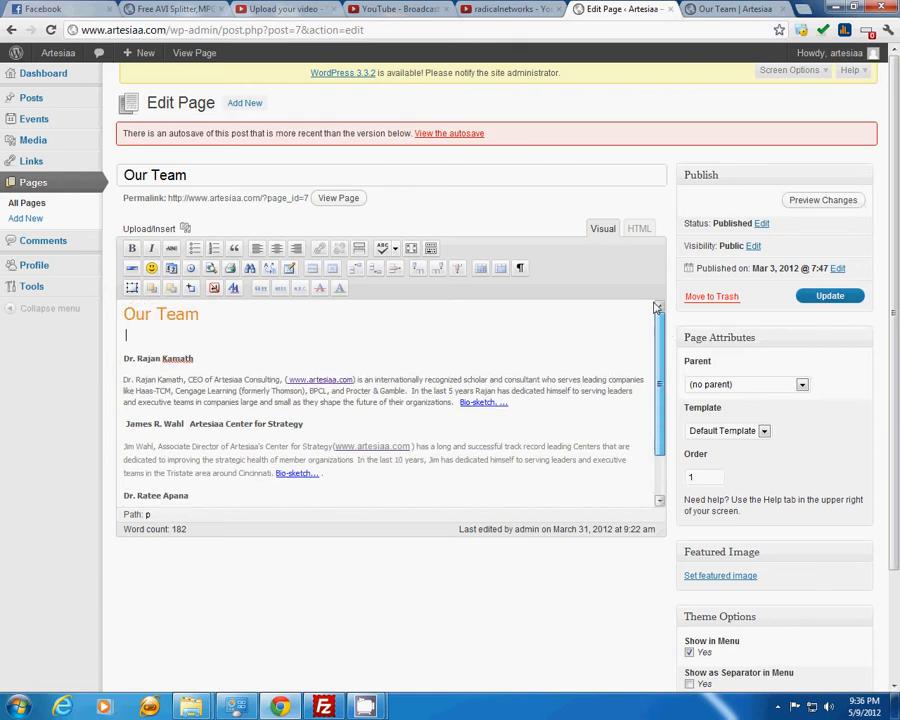
{"action": "left_click", "coordinate": [237, 357]}
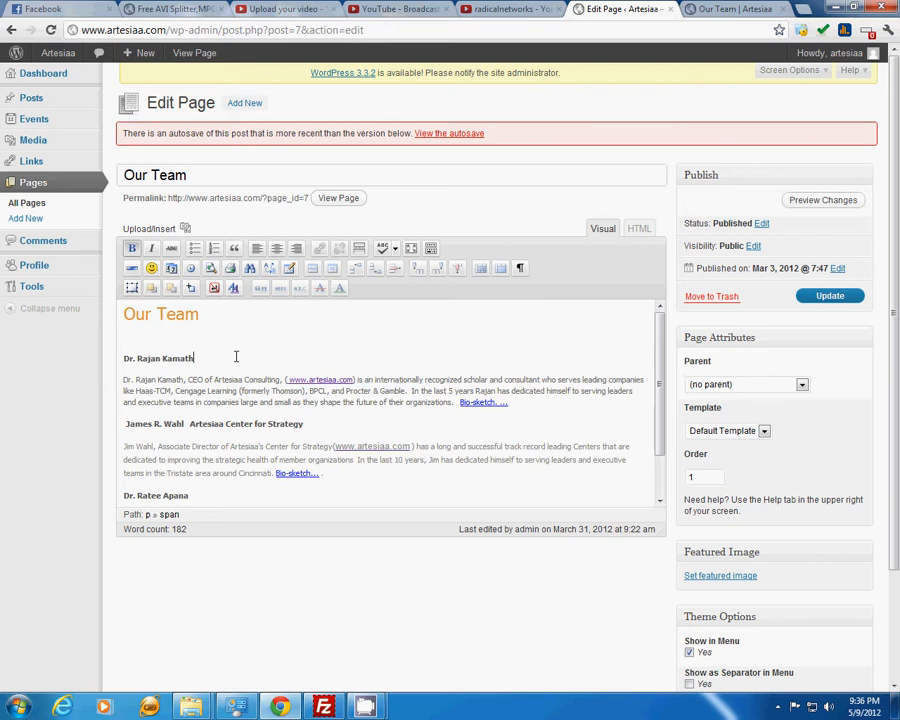
{"action": "left_click", "coordinate": [129, 338]}
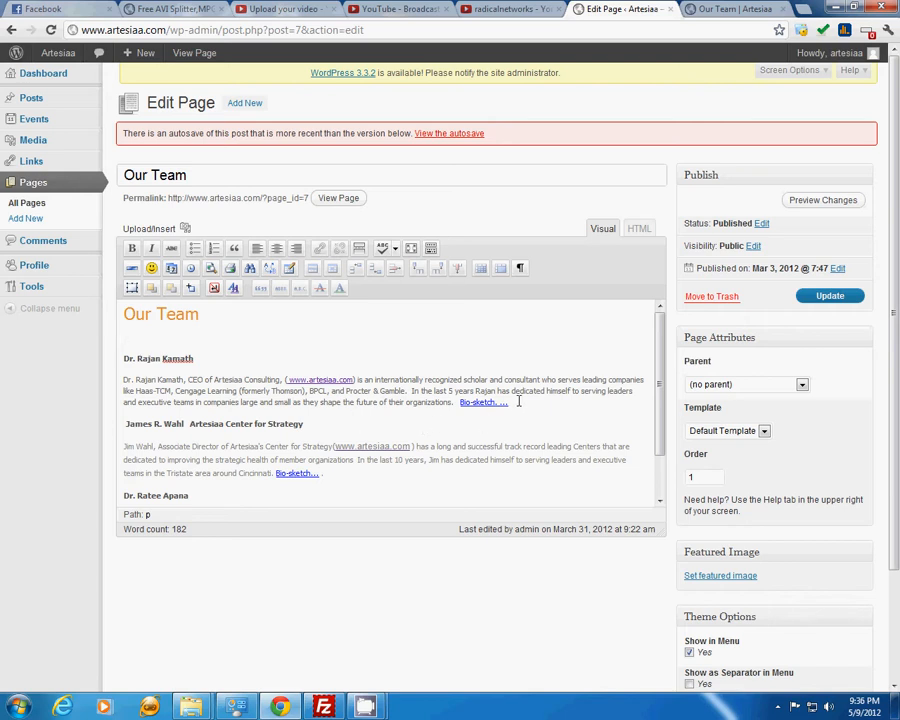
{"action": "left_click_drag", "start_coordinate": [517, 403], "coordinate": [124, 380]}
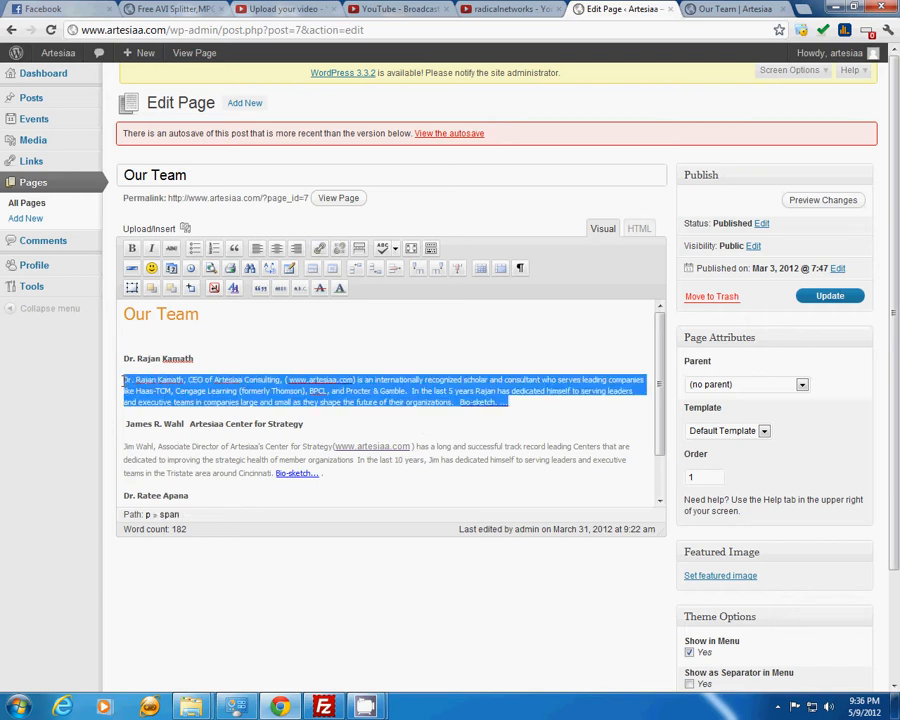
{"action": "left_click", "coordinate": [514, 403]}
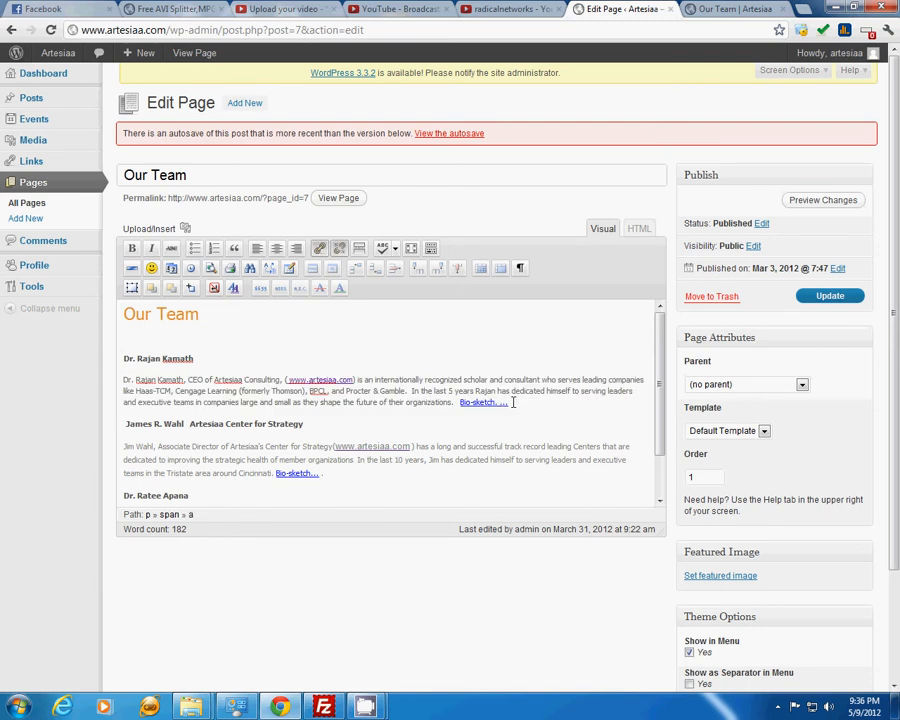
{"action": "left_click_drag", "start_coordinate": [513, 403], "coordinate": [105, 383]}
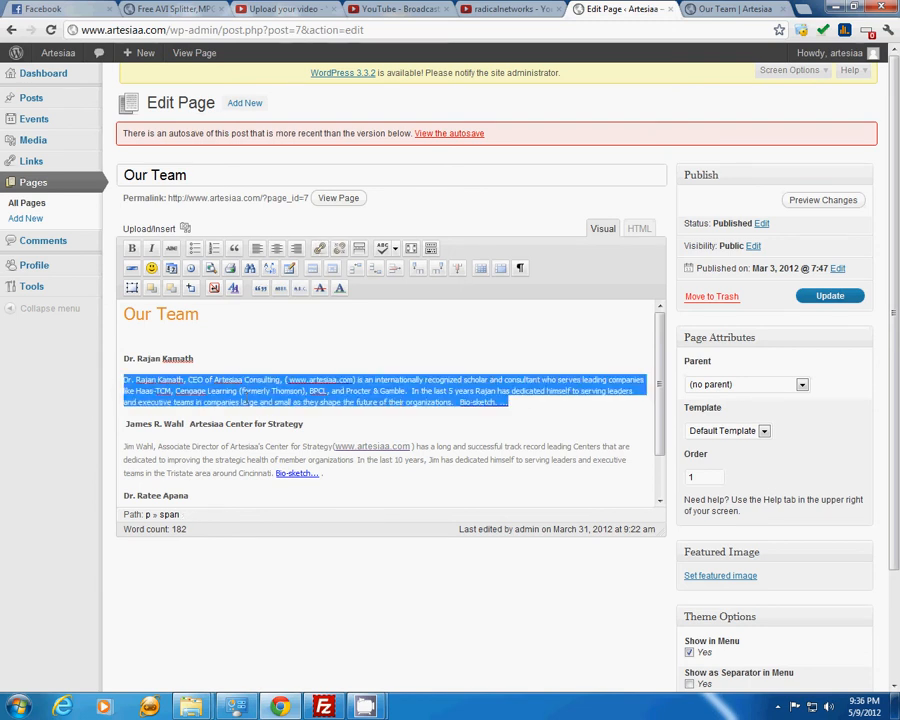
{"action": "left_click", "coordinate": [269, 400]}
{"action": "left_click_drag", "start_coordinate": [521, 409], "coordinate": [121, 392]}
{"action": "left_click_drag", "start_coordinate": [198, 356], "coordinate": [123, 357]}
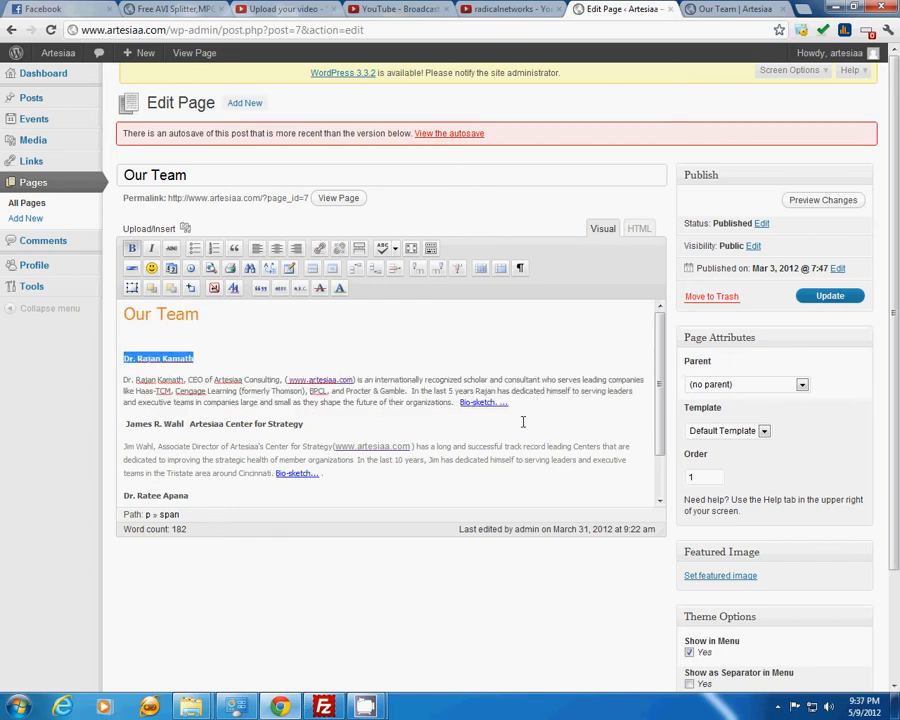
{"action": "left_click_drag", "start_coordinate": [515, 403], "coordinate": [118, 378]}
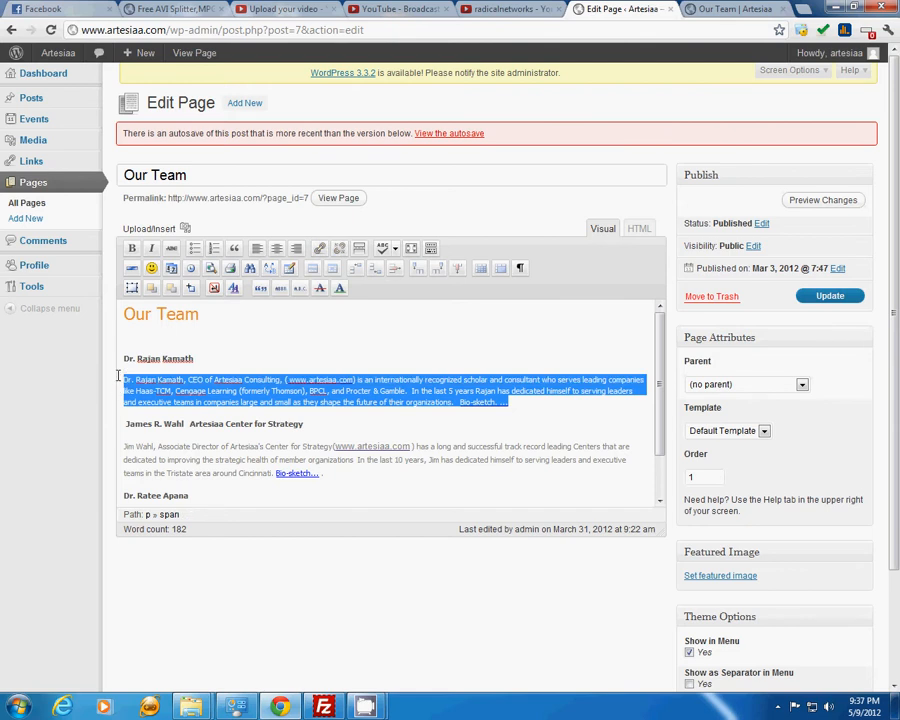
{"action": "left_click", "coordinate": [523, 410]}
{"action": "left_click_drag", "start_coordinate": [516, 400], "coordinate": [120, 374]}
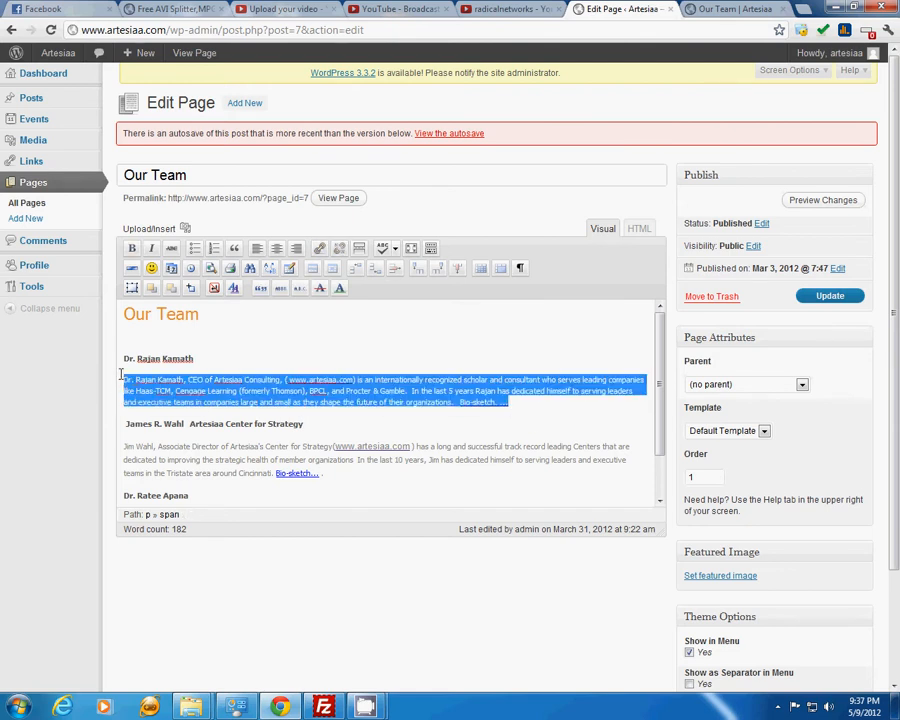
{"action": "left_click", "coordinate": [523, 404]}
{"action": "mouse_move", "coordinate": [510, 403]}
{"action": "left_mouse_down"}
{"action": "mouse_move", "coordinate": [123, 391]}
{"action": "mouse_move", "coordinate": [121, 378]}
{"action": "left_mouse_up"}
{"action": "left_click", "coordinate": [545, 404]}
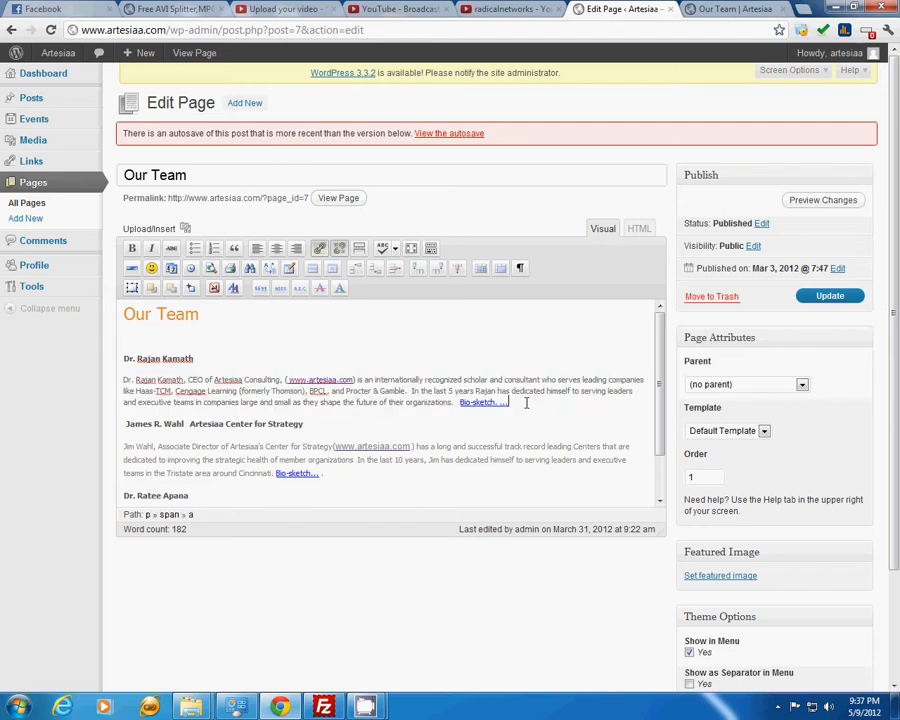
Review the rest of the team biographies and switch the page editor to its HTML view
{"action": "scroll", "coordinate": [644, 464], "scroll_direction": "down", "scroll_amount": 2}
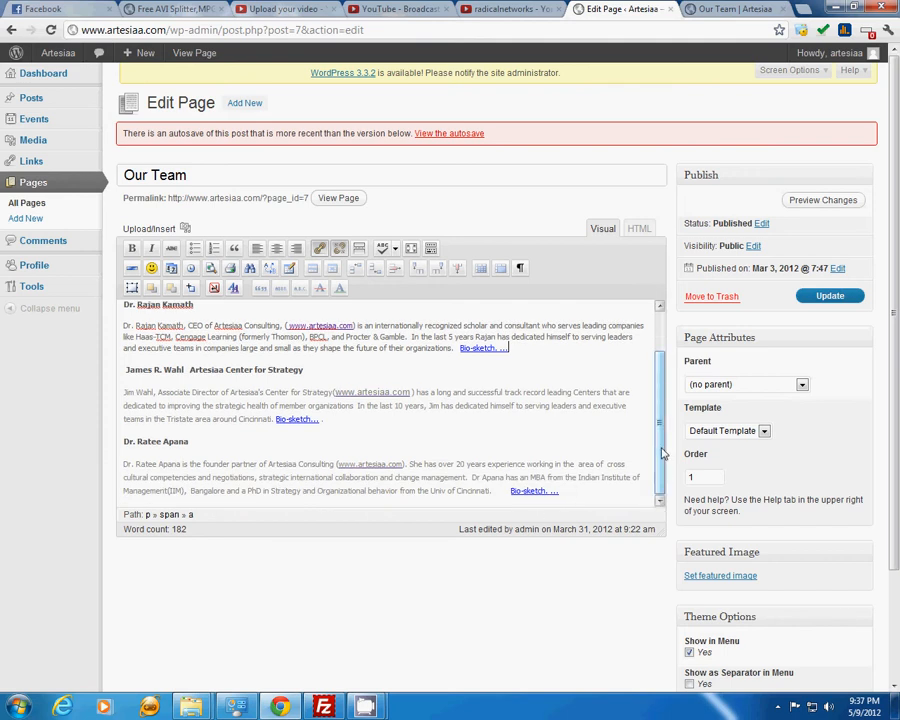
{"action": "left_click_drag", "start_coordinate": [663, 453], "coordinate": [652, 392]}
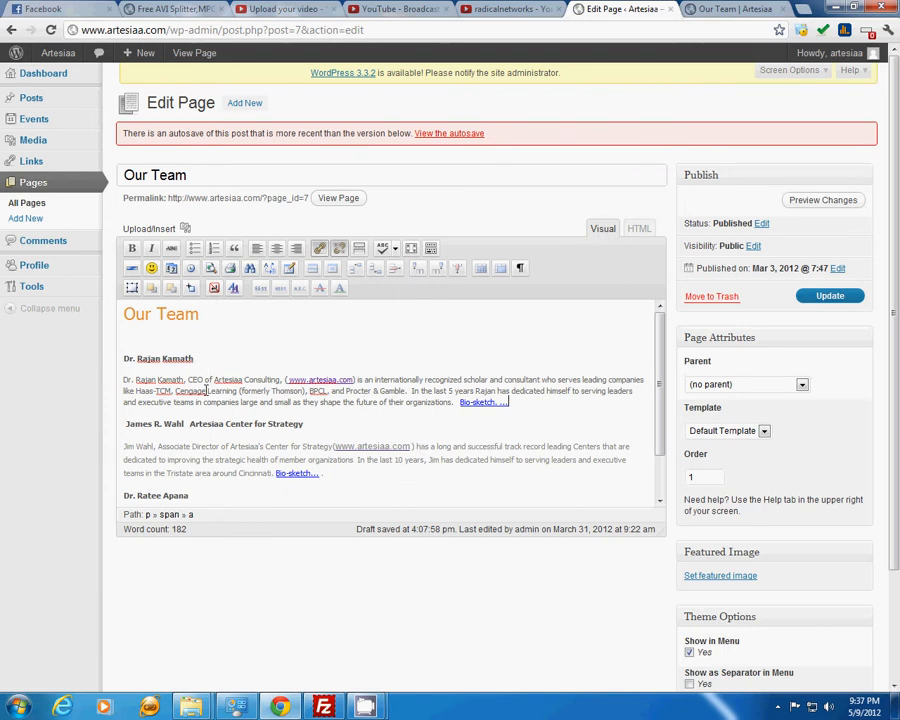
{"action": "left_click", "coordinate": [638, 230]}
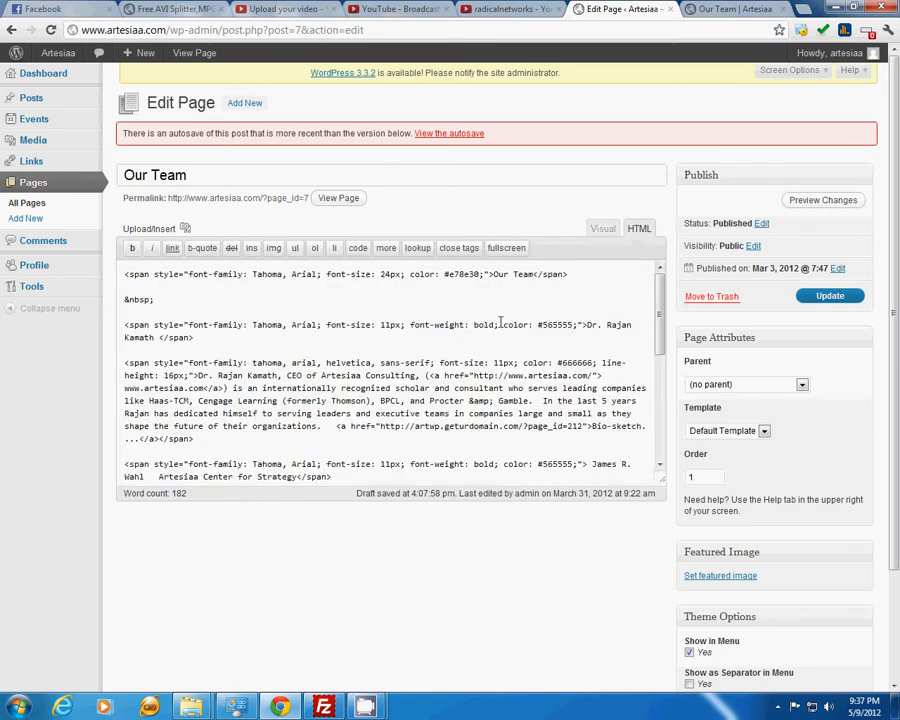
Compare the Our Team page's visual view with its HTML source, reading through the markup from start to end
{"action": "left_click_drag", "start_coordinate": [659, 275], "coordinate": [651, 458]}
{"action": "scroll", "coordinate": [651, 458], "scroll_direction": "up", "scroll_amount": 5}
{"action": "left_click", "coordinate": [604, 229]}
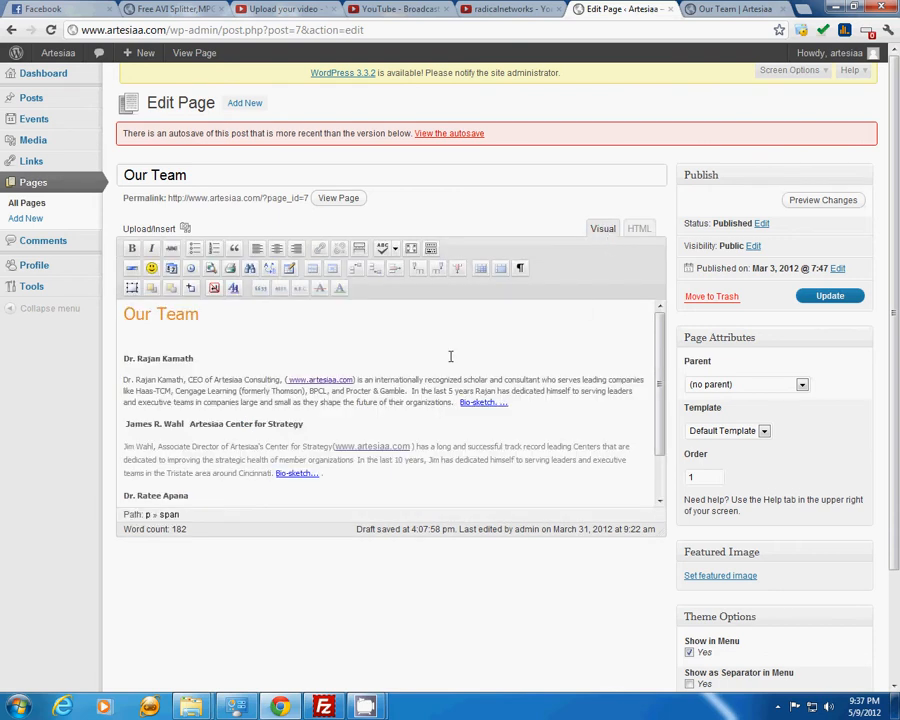
{"action": "left_click", "coordinate": [638, 229]}
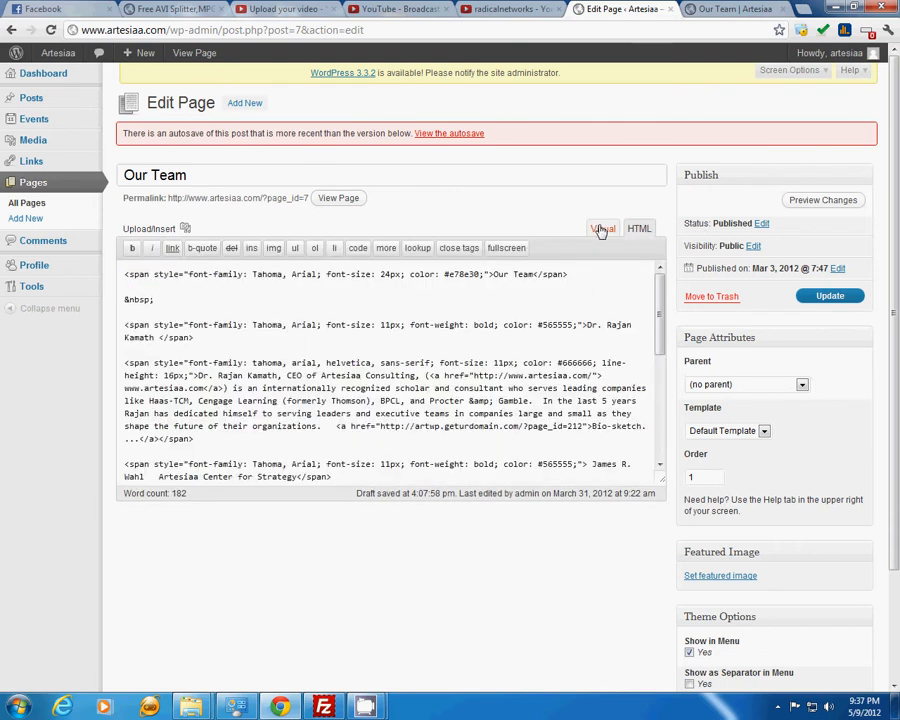
{"action": "left_click", "coordinate": [601, 229]}
{"action": "left_click", "coordinate": [639, 228]}
{"action": "left_click", "coordinate": [602, 228]}
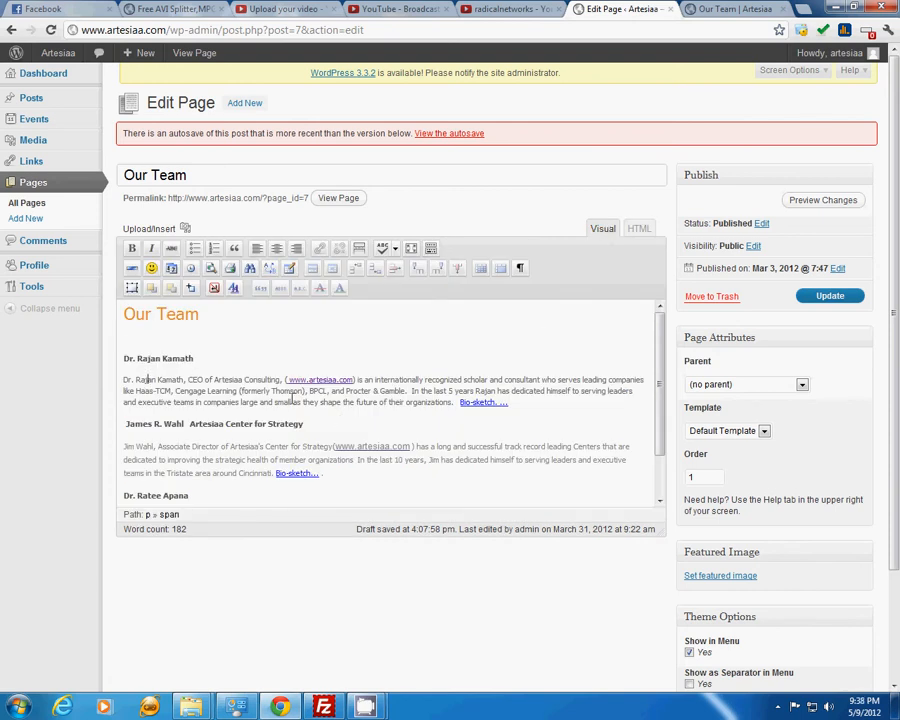
{"action": "left_click", "coordinate": [290, 401]}
{"action": "left_click", "coordinate": [638, 229]}
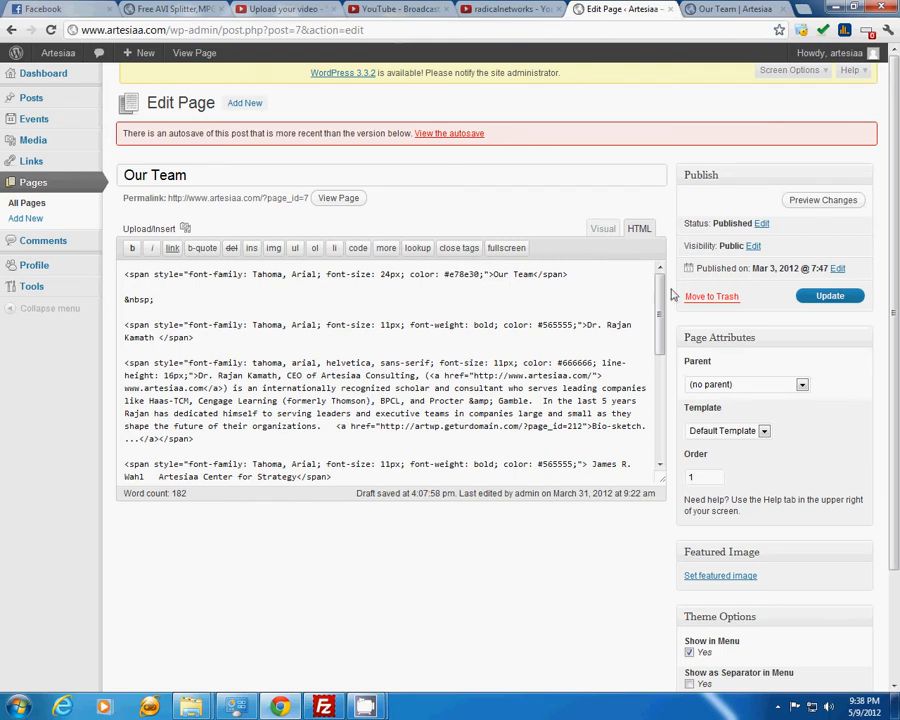
{"action": "scroll", "coordinate": [597, 362], "scroll_direction": "down", "scroll_amount": 10}
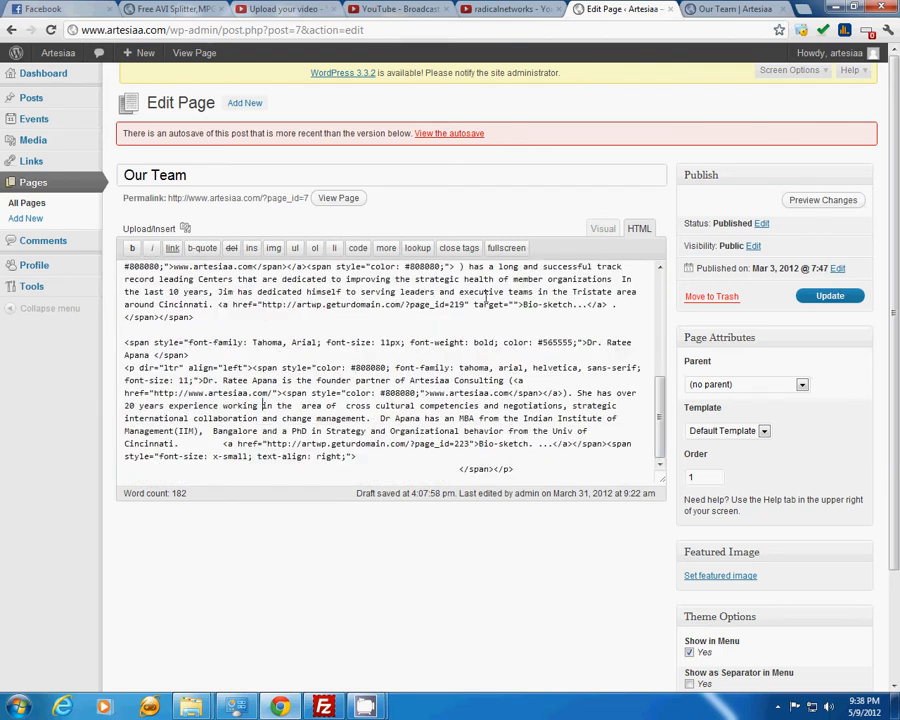
{"action": "scroll", "coordinate": [638, 270], "scroll_direction": "up", "scroll_amount": 10}
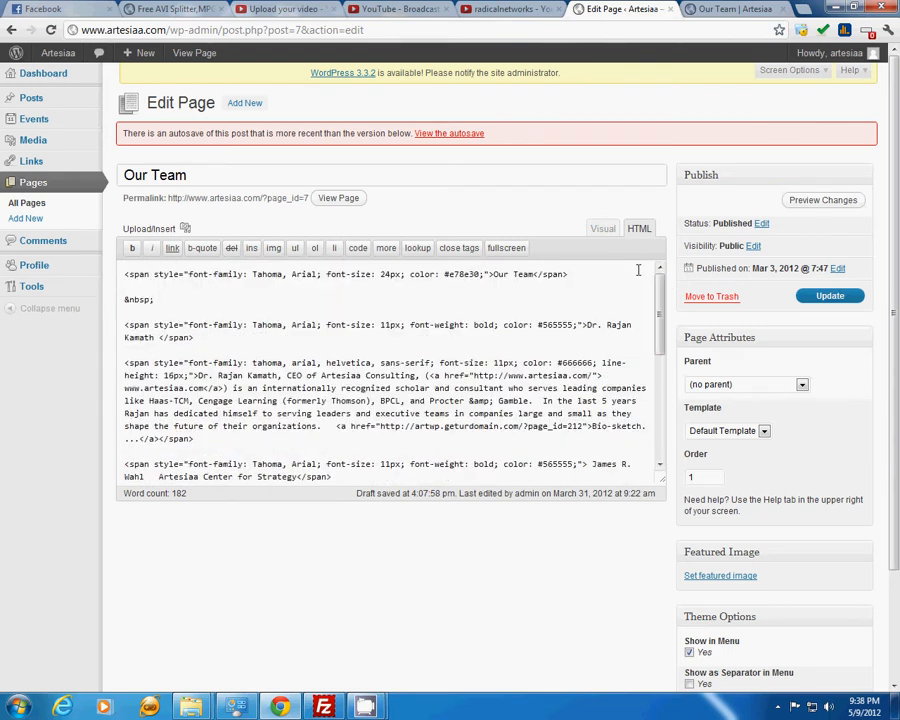
{"action": "left_click", "coordinate": [603, 229]}
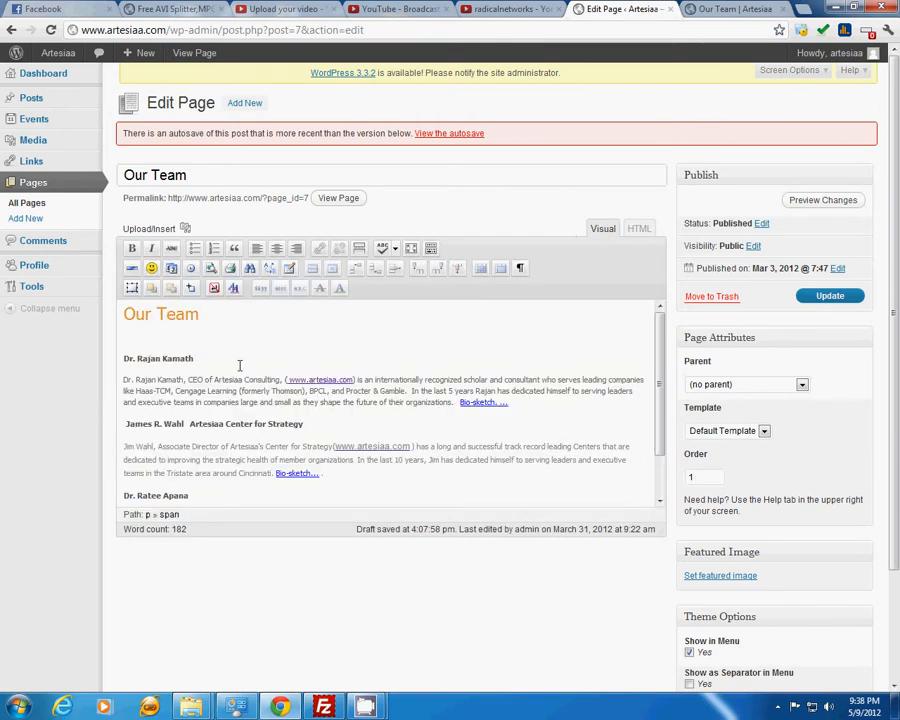
Check the last team biography in the visual editor against the live Our Team page
{"action": "left_click_drag", "start_coordinate": [661, 362], "coordinate": [661, 466]}
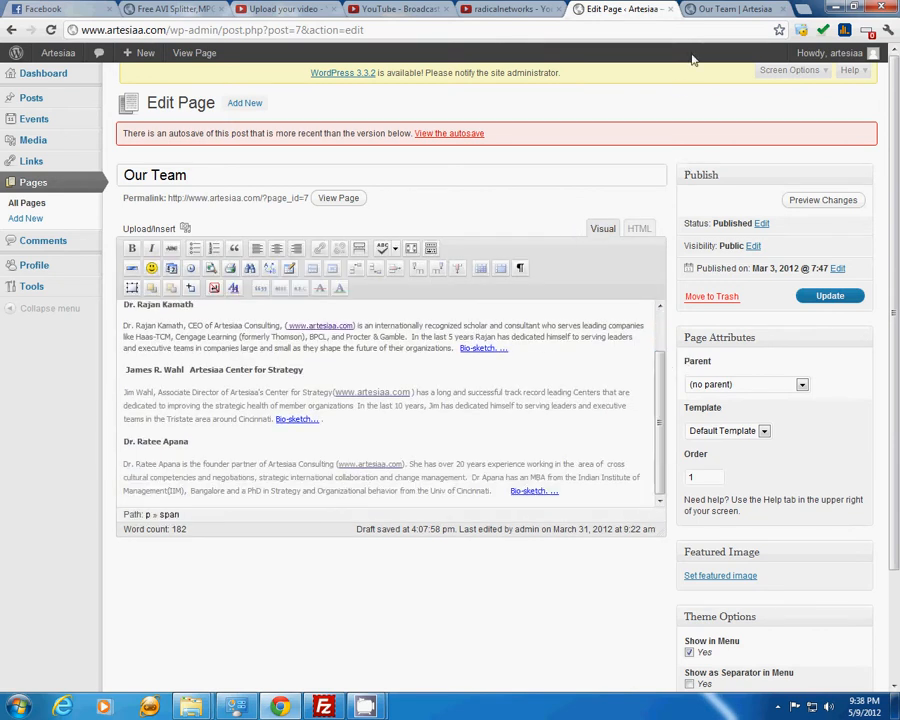
{"action": "left_click", "coordinate": [730, 9]}
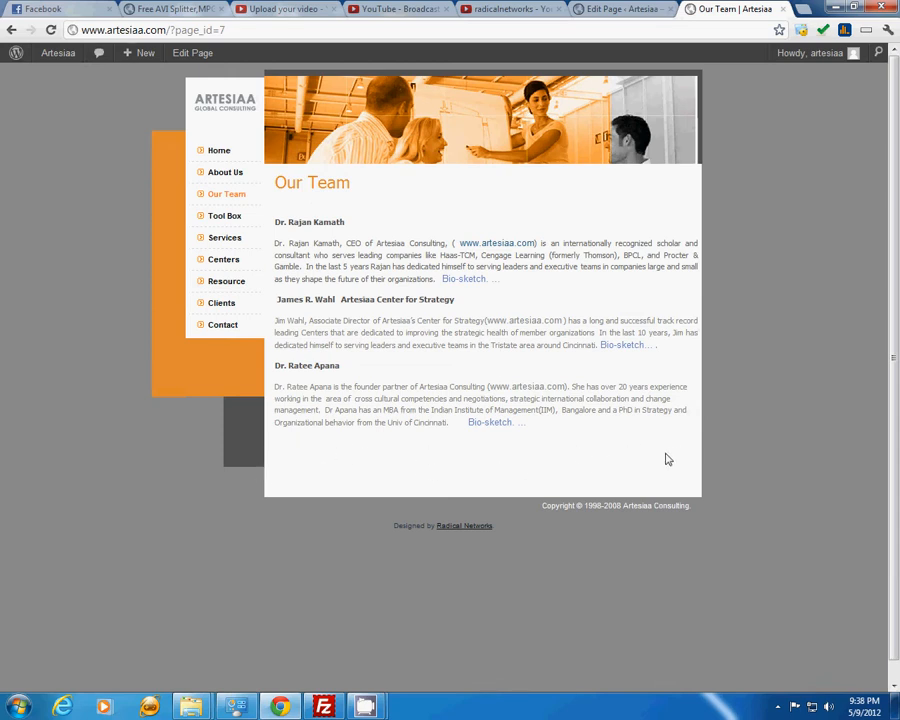
{"action": "left_click", "coordinate": [606, 6]}
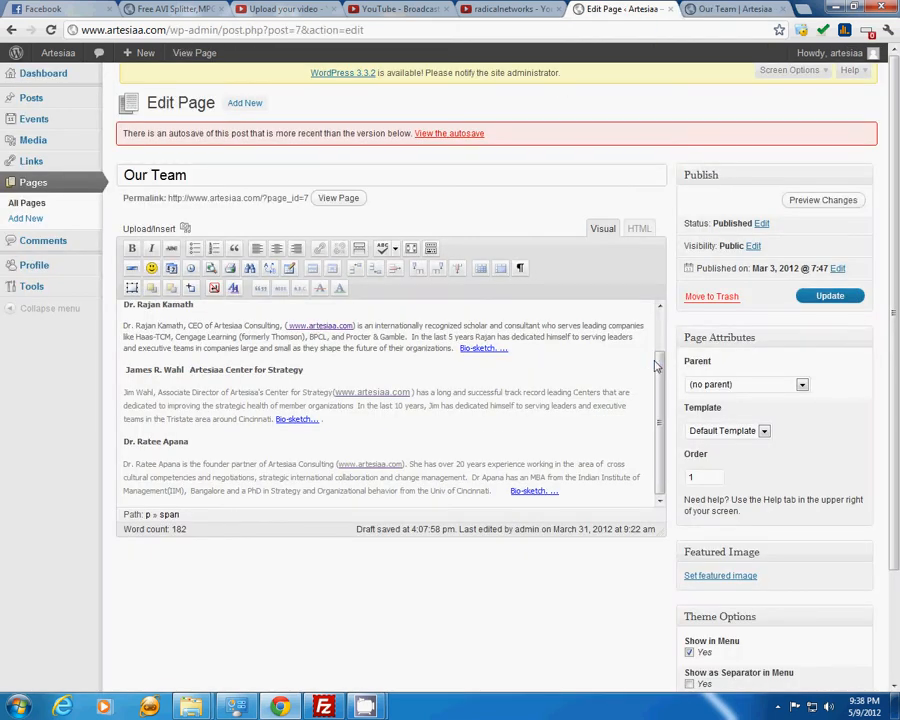
Add a new paragraph after the last biography and paste a copy of the third team member's name heading into it
{"action": "left_click", "coordinate": [564, 490]}
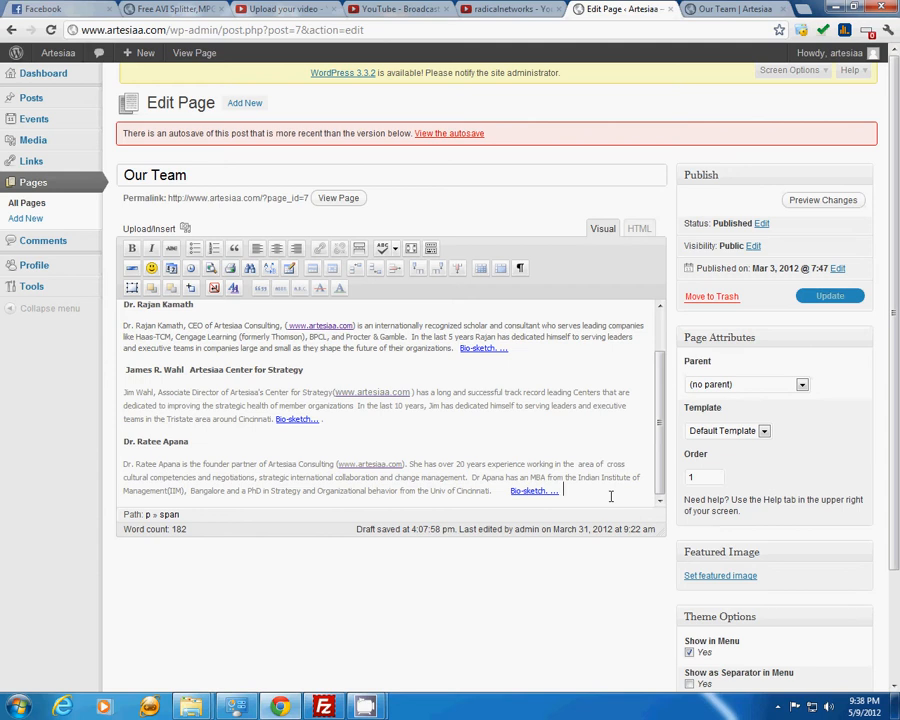
{"action": "key", "text": "Return"}
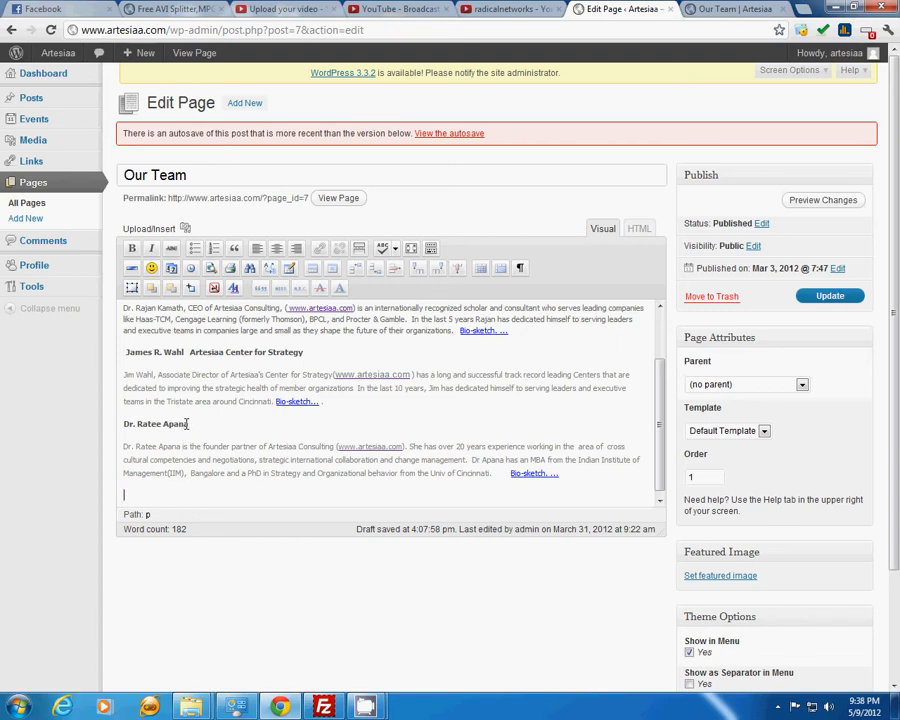
{"action": "left_click_drag", "start_coordinate": [190, 423], "coordinate": [126, 426]}
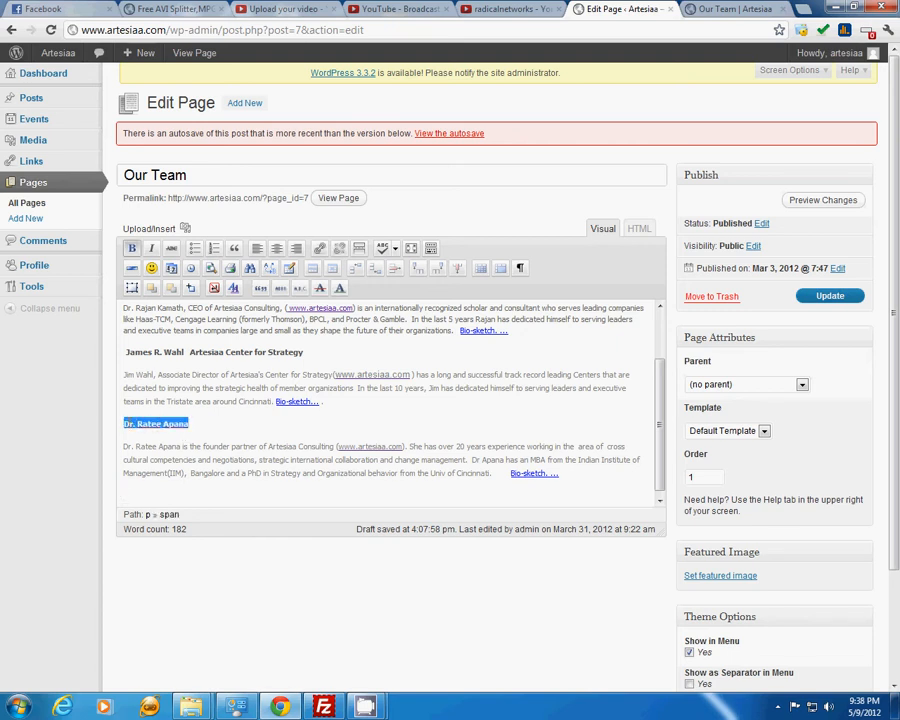
{"action": "right_click", "coordinate": [128, 425]}
{"action": "left_click", "coordinate": [165, 448]}
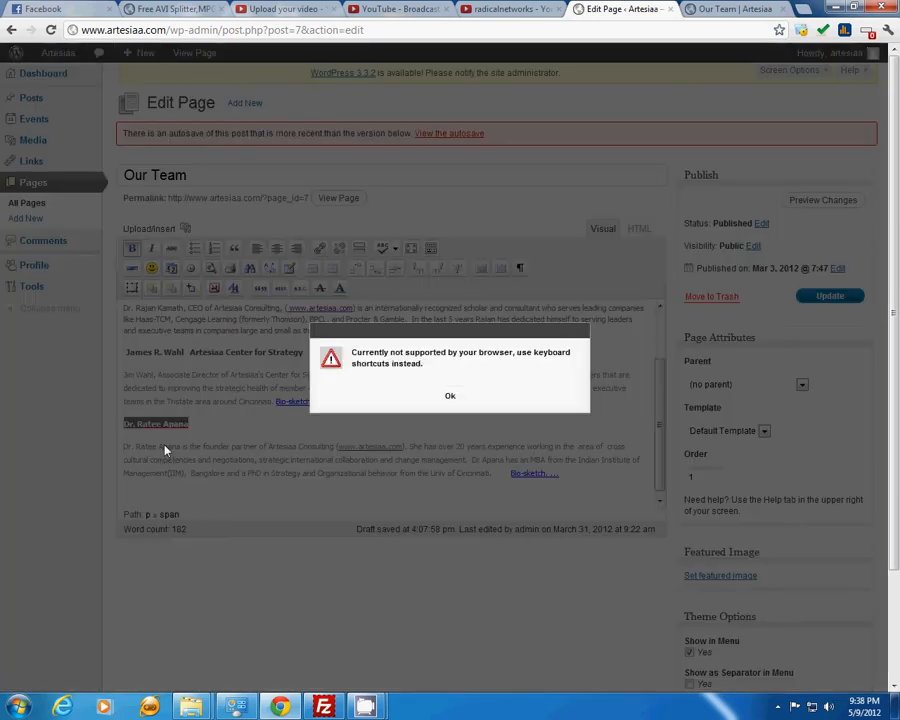
{"action": "left_click", "coordinate": [450, 396]}
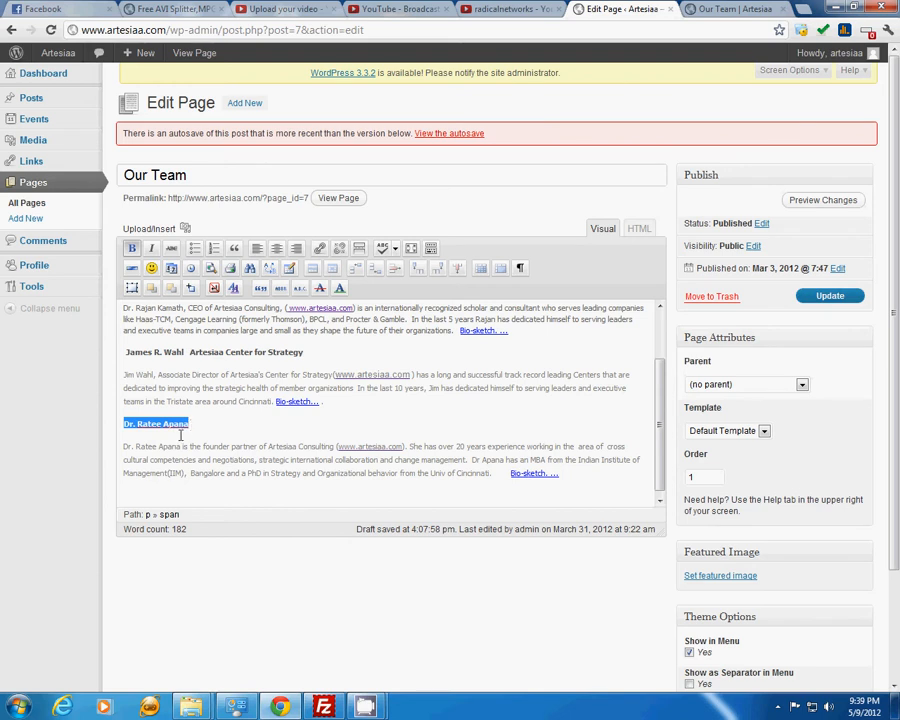
{"action": "left_click", "coordinate": [125, 494]}
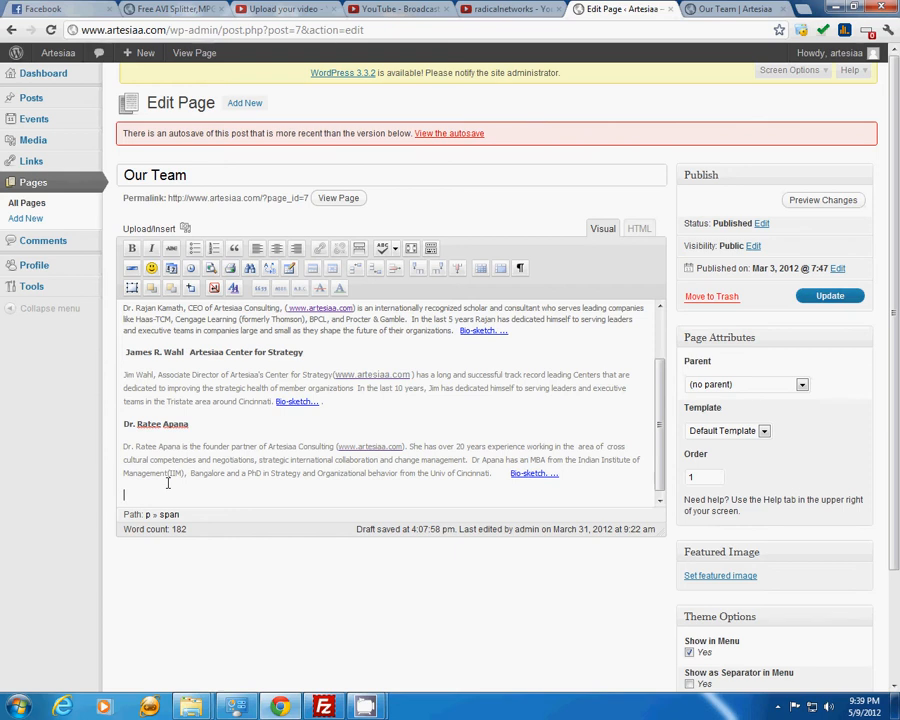
{"action": "key", "text": "ctrl+v"}
Compare the pasted name with the original third heading in the visual editor and switch to the HTML source
{"action": "left_click", "coordinate": [194, 421]}
{"action": "left_click", "coordinate": [184, 498]}
{"action": "left_click", "coordinate": [639, 228]}
{"action": "left_click_drag", "start_coordinate": [661, 313], "coordinate": [676, 283]}
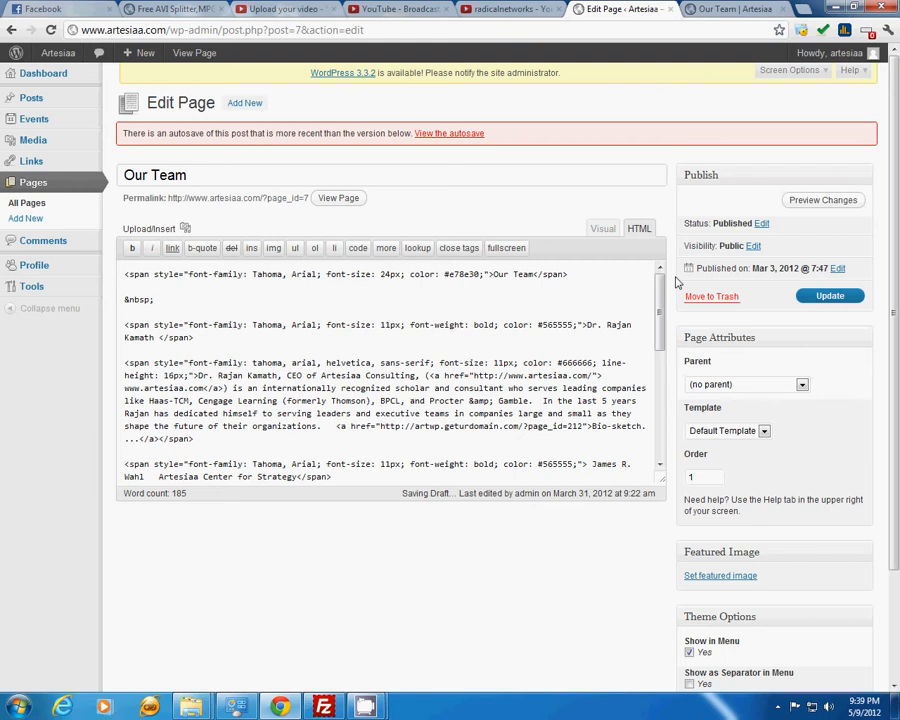
{"action": "left_click", "coordinate": [601, 228]}
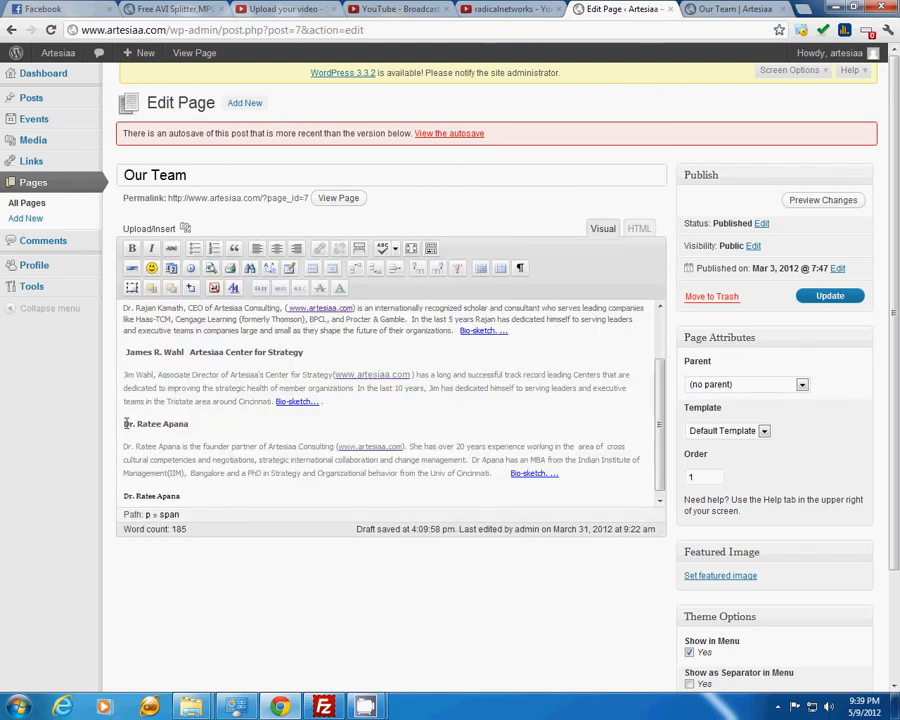
{"action": "left_click_drag", "start_coordinate": [125, 424], "coordinate": [187, 424]}
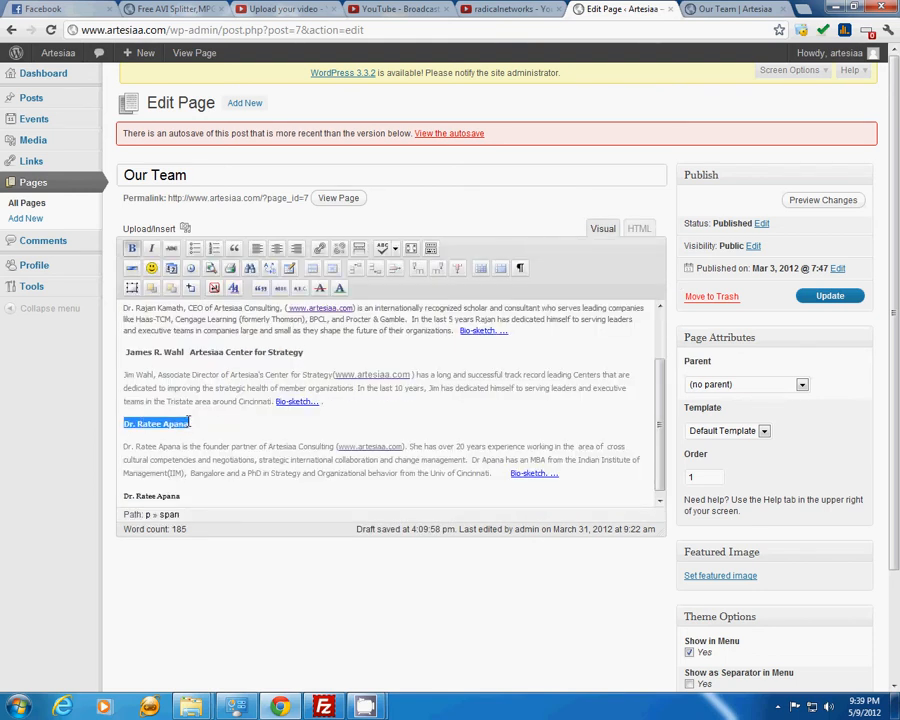
{"action": "left_click", "coordinate": [638, 228]}
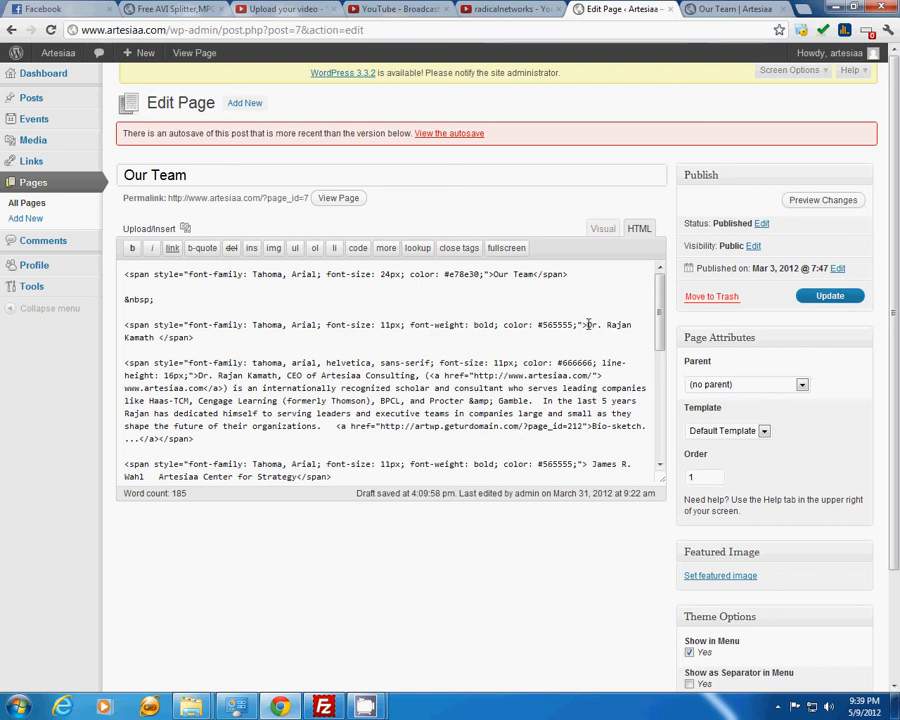
Examine the first team member's heading in the HTML source, highlighting the name text, its opening span tag and its closing tag
{"action": "left_click_drag", "start_coordinate": [587, 324], "coordinate": [155, 338]}
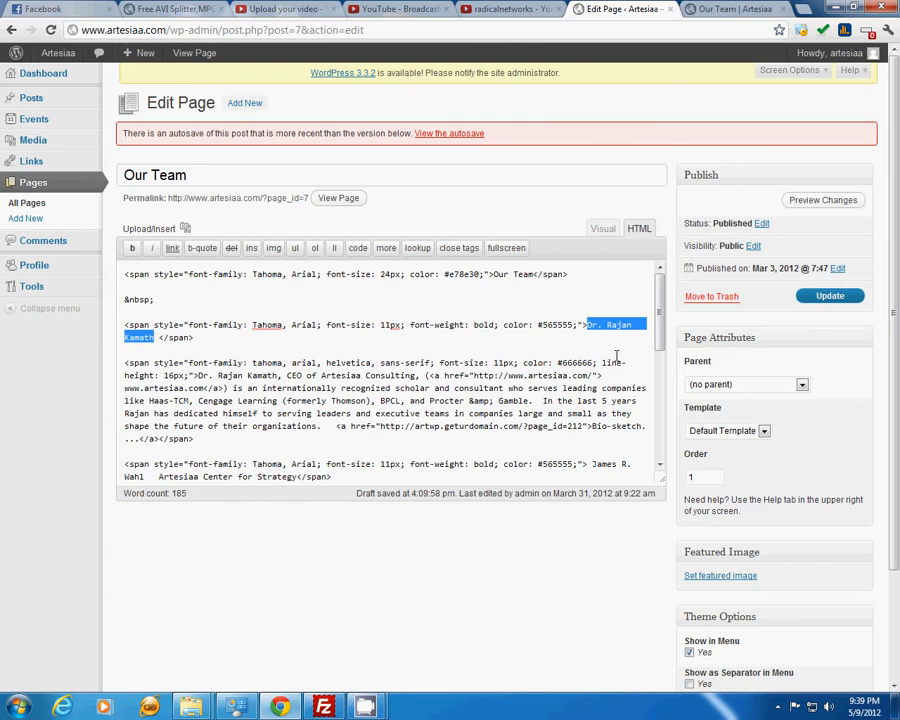
{"action": "left_click", "coordinate": [589, 327]}
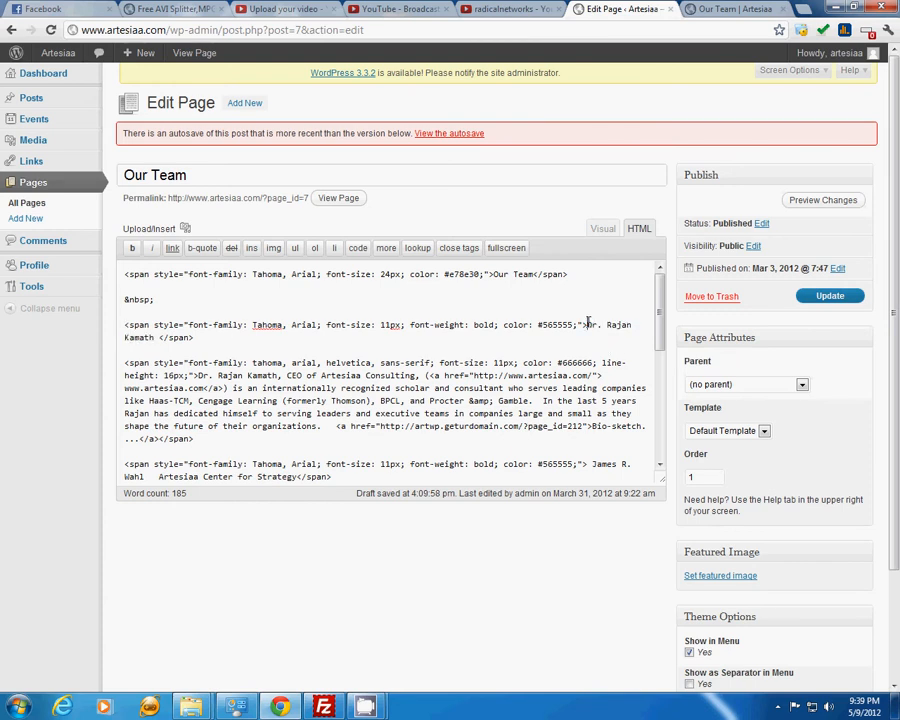
{"action": "left_click_drag", "start_coordinate": [587, 323], "coordinate": [126, 330]}
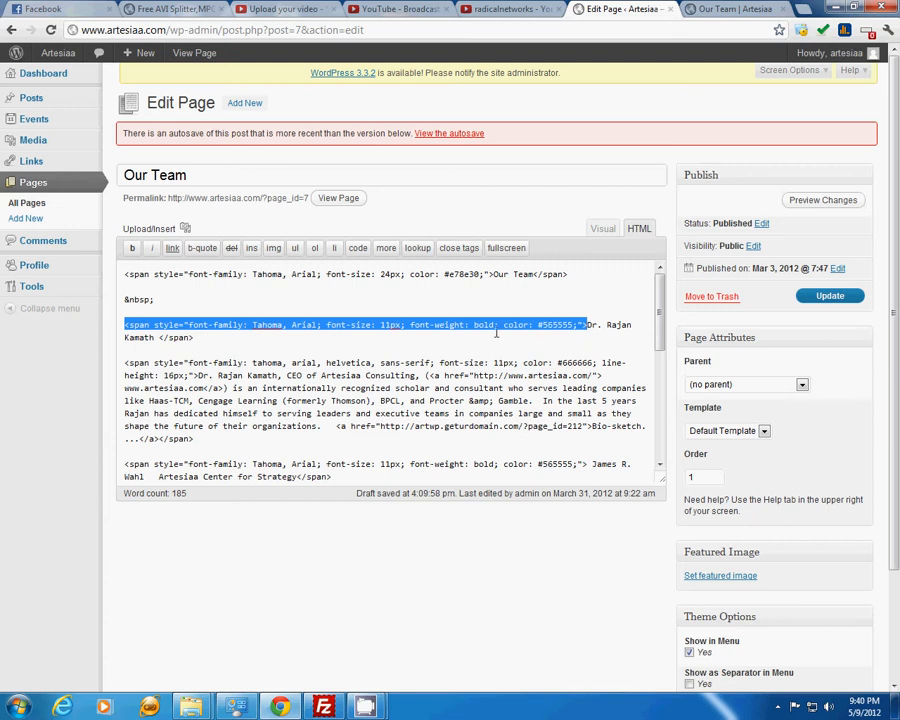
{"action": "left_click_drag", "start_coordinate": [193, 338], "coordinate": [588, 325]}
{"action": "left_click", "coordinate": [267, 329]}
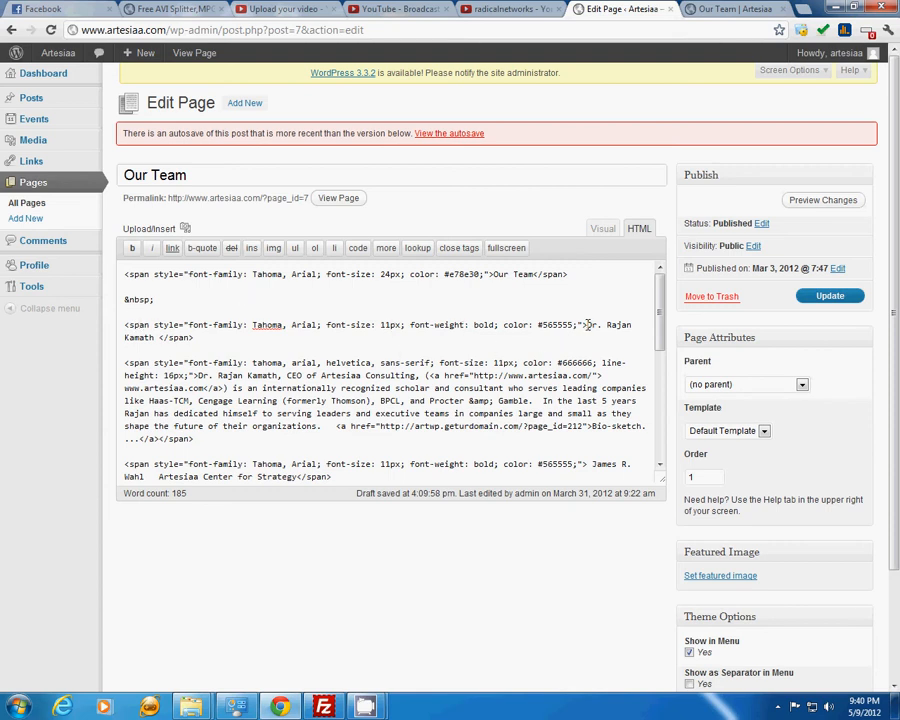
Inspect the pasted name in the visual editor and its markup at the end of the HTML source
{"action": "left_click", "coordinate": [602, 229]}
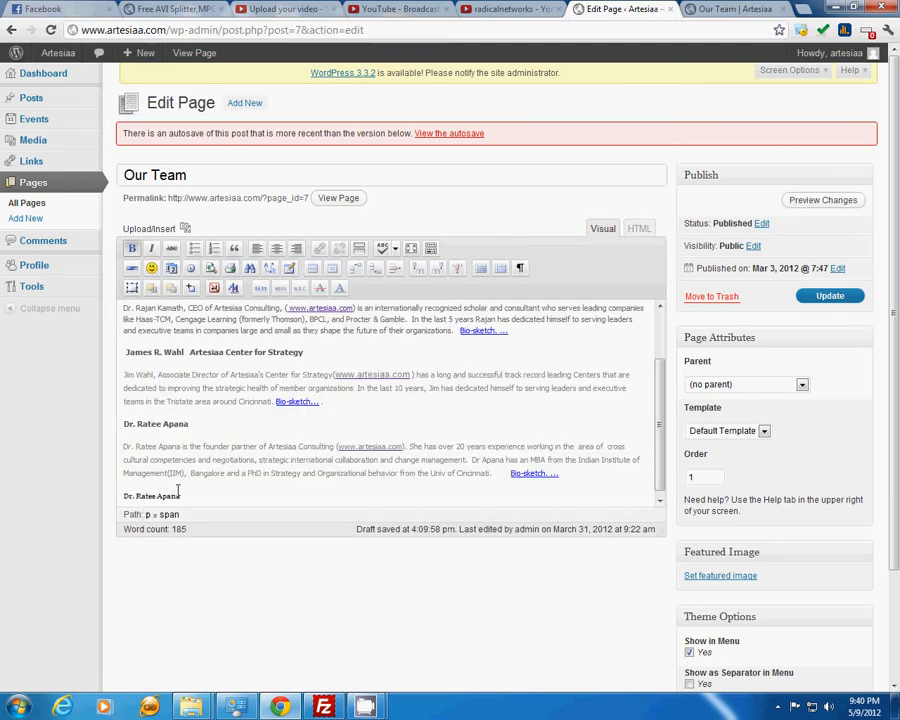
{"action": "left_click", "coordinate": [639, 228]}
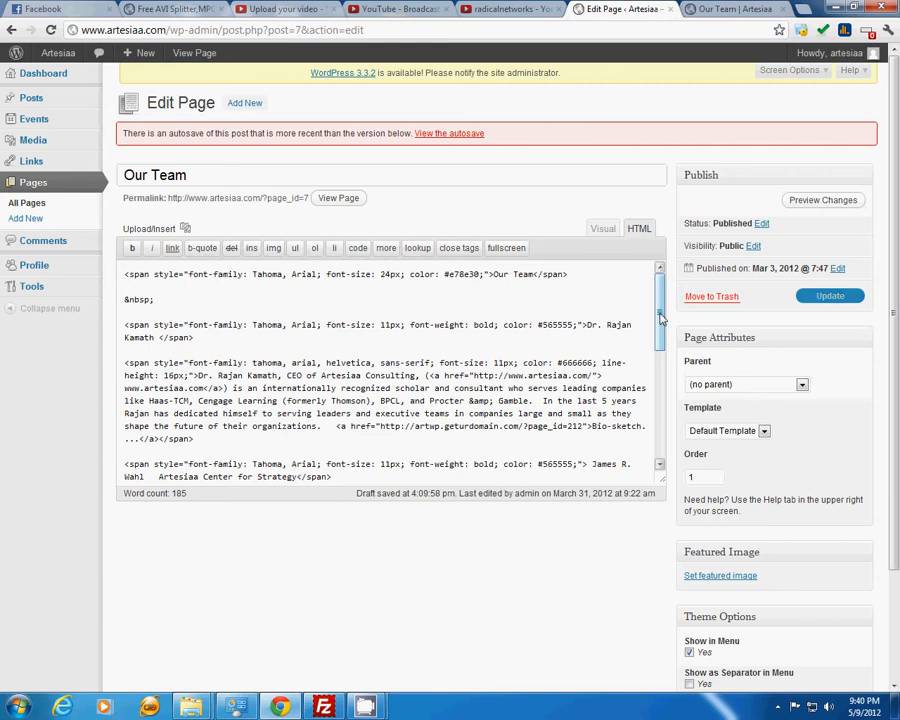
{"action": "scroll", "coordinate": [652, 385], "scroll_direction": "down", "scroll_amount": 4}
{"action": "scroll", "coordinate": [652, 385], "scroll_direction": "down", "scroll_amount": 3}
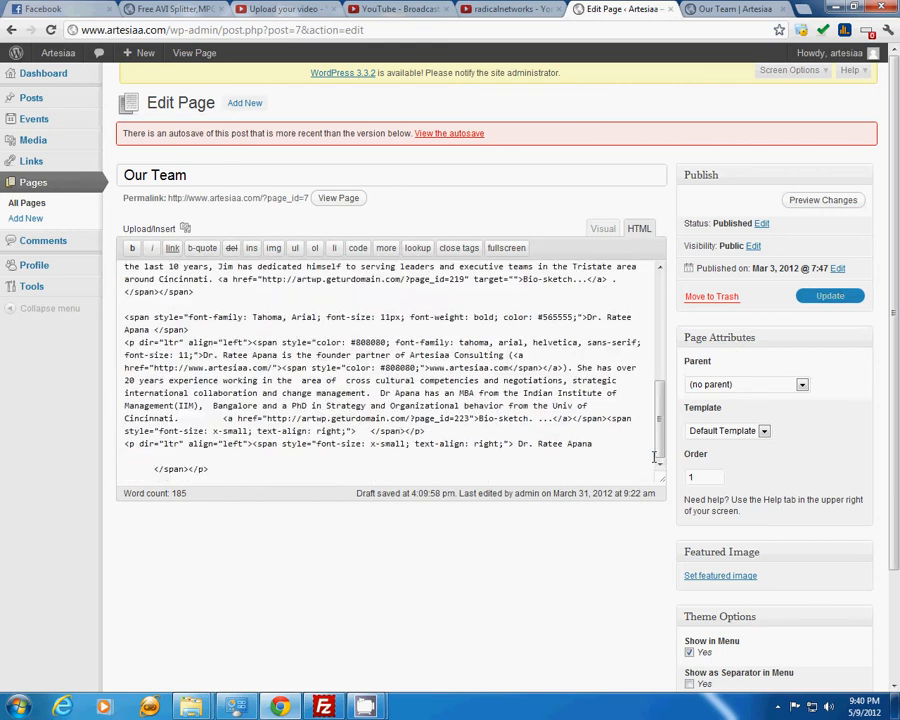
{"action": "left_click", "coordinate": [603, 229]}
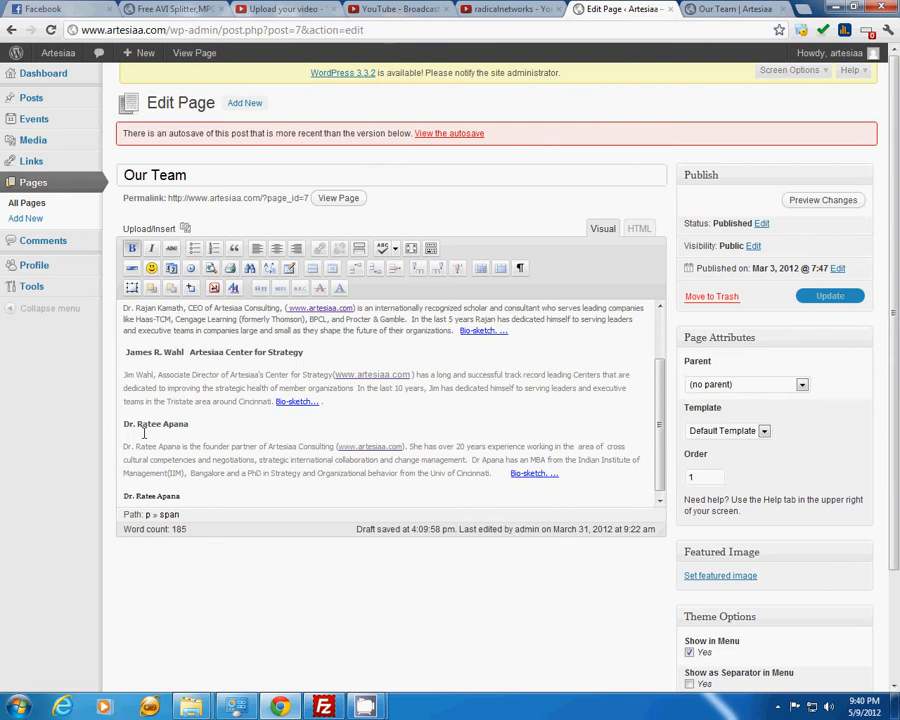
Locate the third team member's original heading in the HTML source and examine its name text and opening span tag
{"action": "left_click_drag", "start_coordinate": [126, 423], "coordinate": [189, 424]}
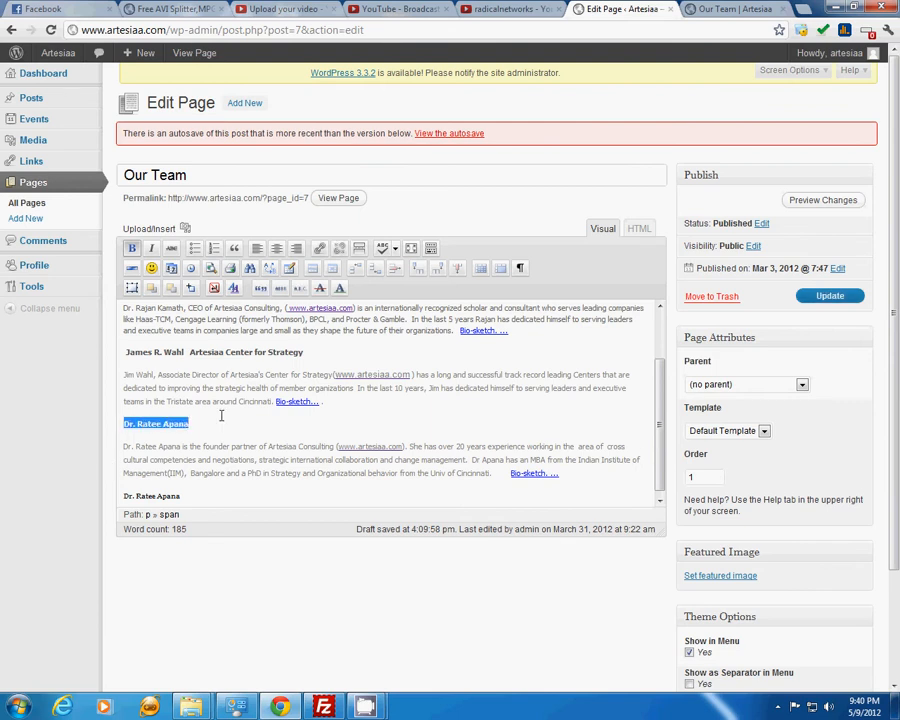
{"action": "left_click", "coordinate": [639, 229]}
{"action": "scroll", "coordinate": [463, 330], "scroll_direction": "down", "scroll_amount": 10}
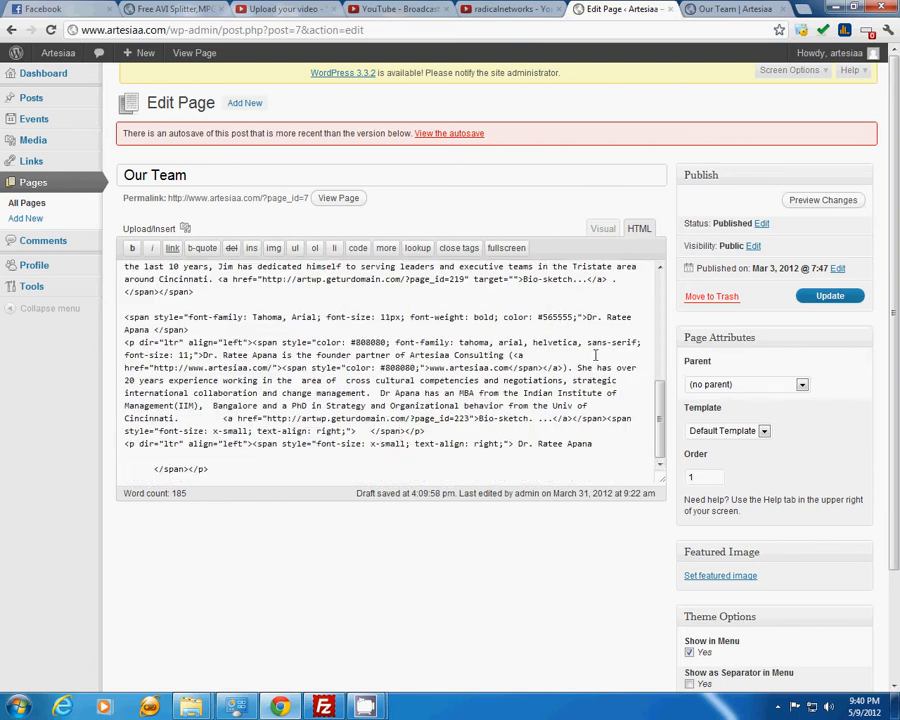
{"action": "left_click_drag", "start_coordinate": [587, 318], "coordinate": [148, 330]}
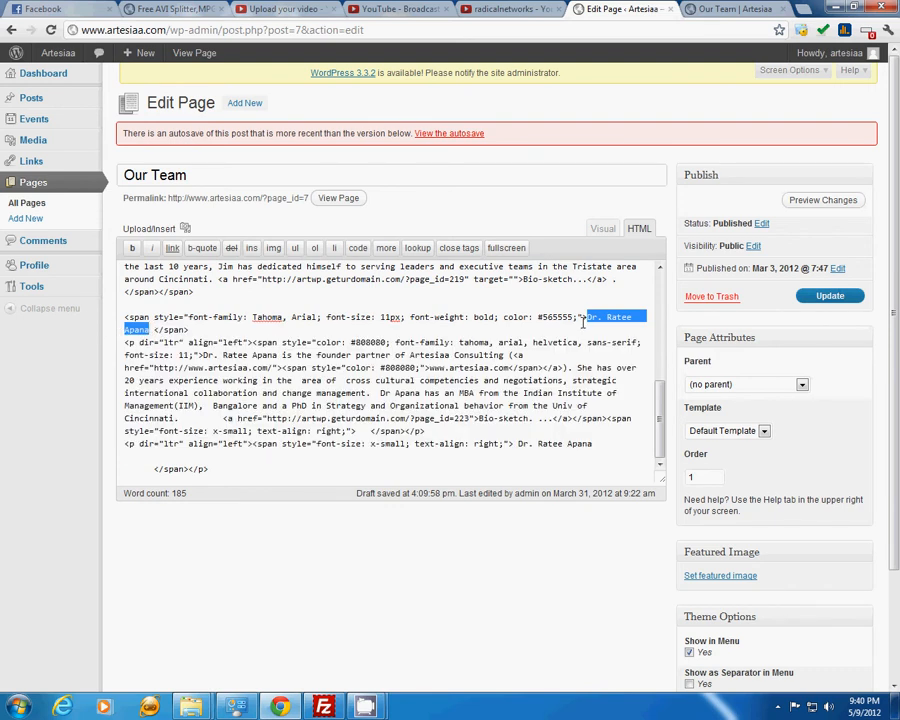
{"action": "left_click_drag", "start_coordinate": [587, 319], "coordinate": [126, 317]}
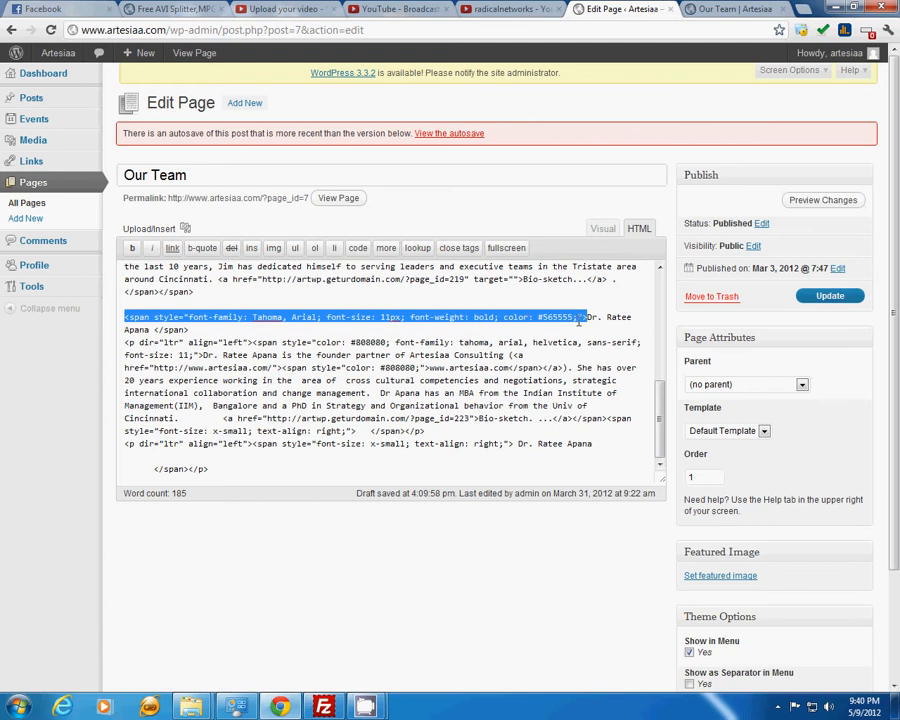
Copy the third team member's full heading markup and delete the unformatted pasted name with its span at the end of the HTML source
{"action": "left_click", "coordinate": [191, 329]}
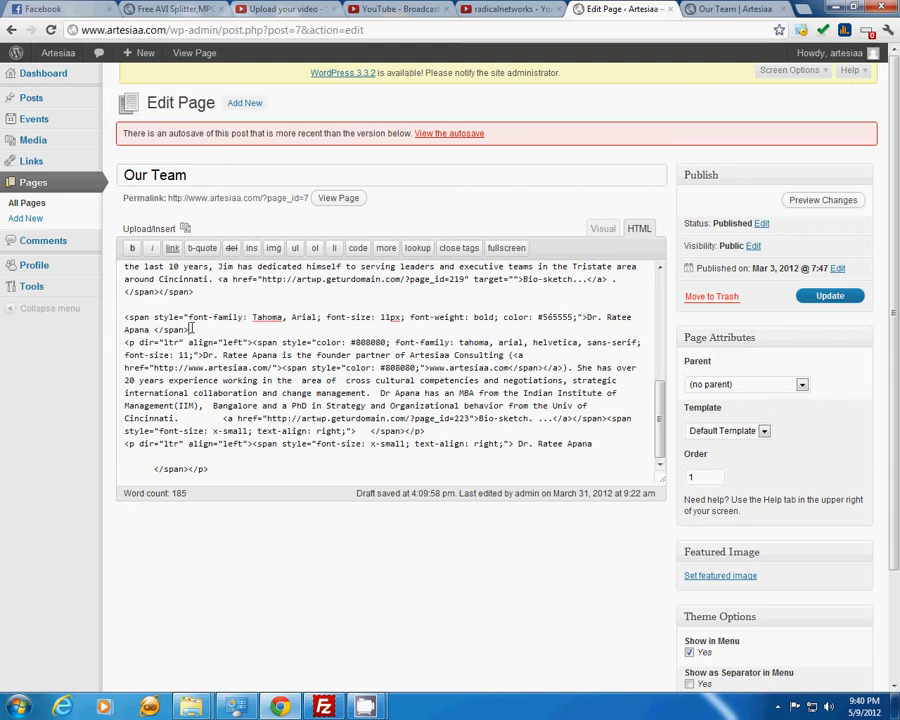
{"action": "left_click_drag", "start_coordinate": [125, 316], "coordinate": [191, 330]}
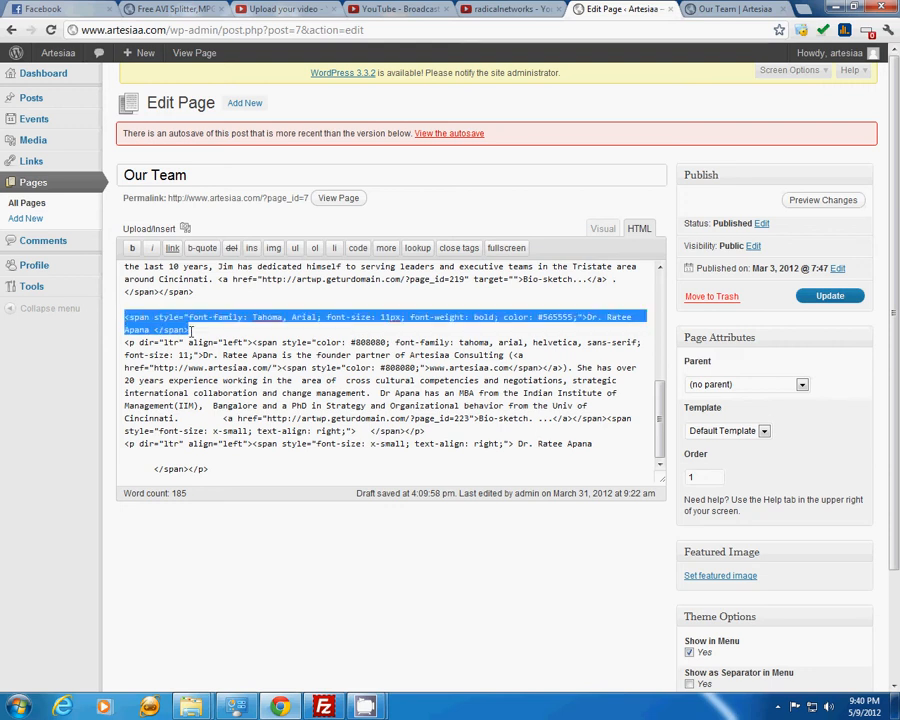
{"action": "right_click", "coordinate": [182, 328]}
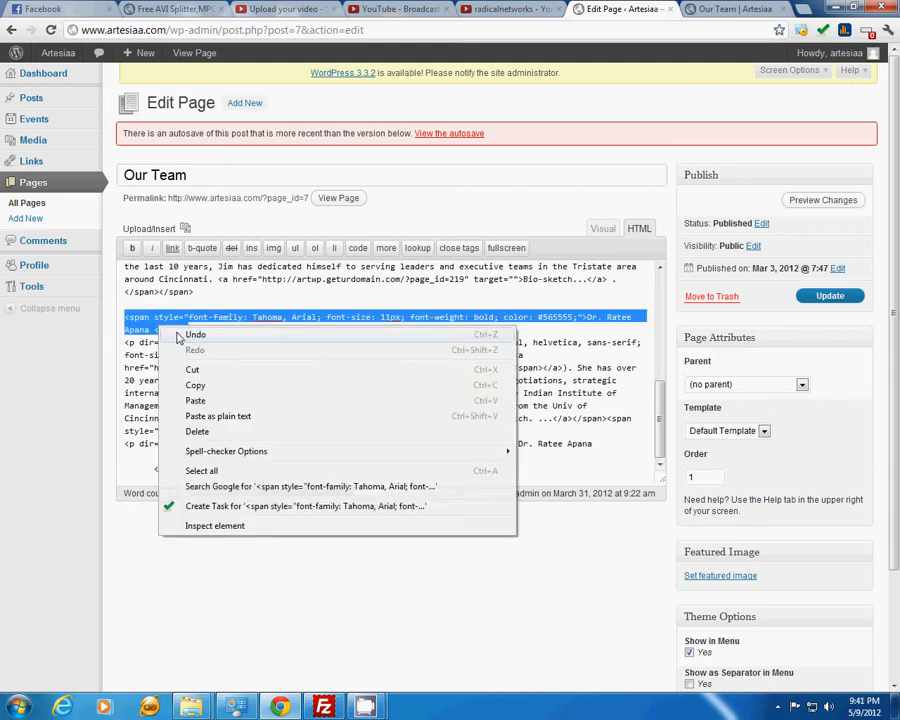
{"action": "left_click", "coordinate": [197, 385]}
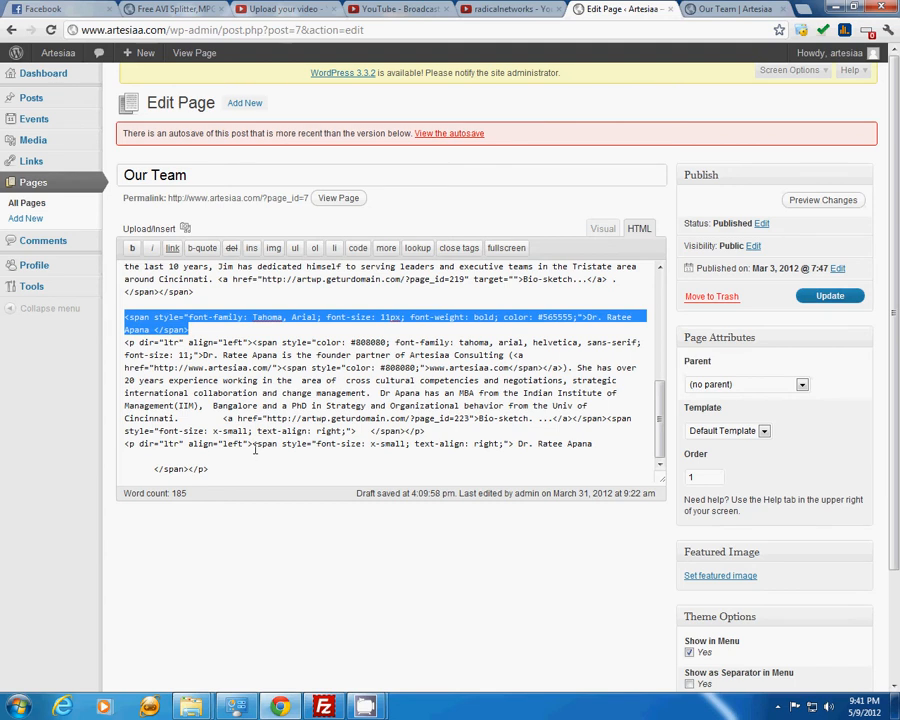
{"action": "left_click_drag", "start_coordinate": [253, 443], "coordinate": [194, 467]}
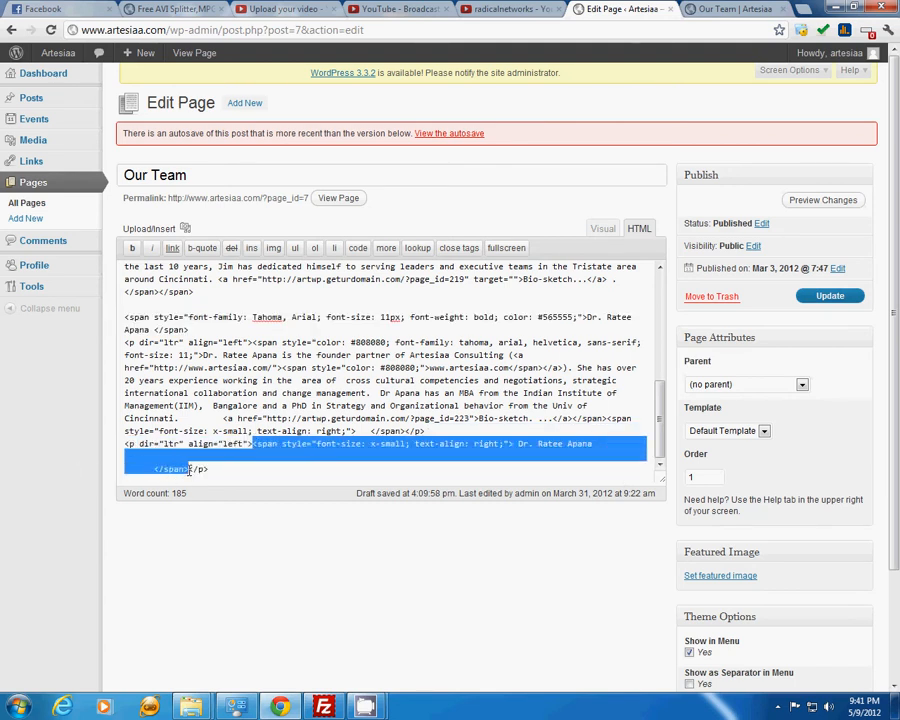
{"action": "key", "text": "BackSpace"}
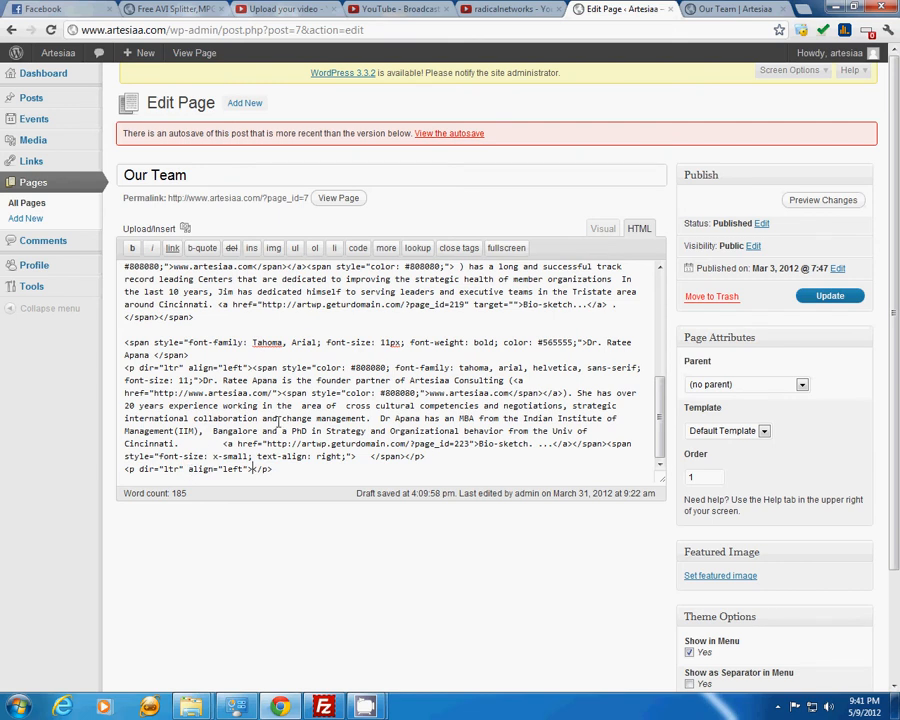
Compare the third team member's heading in the visual editor with its span markup in the HTML source
{"action": "left_click", "coordinate": [601, 228]}
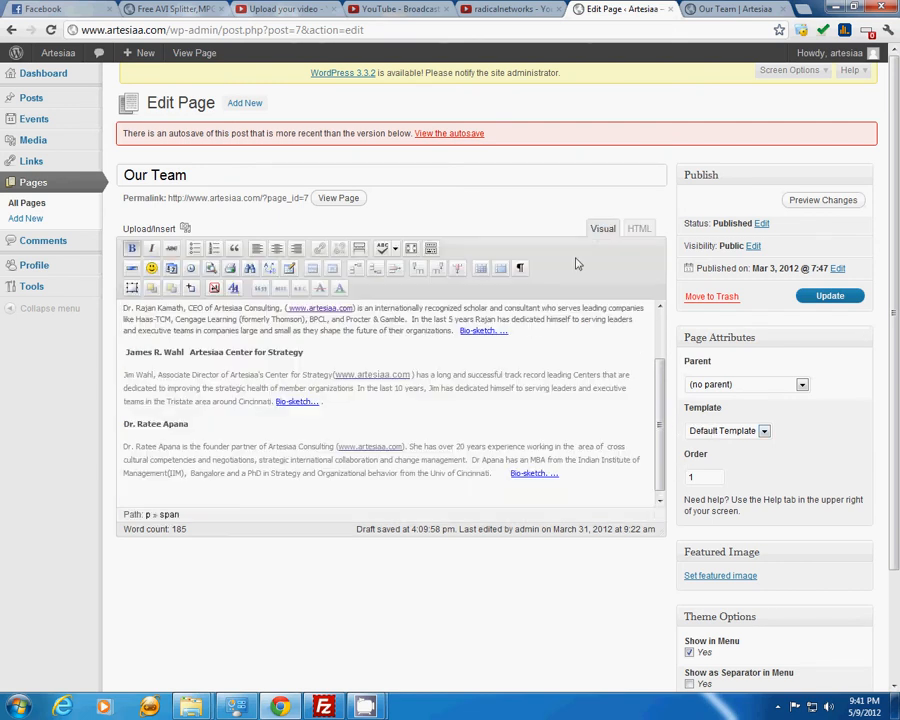
{"action": "left_click", "coordinate": [133, 488]}
{"action": "left_click", "coordinate": [638, 228]}
{"action": "left_click_drag", "start_coordinate": [659, 320], "coordinate": [659, 430]}
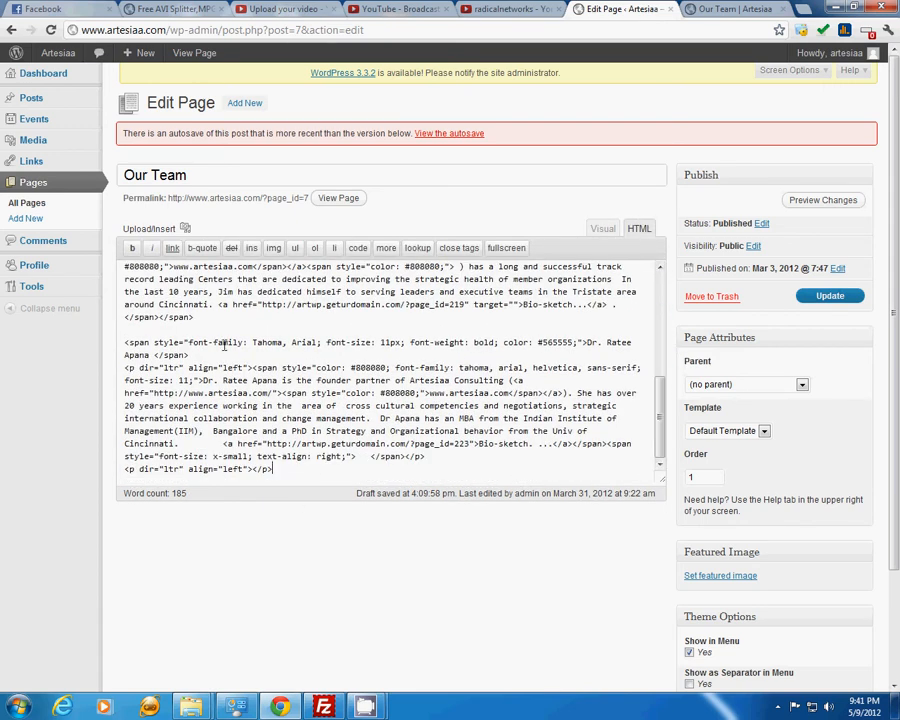
{"action": "left_click_drag", "start_coordinate": [124, 342], "coordinate": [193, 353]}
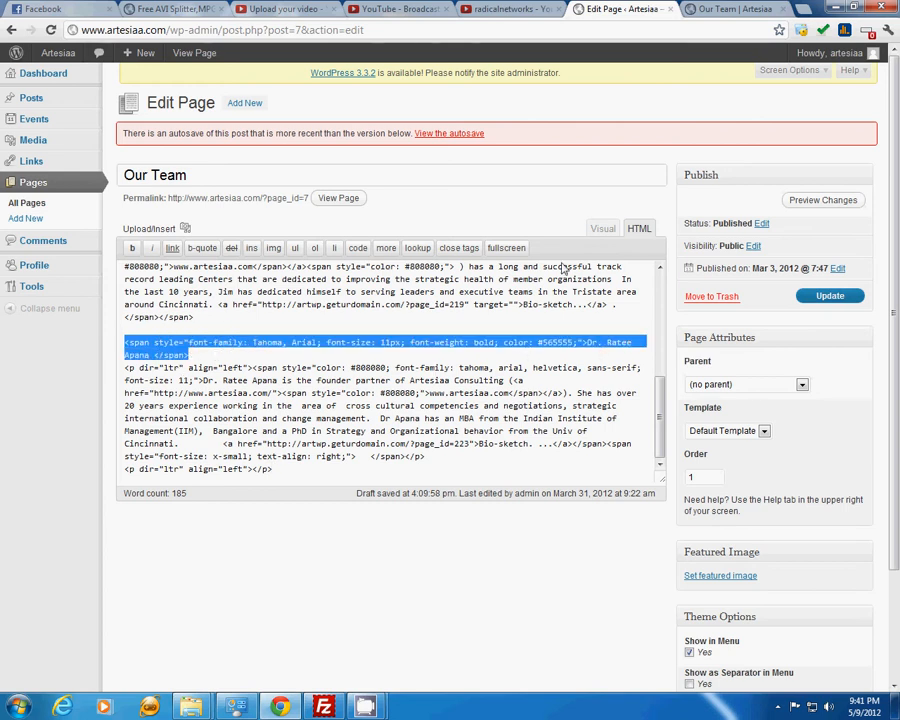
{"action": "left_click", "coordinate": [602, 228]}
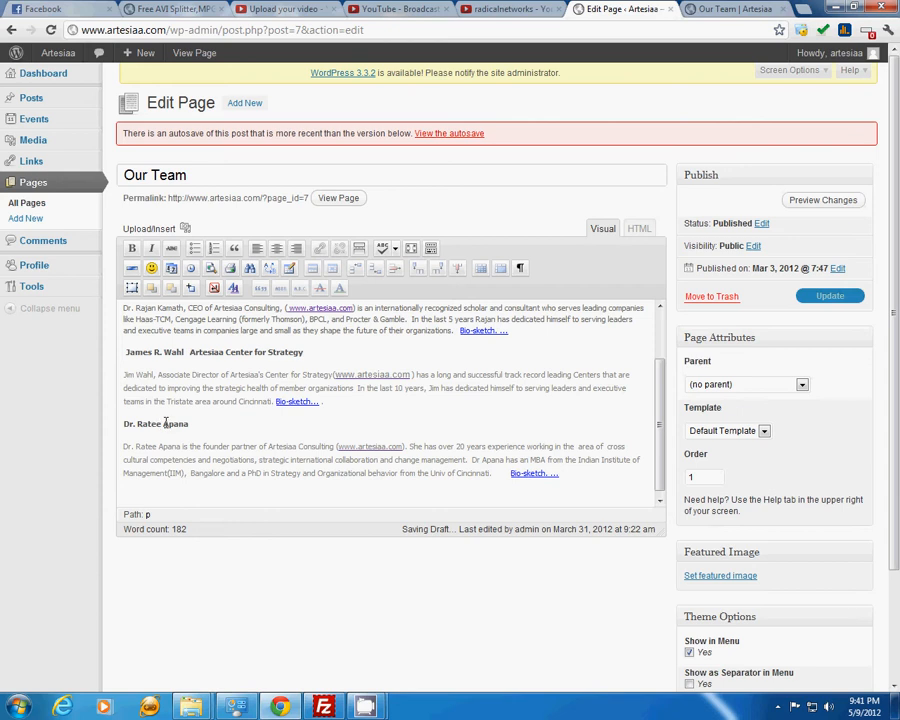
Copy the third team member's complete heading span in the HTML source and paste it after a blank line at the end
{"action": "left_click", "coordinate": [638, 228]}
{"action": "scroll", "coordinate": [663, 340], "scroll_direction": "down", "scroll_amount": 10}
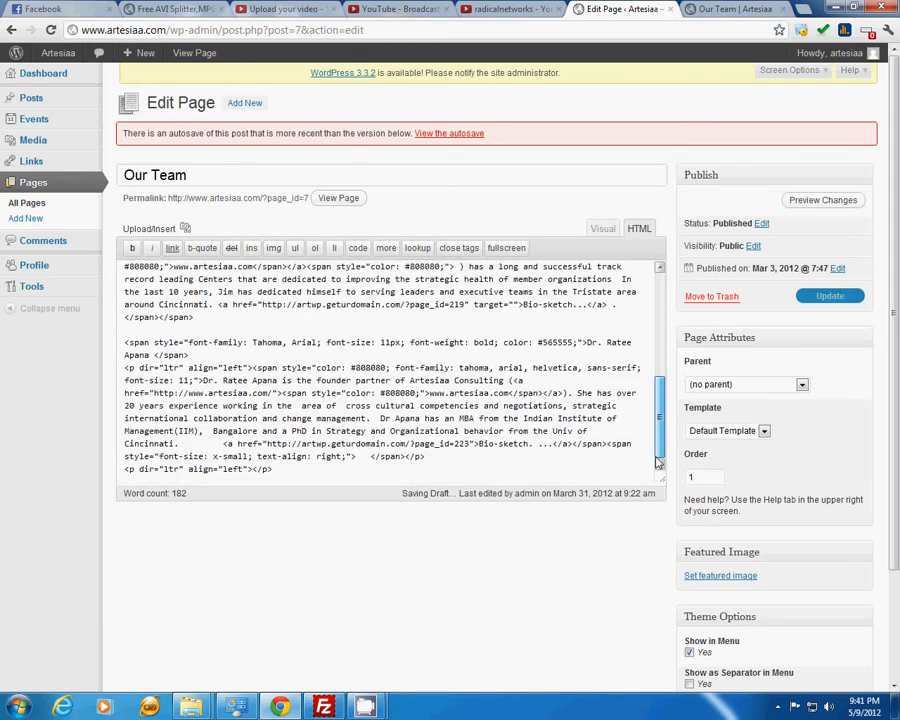
{"action": "left_click_drag", "start_coordinate": [125, 343], "coordinate": [190, 357]}
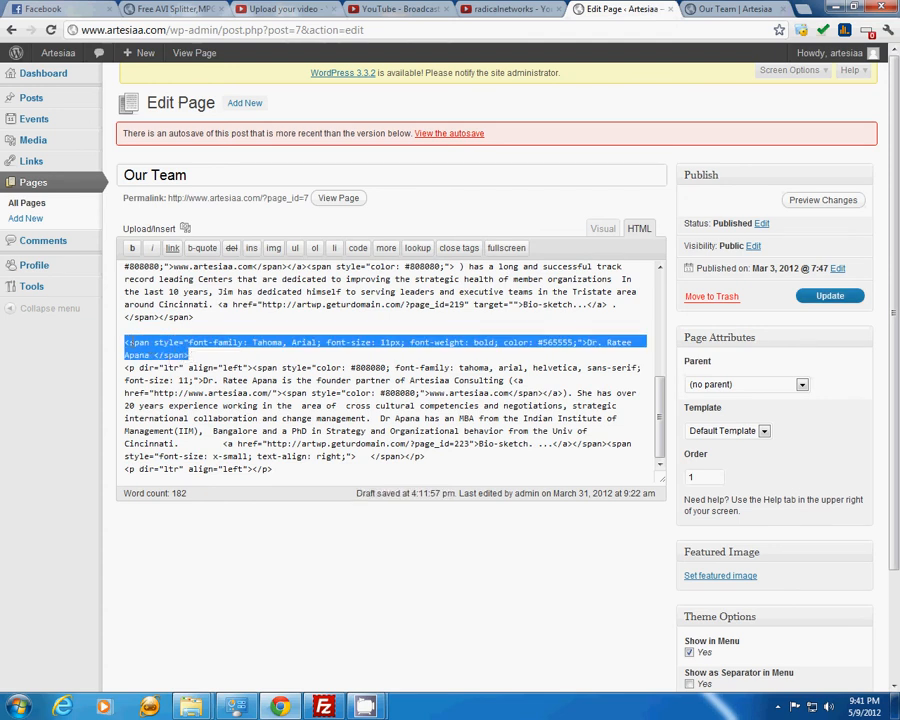
{"action": "right_click", "coordinate": [164, 344]}
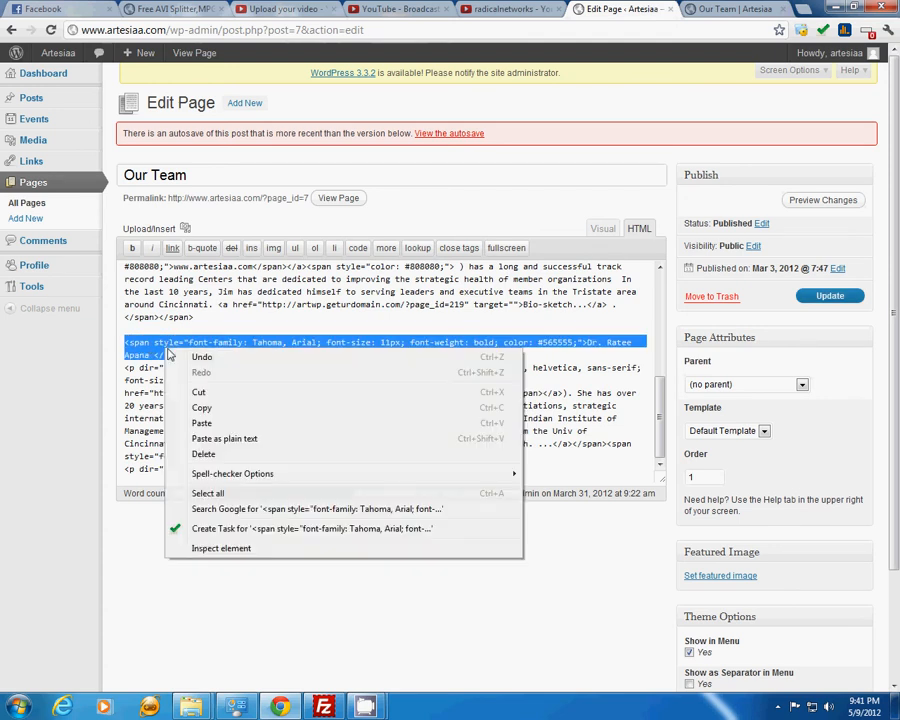
{"action": "left_click", "coordinate": [200, 394]}
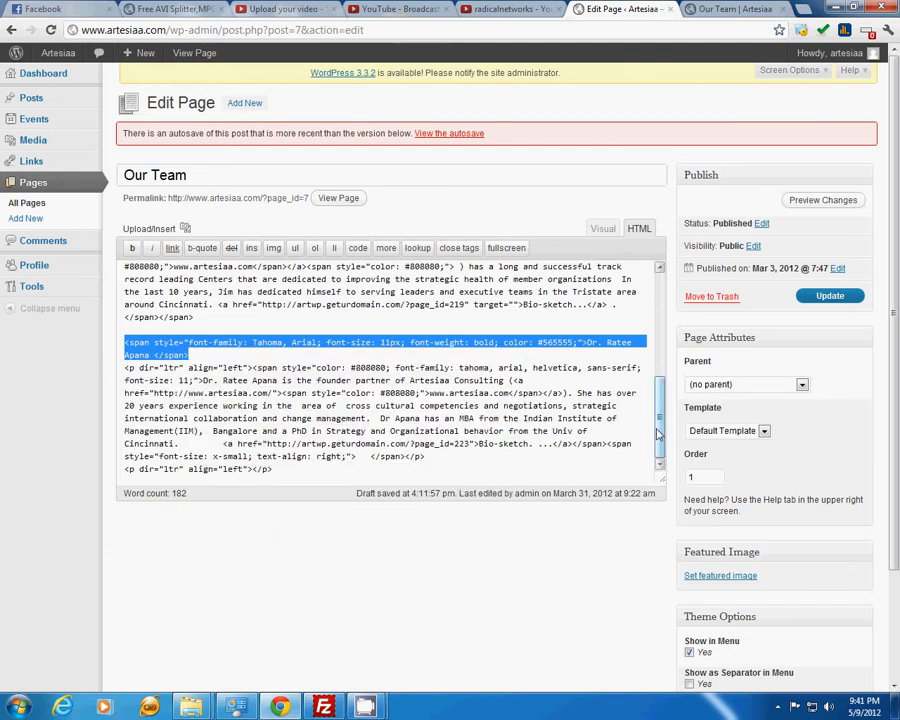
{"action": "left_click", "coordinate": [316, 471]}
{"action": "key", "text": "Return"}
{"action": "key", "text": "Return"}
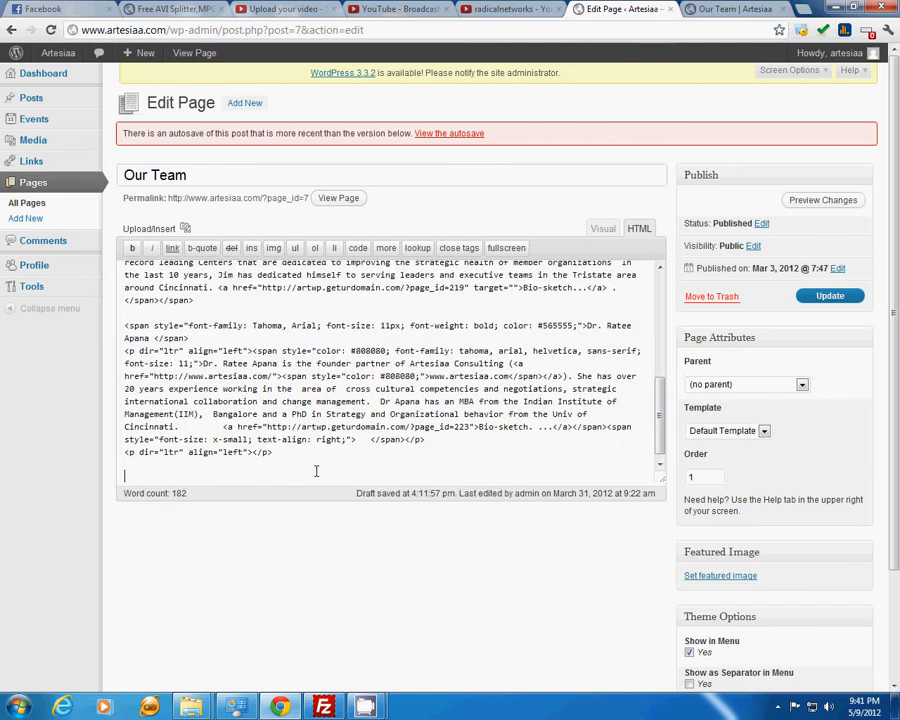
{"action": "key", "text": "ctrl+v"}
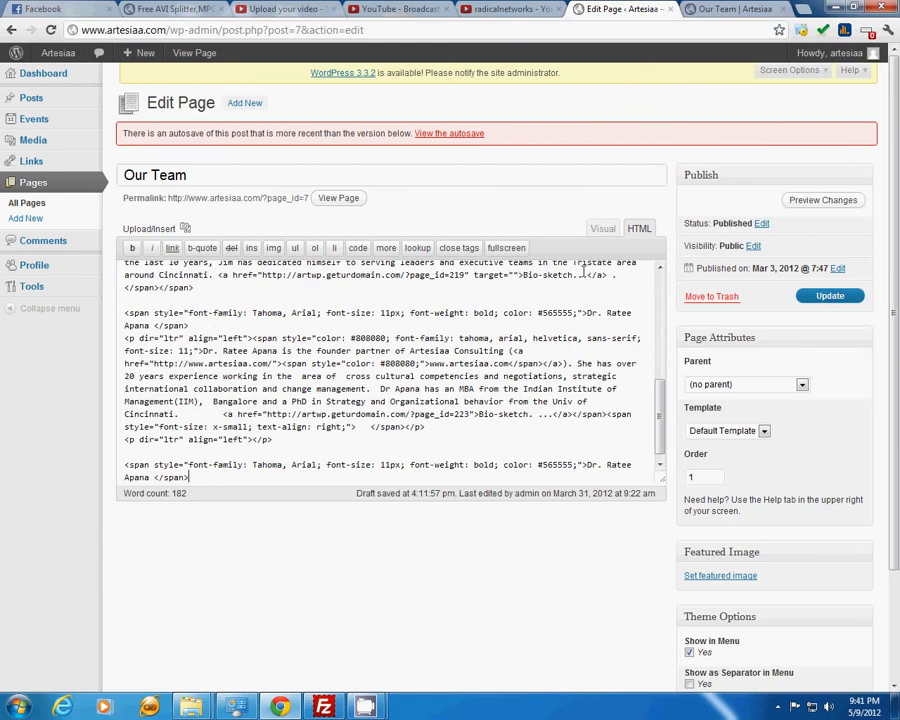
Compare the duplicated heading with the original in the visual editor and examine the bio text under the original heading
{"action": "left_click", "coordinate": [603, 228]}
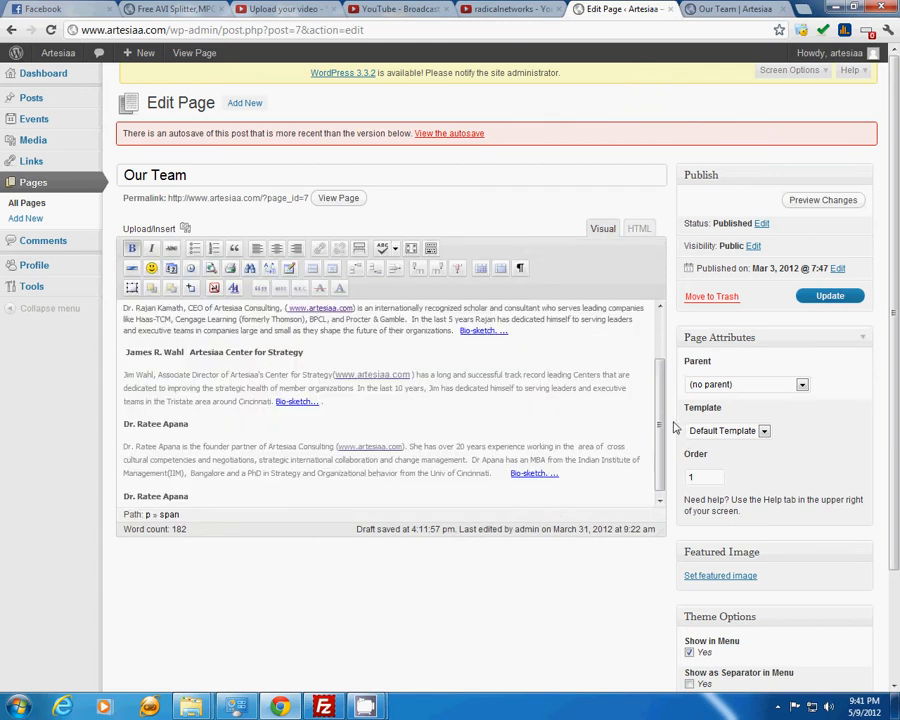
{"action": "scroll", "coordinate": [180, 400], "scroll_direction": "down", "scroll_amount": 1}
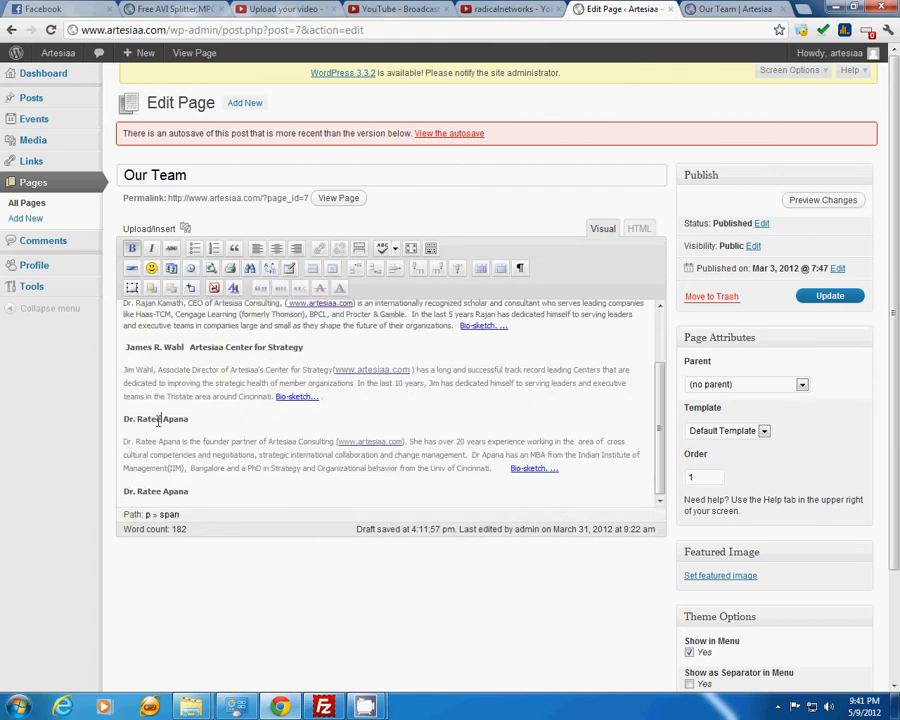
{"action": "left_click", "coordinate": [163, 494]}
{"action": "left_click_drag", "start_coordinate": [121, 441], "coordinate": [497, 467]}
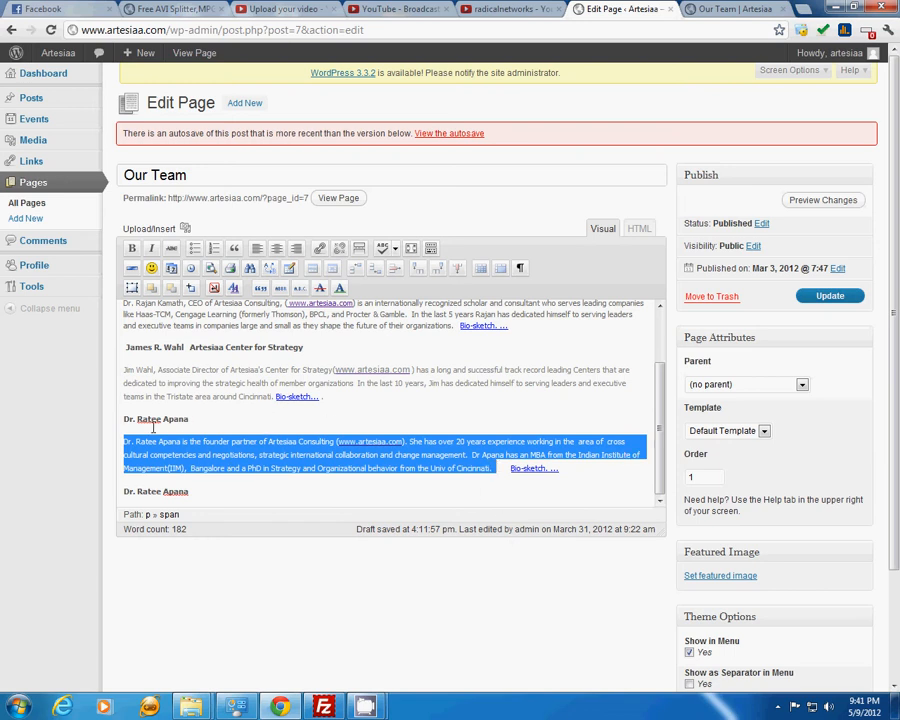
{"action": "left_click", "coordinate": [189, 455]}
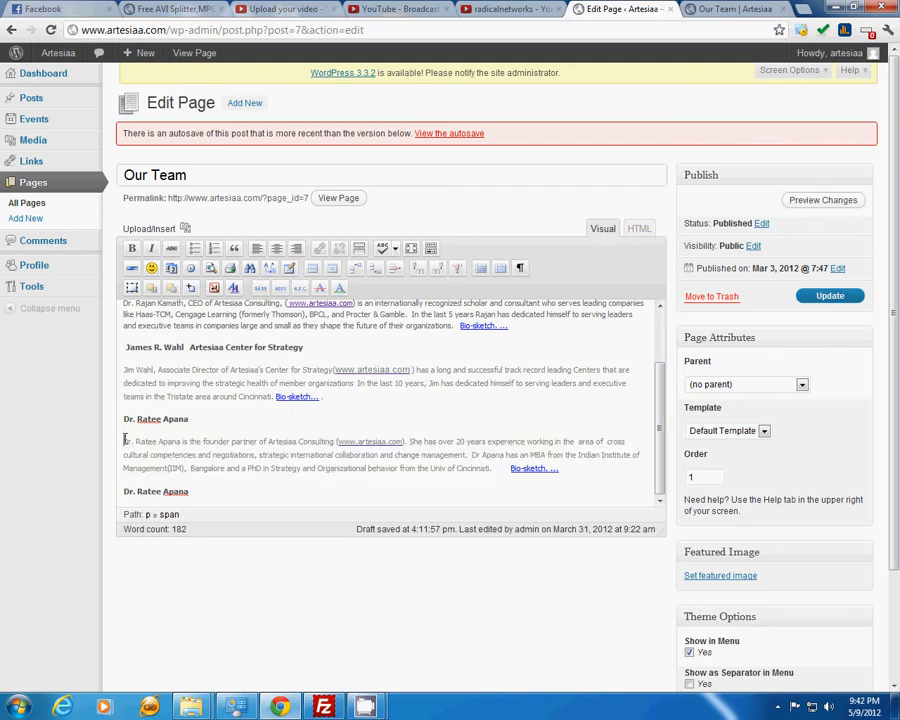
Copy the third team member's whole bio paragraph in the HTML source and paste it below the duplicated heading
{"action": "left_click", "coordinate": [636, 229]}
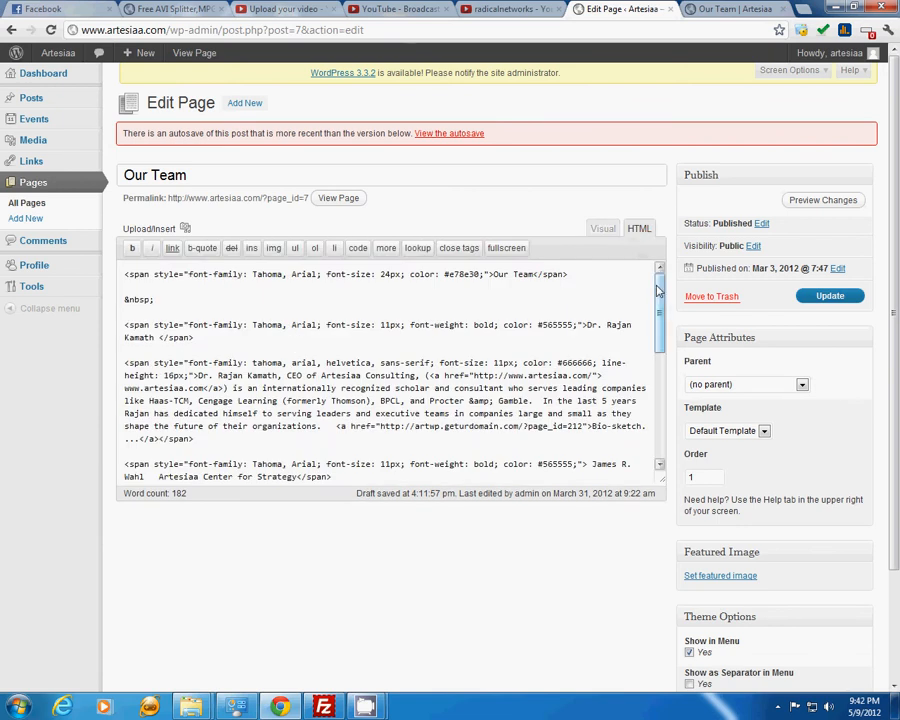
{"action": "scroll", "coordinate": [643, 457], "scroll_direction": "down", "scroll_amount": 10}
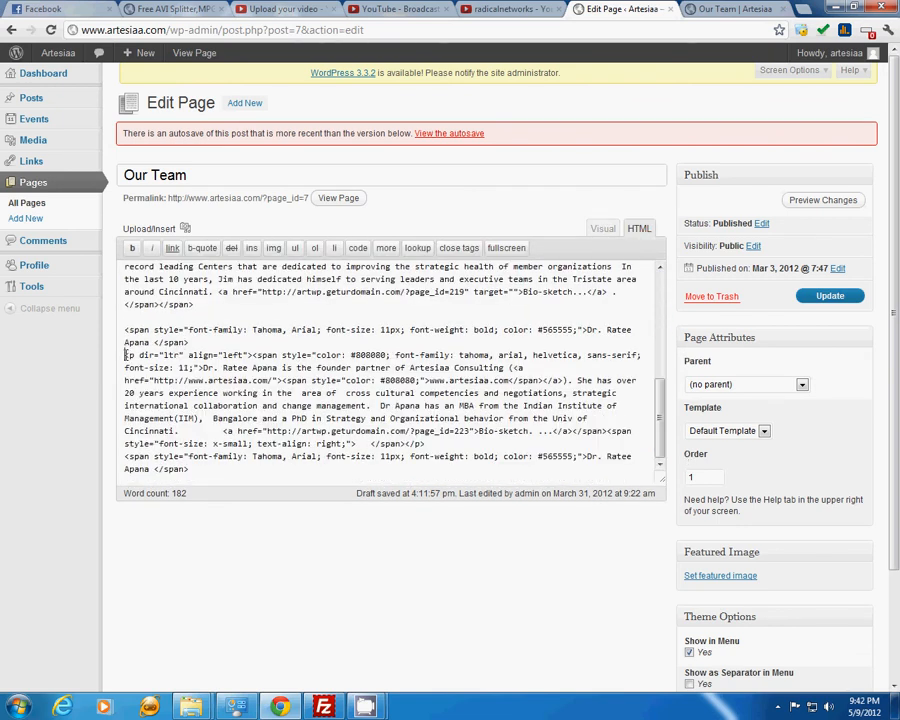
{"action": "left_click_drag", "start_coordinate": [125, 355], "coordinate": [134, 355]}
{"action": "left_click_drag", "start_coordinate": [131, 355], "coordinate": [430, 443]}
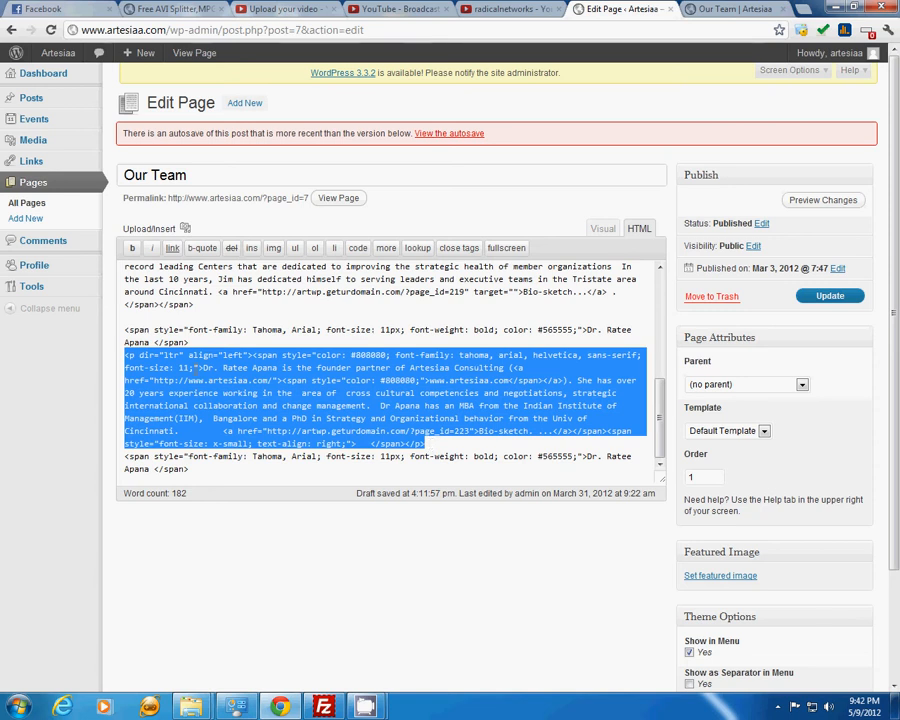
{"action": "right_click", "coordinate": [243, 371]}
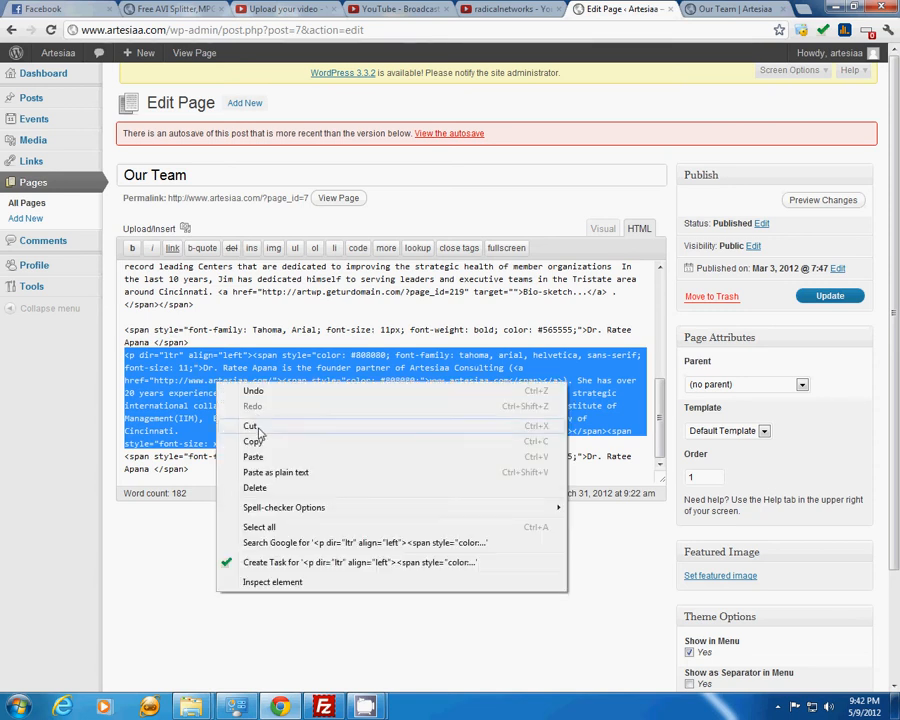
{"action": "left_click", "coordinate": [253, 436]}
{"action": "left_click", "coordinate": [202, 465]}
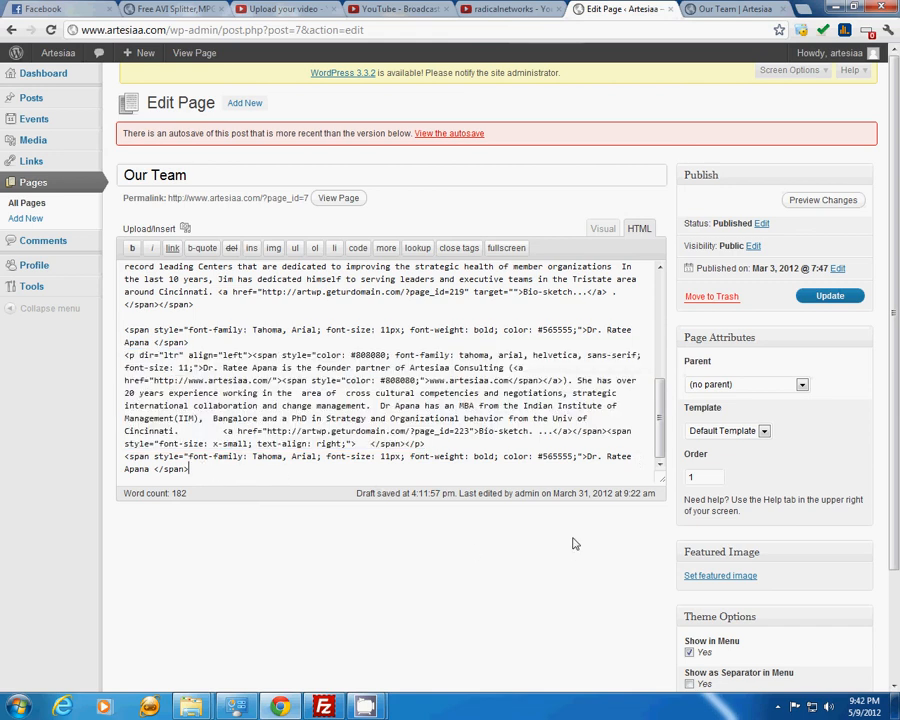
{"action": "key", "text": "Return"}
{"action": "key", "text": "Return"}
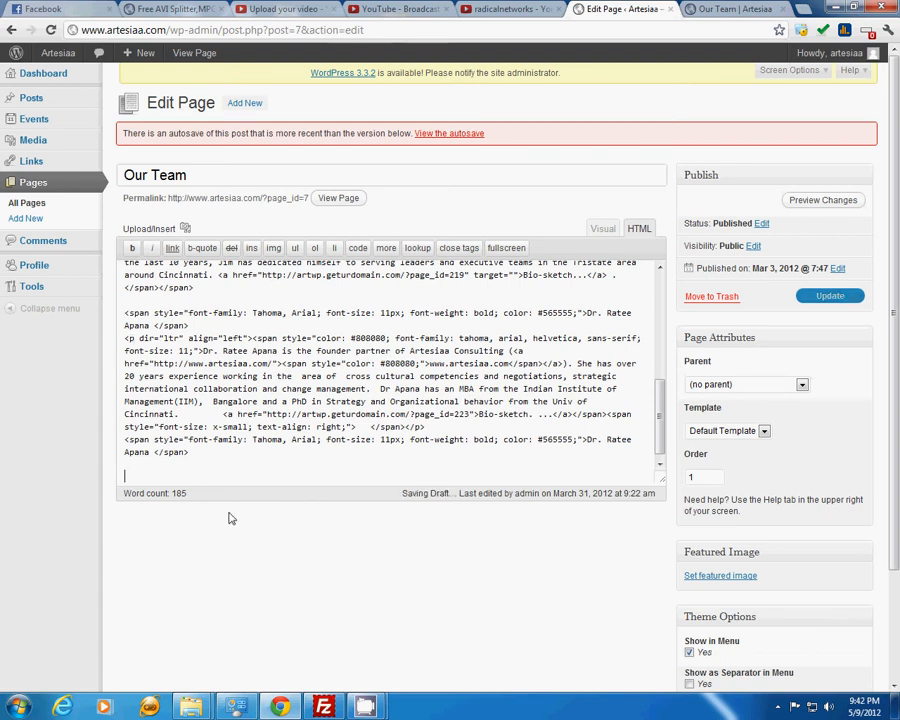
{"action": "key", "text": "ctrl+v"}
In the visual editor, change the duplicated heading to "Dr. XYZ" and overwrite the opening text of its bio with "fhfhfhfhfh"
{"action": "left_click", "coordinate": [602, 228]}
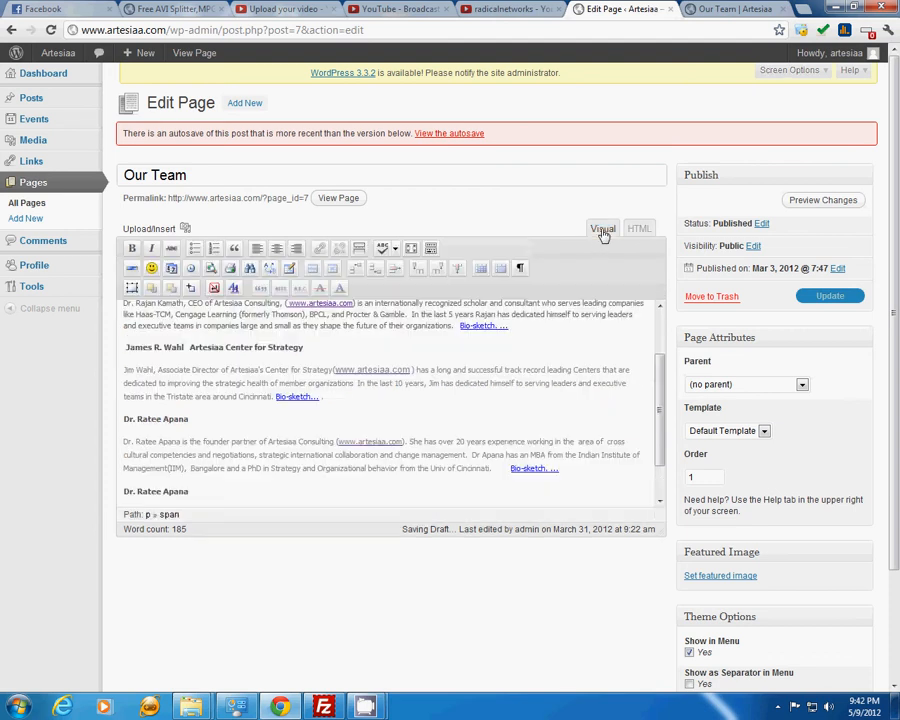
{"action": "scroll", "coordinate": [640, 440], "scroll_direction": "down", "scroll_amount": 2}
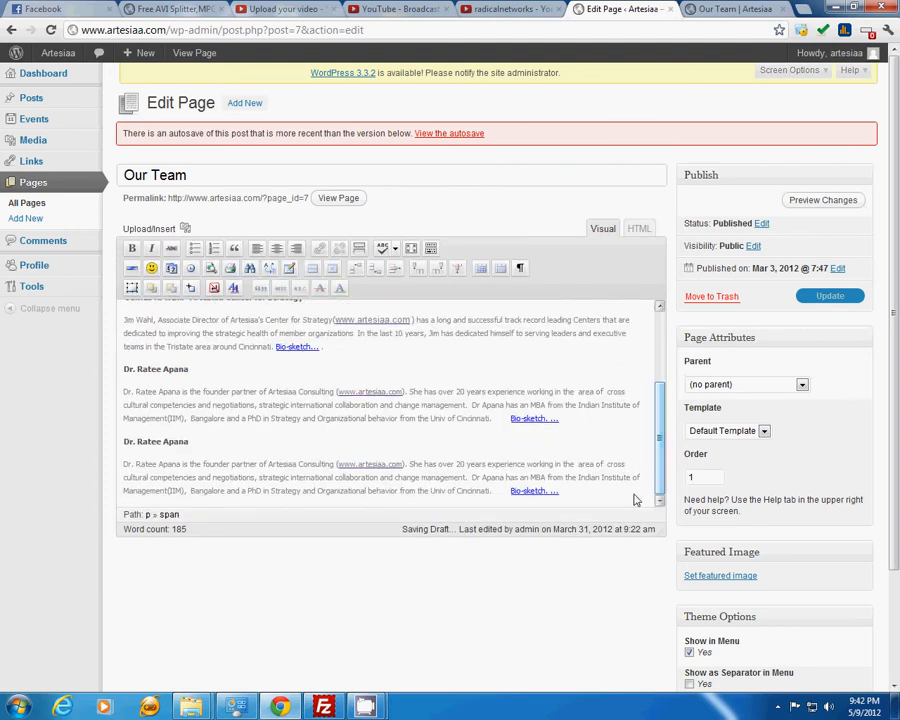
{"action": "left_click", "coordinate": [186, 441]}
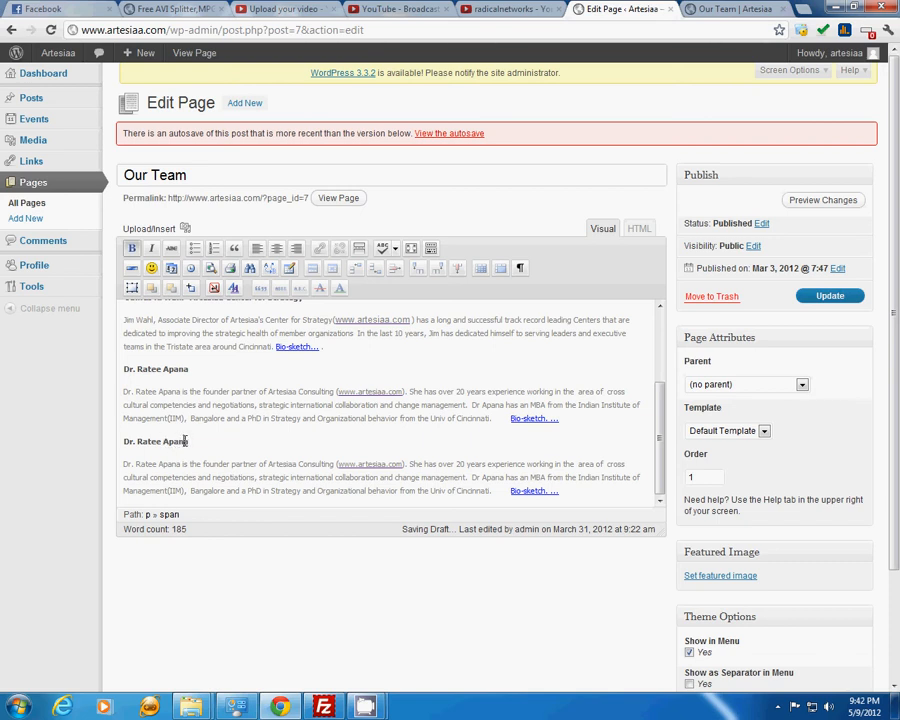
{"action": "left_click_drag", "start_coordinate": [186, 441], "coordinate": [137, 447]}
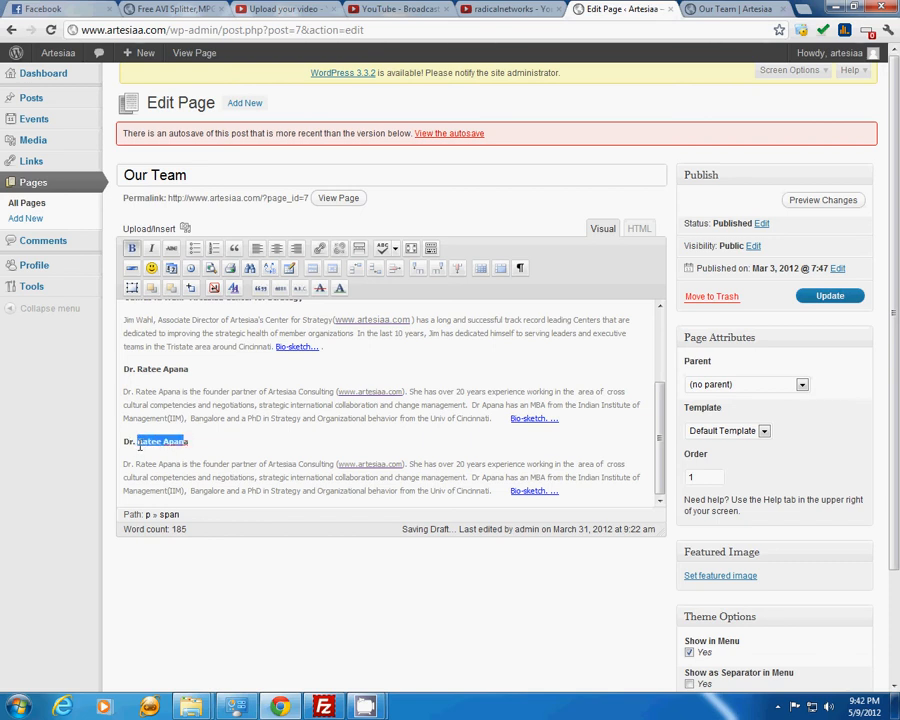
{"action": "type", "text": "Ja"}
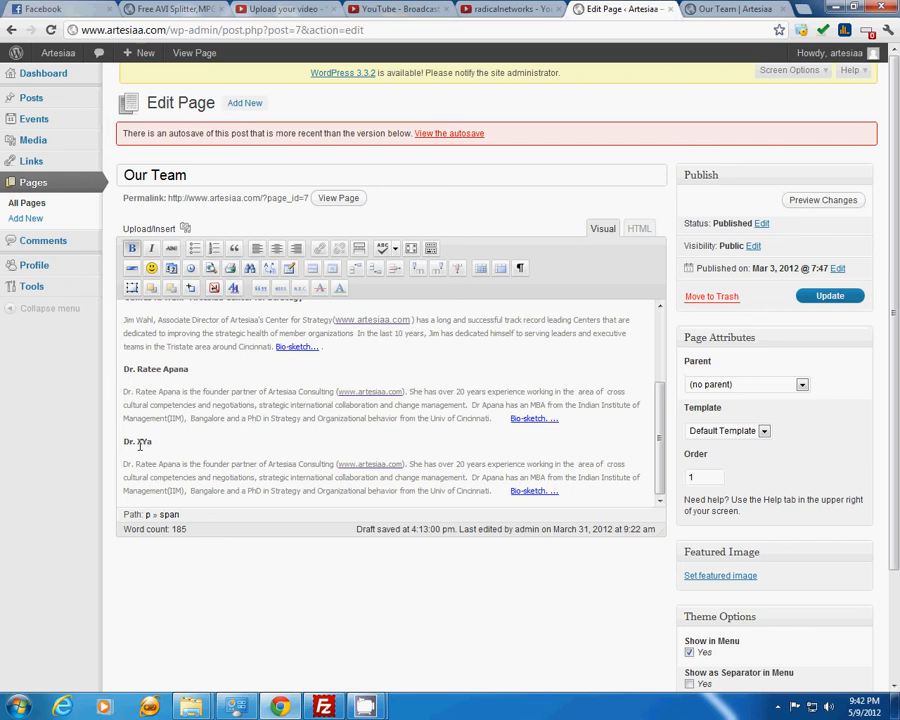
{"action": "type", "text": "YZ"}
{"action": "left_click_drag", "start_coordinate": [136, 464], "coordinate": [234, 470]}
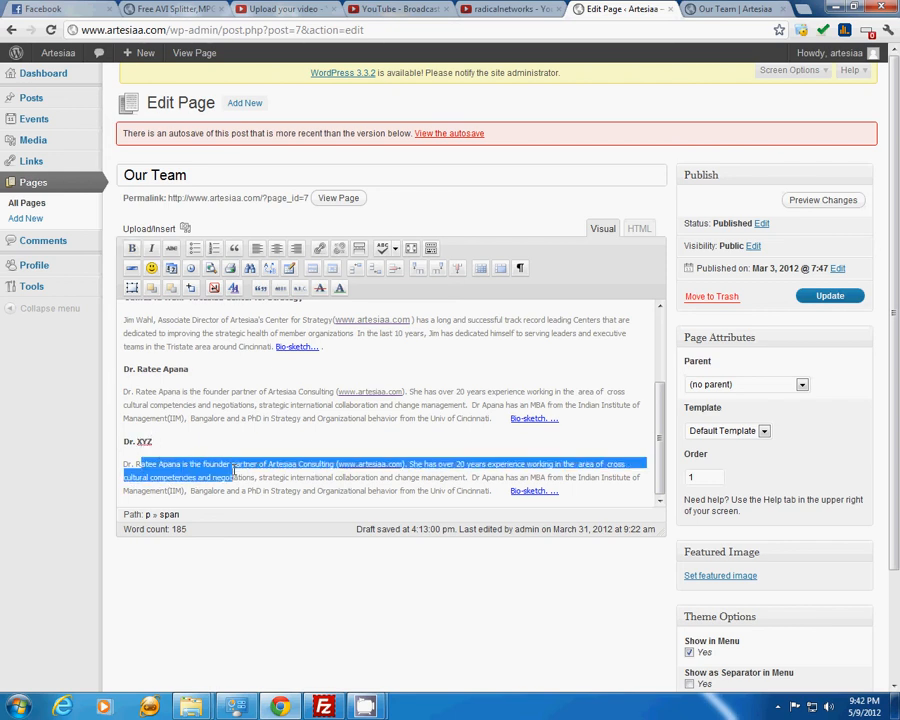
{"action": "type", "text": "fhfhfhfhfh"}
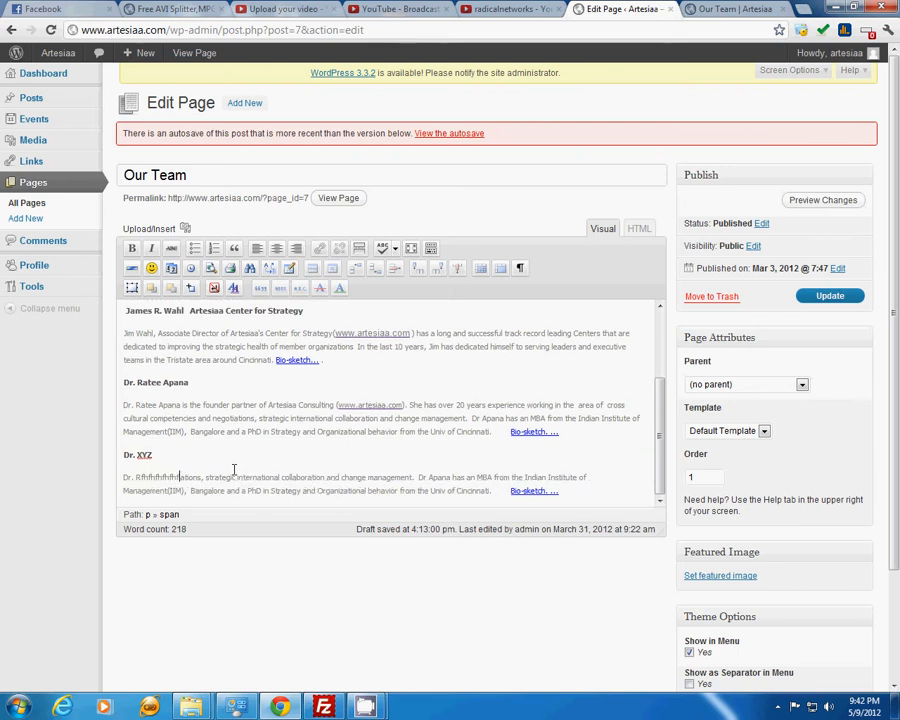
Inspect the Bio-sketch link of the "Dr. XYZ" entry in the visual editor and locate its link text in the HTML source
{"action": "left_click", "coordinate": [530, 491]}
{"action": "left_click_drag", "start_coordinate": [546, 490], "coordinate": [510, 490]}
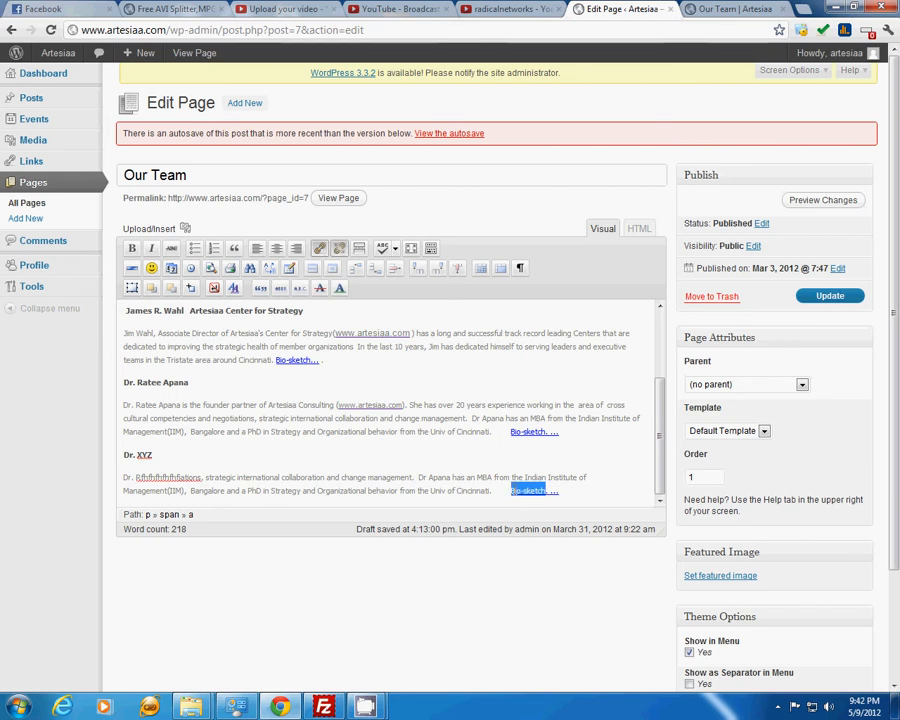
{"action": "left_click", "coordinate": [640, 228]}
{"action": "left_click_drag", "start_coordinate": [660, 270], "coordinate": [655, 460]}
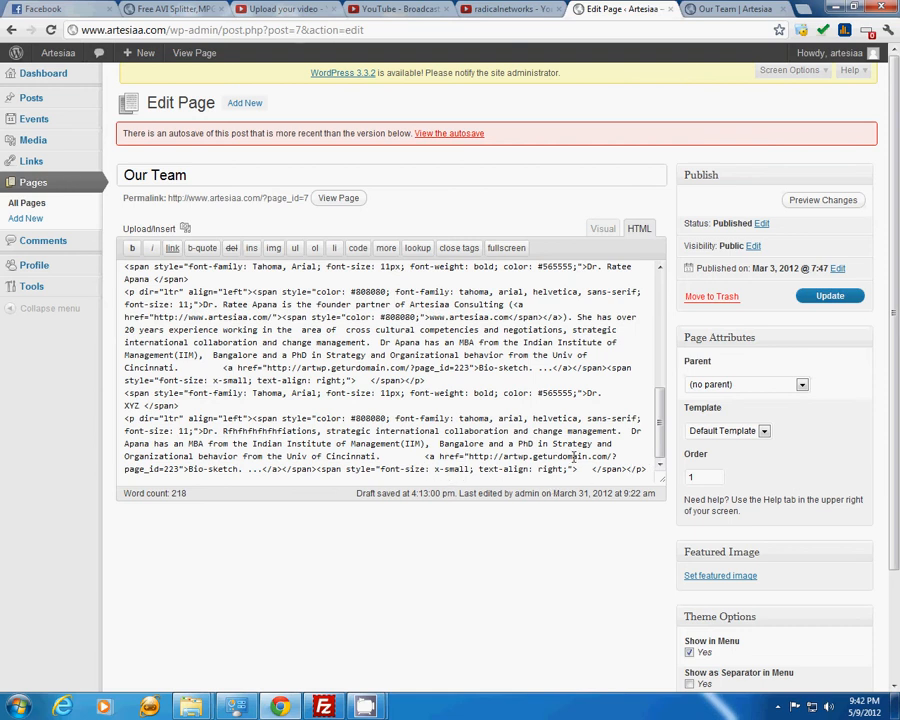
{"action": "left_click_drag", "start_coordinate": [192, 469], "coordinate": [238, 469]}
{"action": "left_click", "coordinate": [604, 228]}
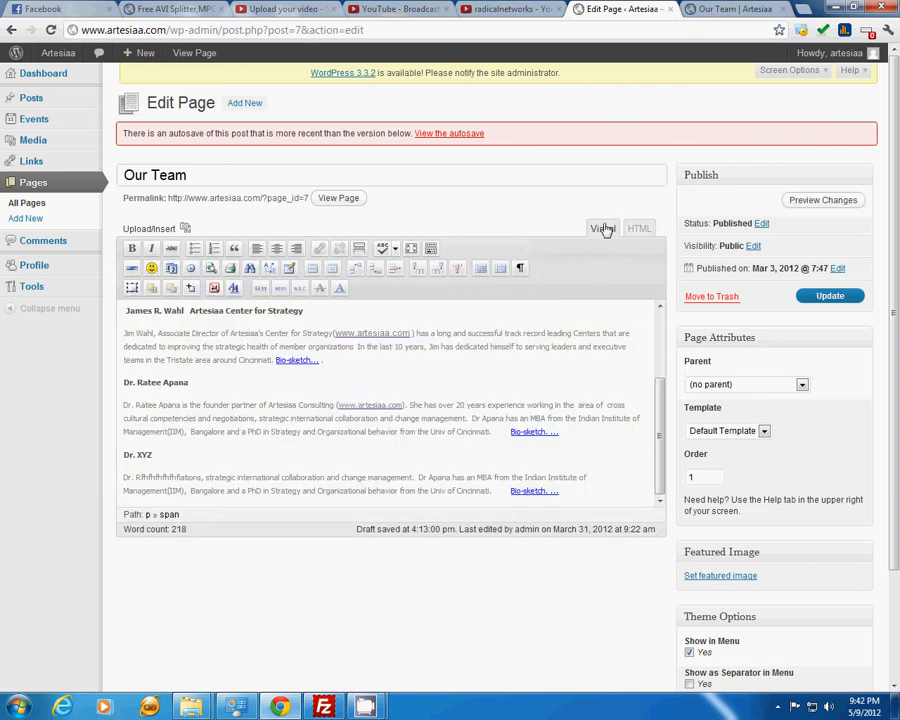
Select the "Dr. XYZ" entry's whole Bio-sketch link text, examine the URL in its link settings, and close them without changes
{"action": "left_click_drag", "start_coordinate": [557, 490], "coordinate": [516, 493]}
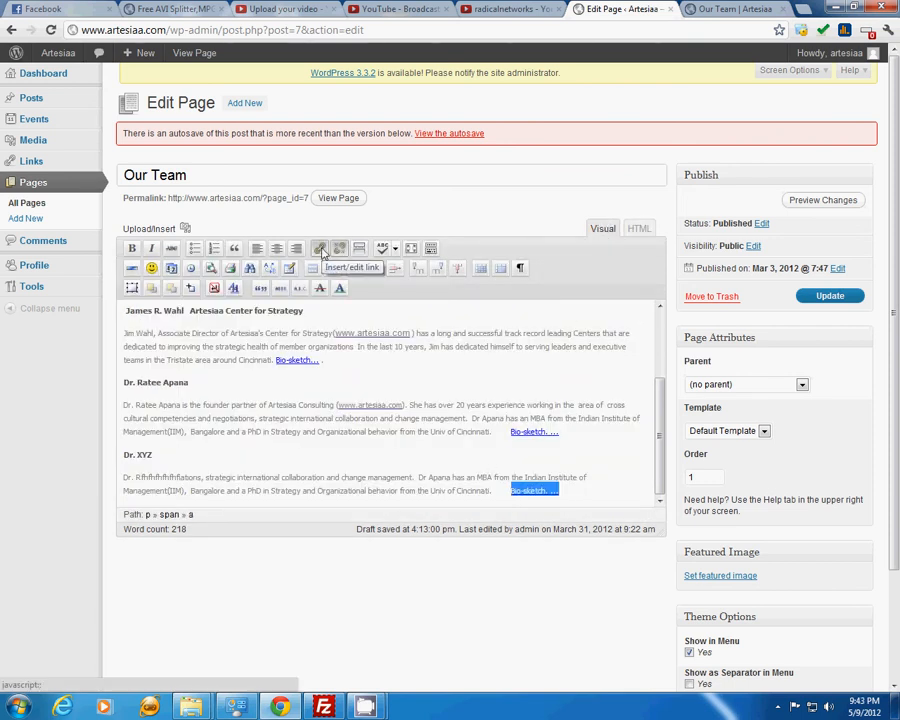
{"action": "left_click", "coordinate": [321, 250]}
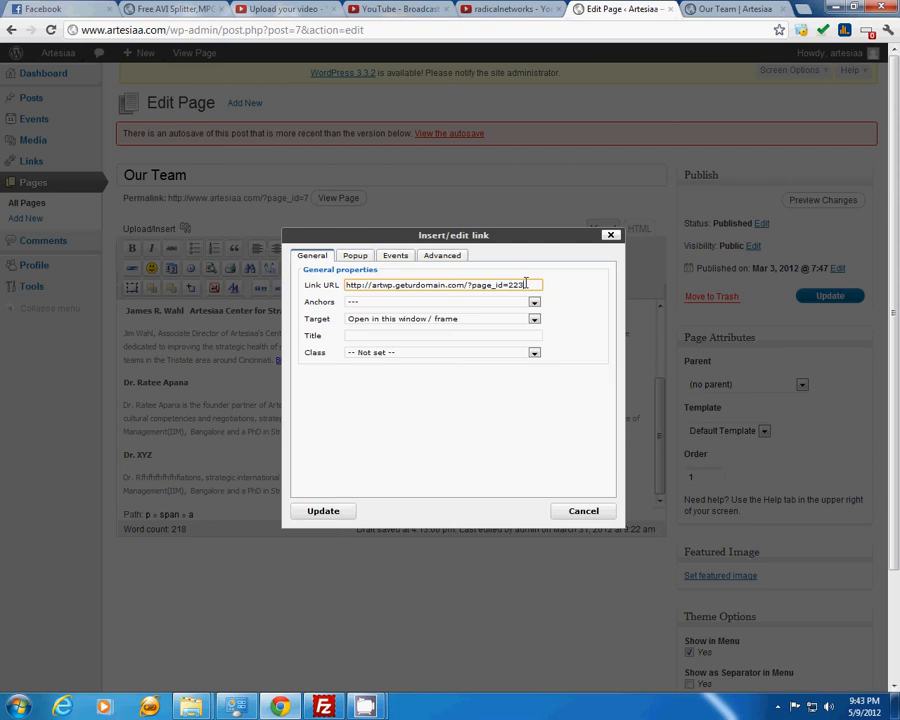
{"action": "left_click_drag", "start_coordinate": [526, 284], "coordinate": [329, 270]}
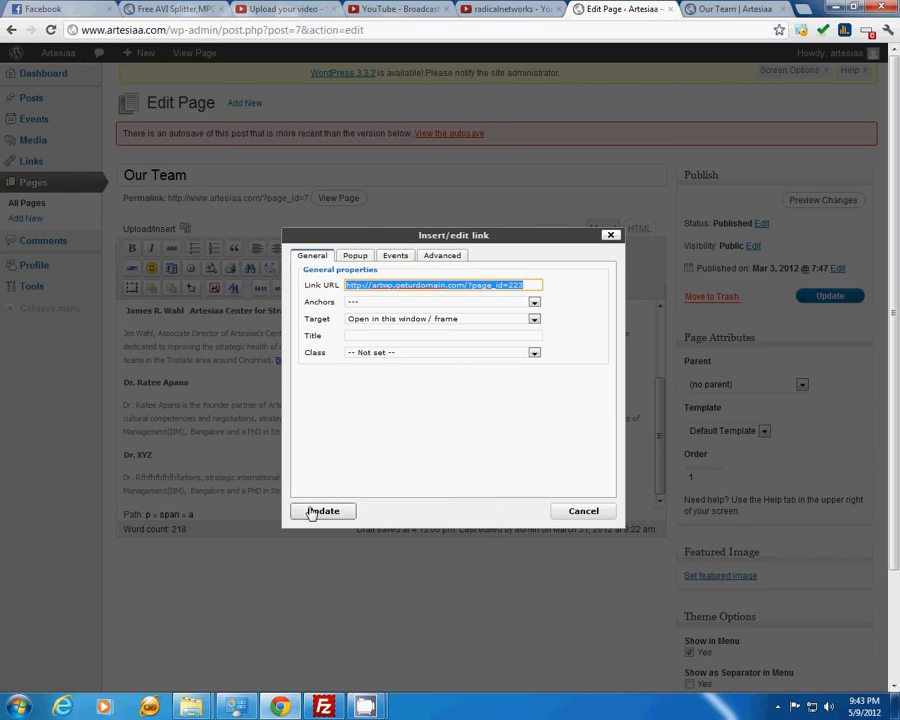
{"action": "left_click", "coordinate": [590, 513]}
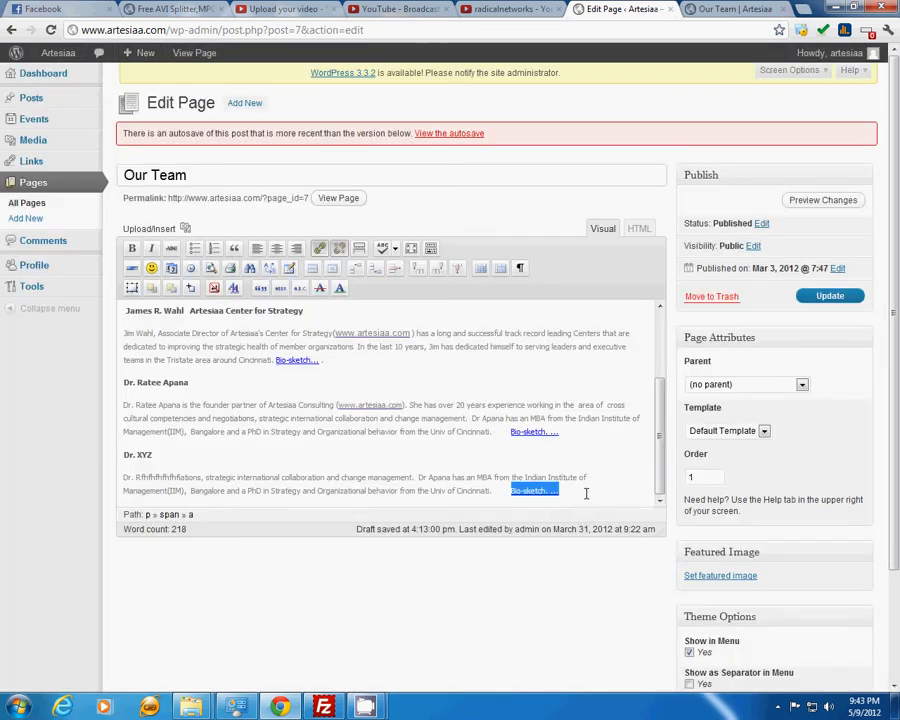
Review the complete "Dr. XYZ" heading and bio in the editor and compare it with the live Our Team page
{"action": "left_click", "coordinate": [582, 492]}
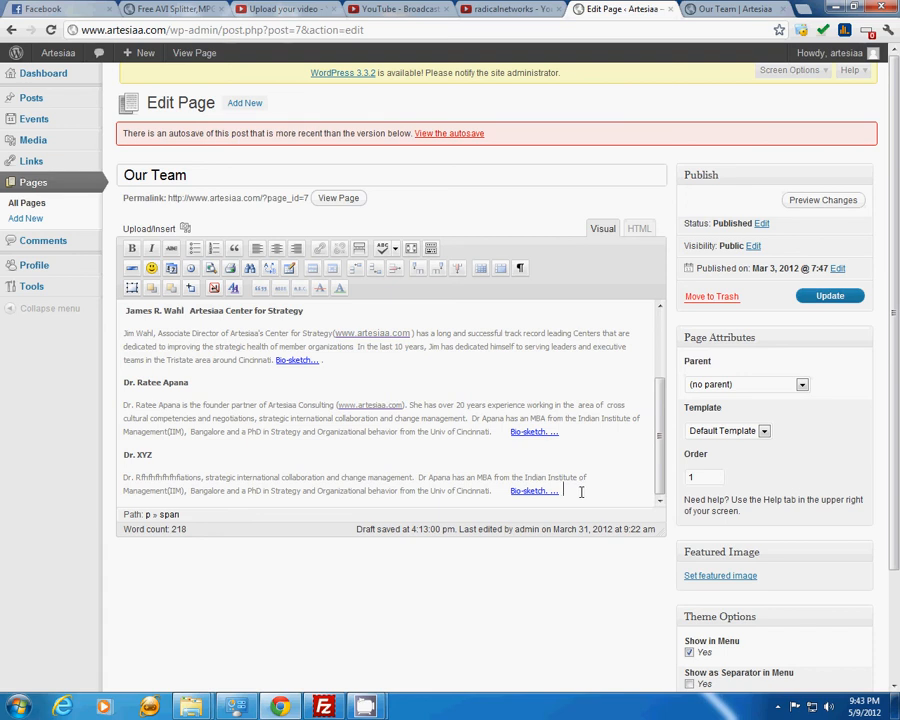
{"action": "left_click_drag", "start_coordinate": [577, 492], "coordinate": [121, 451]}
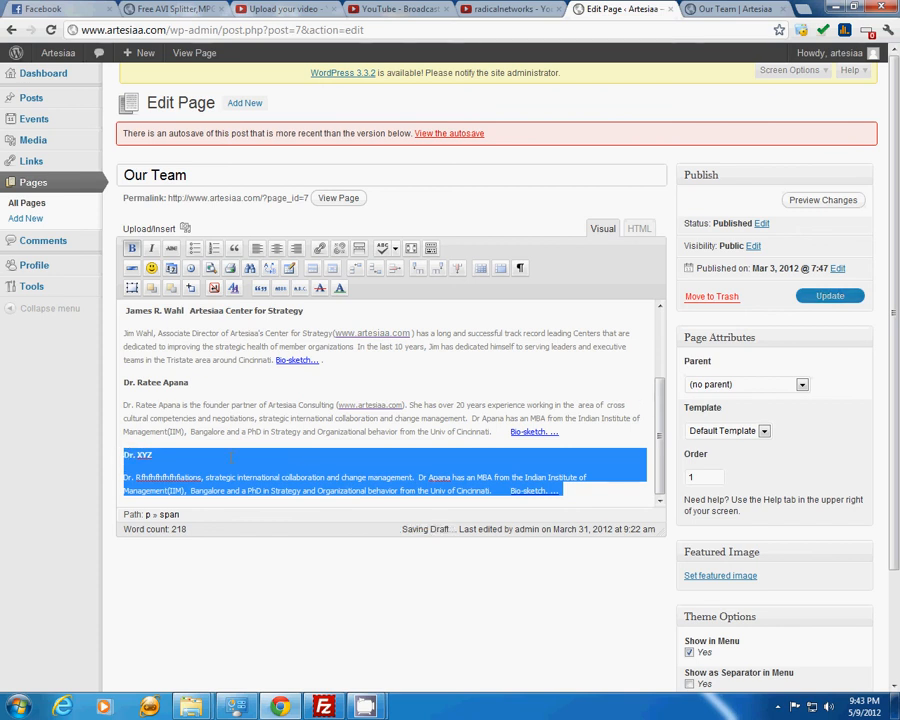
{"action": "left_click", "coordinate": [316, 477]}
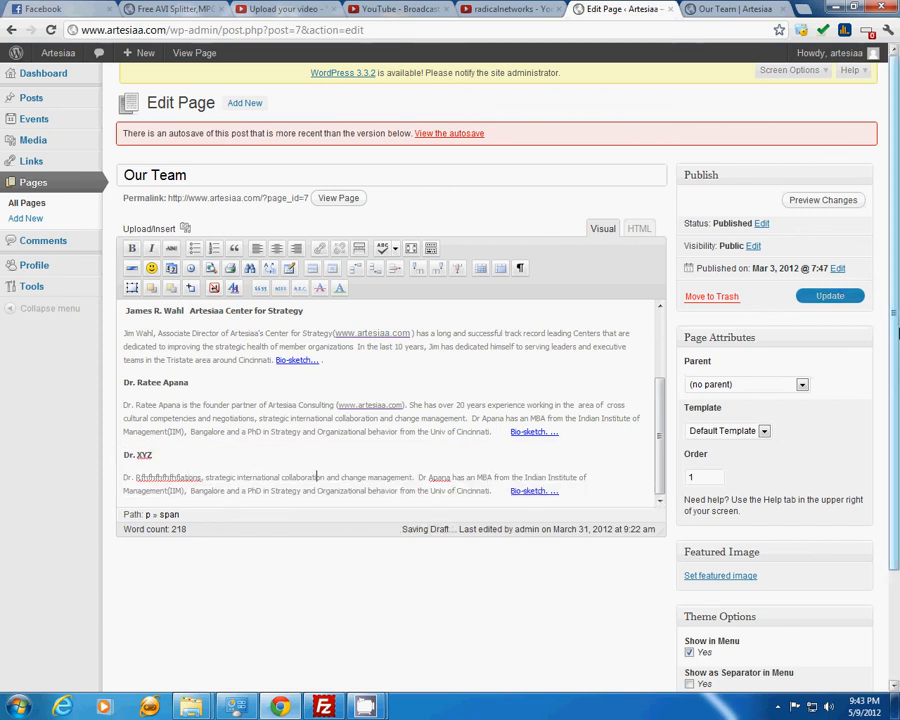
{"action": "left_click", "coordinate": [749, 7]}
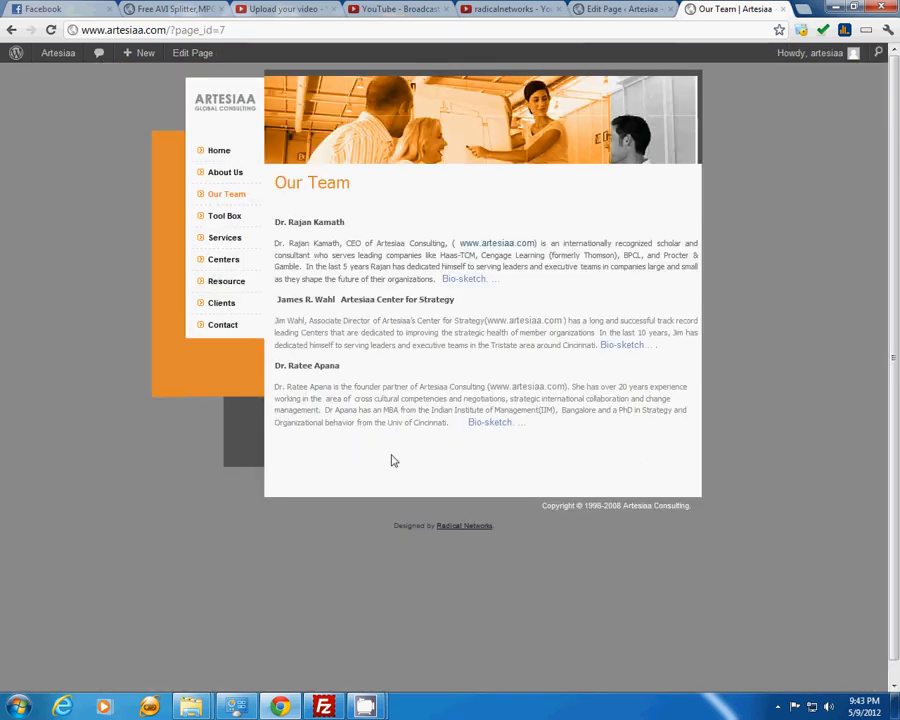
{"action": "left_click", "coordinate": [624, 8]}
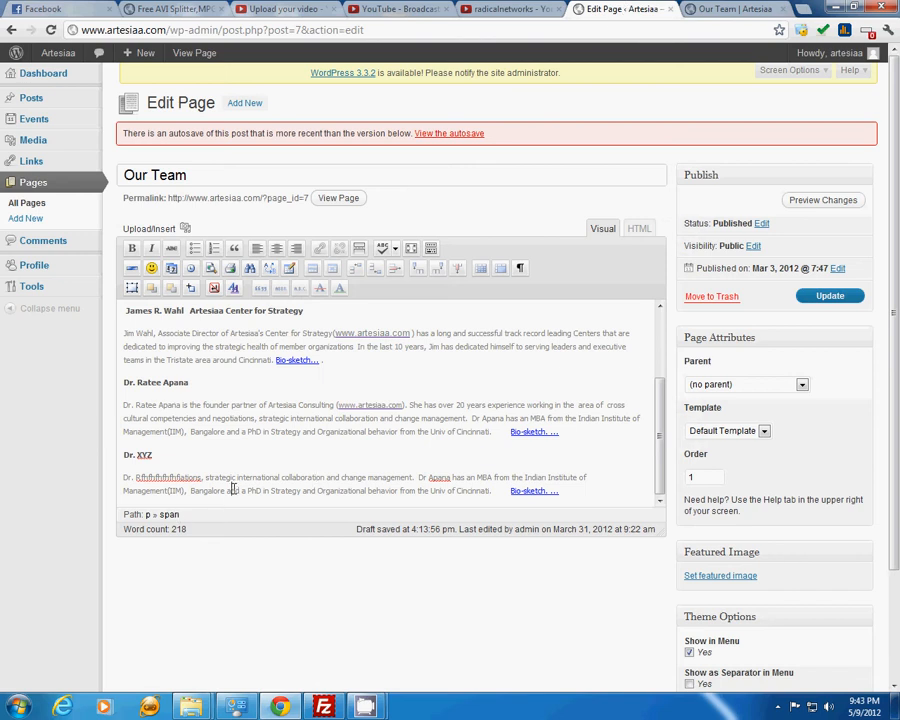
Update the Our Team page and reload its live version to check the "Dr. XYZ" entry
{"action": "left_click", "coordinate": [825, 297]}
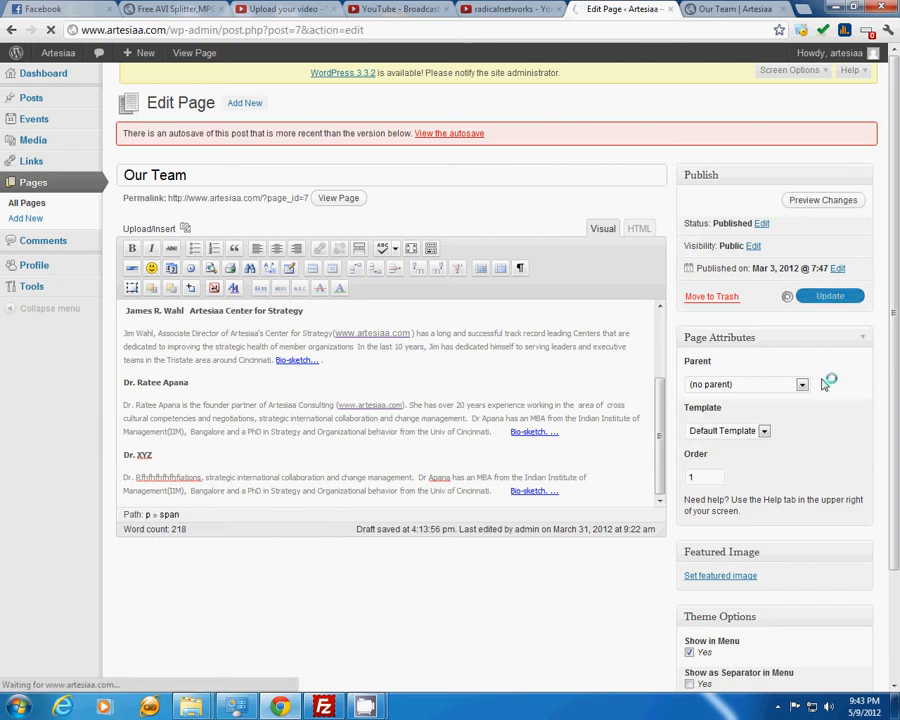
{"action": "left_click", "coordinate": [827, 298]}
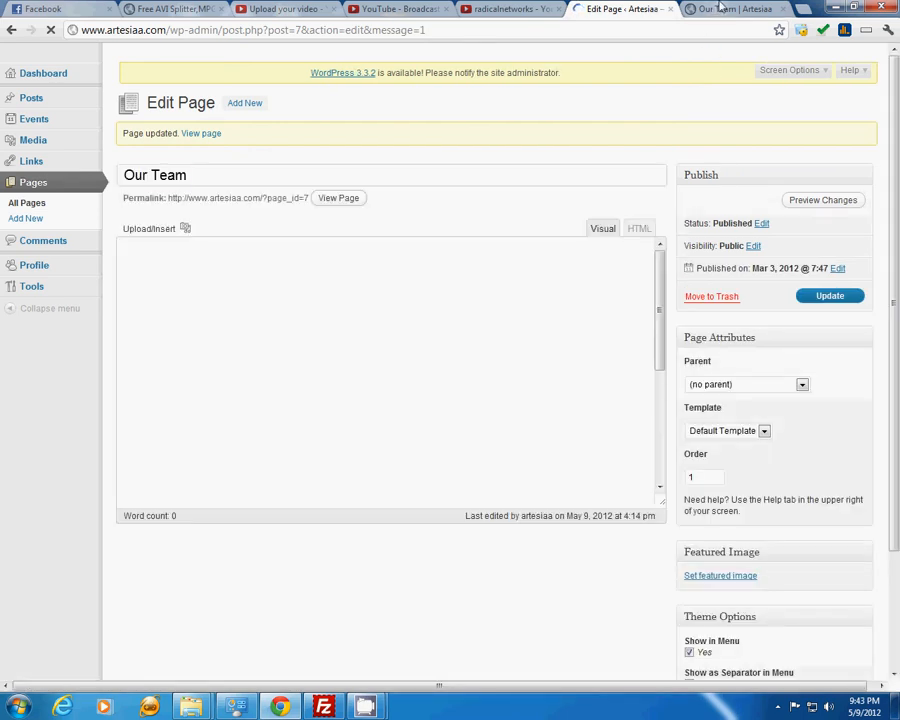
{"action": "left_click", "coordinate": [735, 9]}
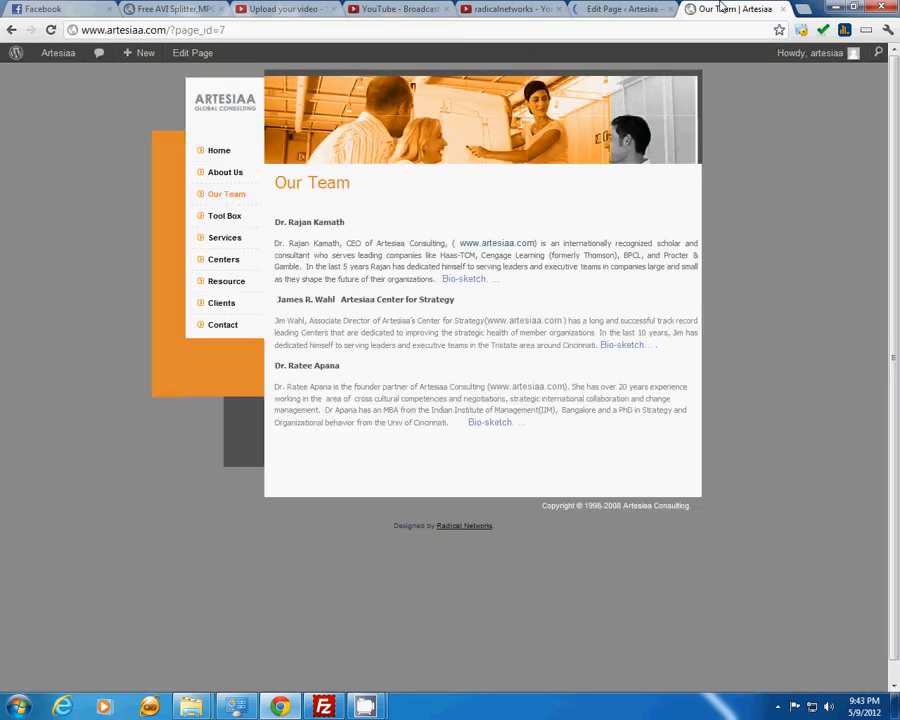
{"action": "left_click", "coordinate": [219, 197]}
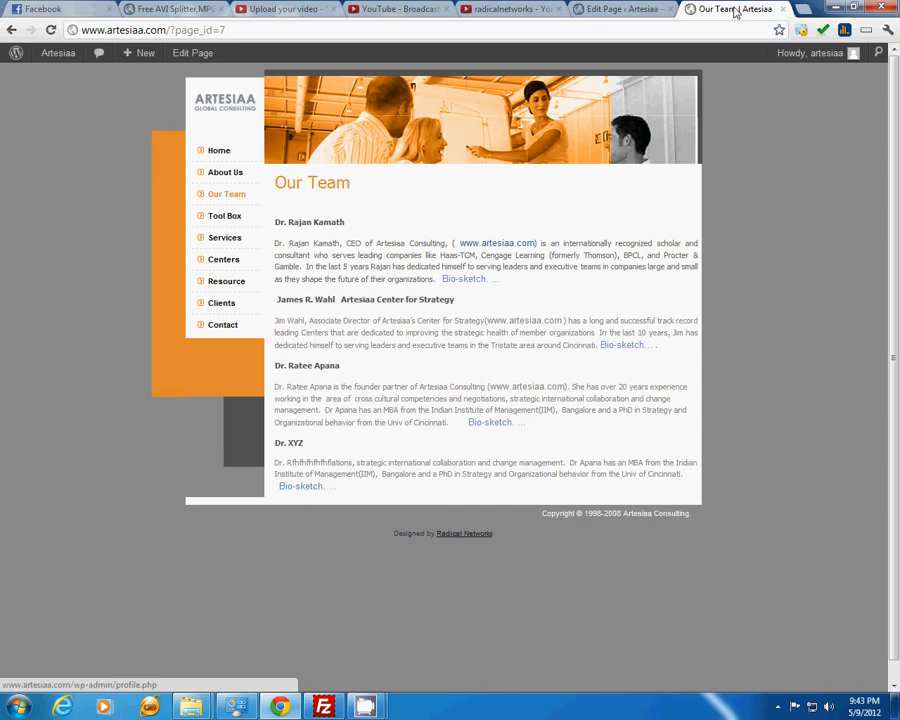
Delete the "Dr. XYZ" heading and its bio paragraph from the end of the Our Team page content
{"action": "left_click", "coordinate": [615, 8]}
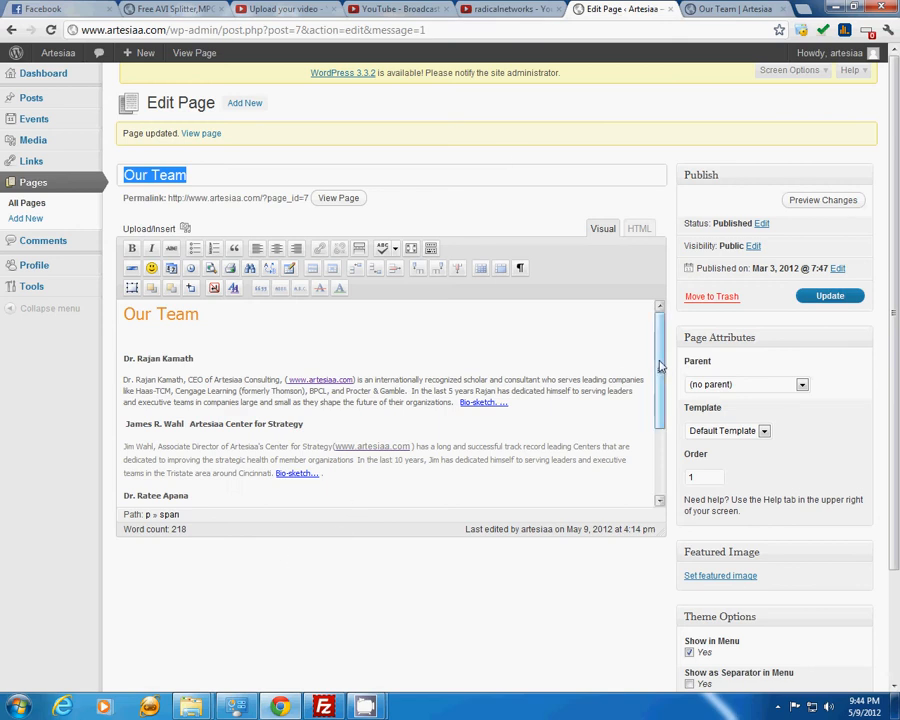
{"action": "scroll", "coordinate": [659, 366], "scroll_direction": "down", "scroll_amount": 3}
{"action": "left_click_drag", "start_coordinate": [578, 490], "coordinate": [84, 466]}
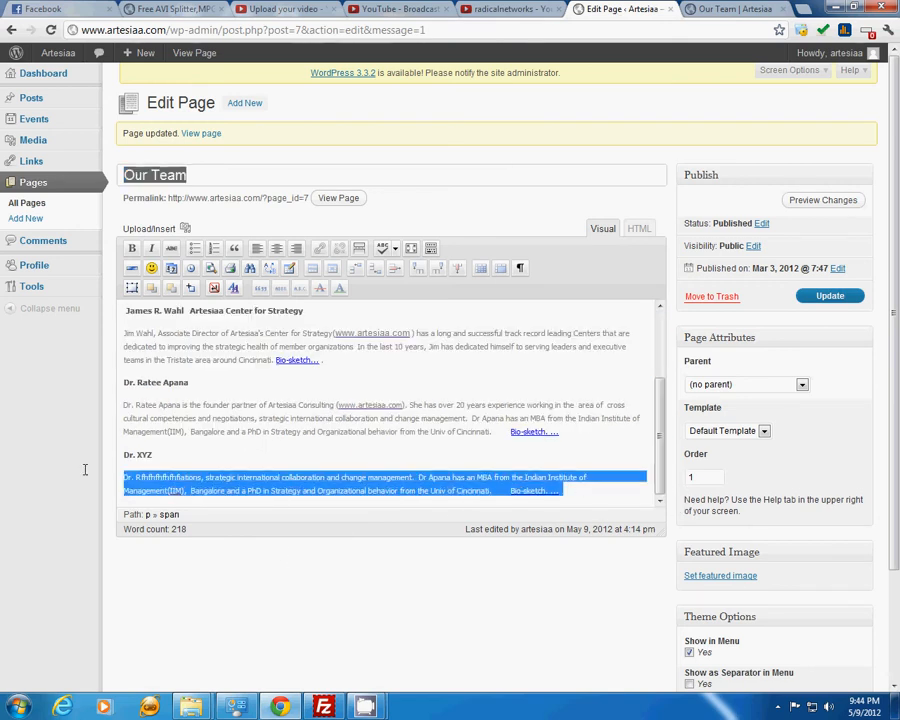
{"action": "key", "text": "Delete"}
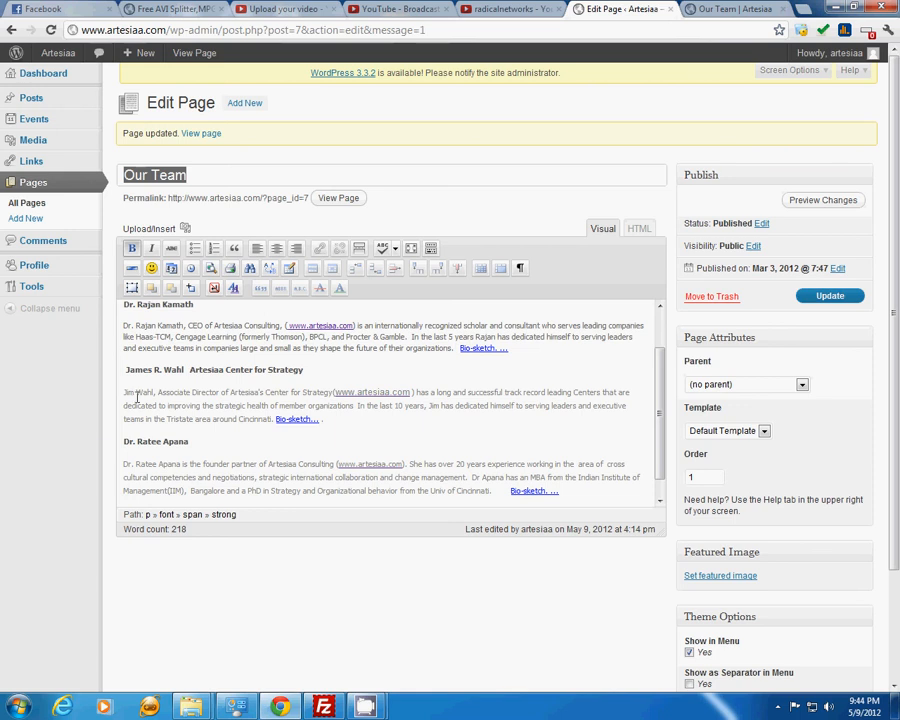
Save the Our Team page without the "Dr. XYZ" entry, reload the live page to check it, and return to the editor
{"action": "left_click", "coordinate": [825, 296]}
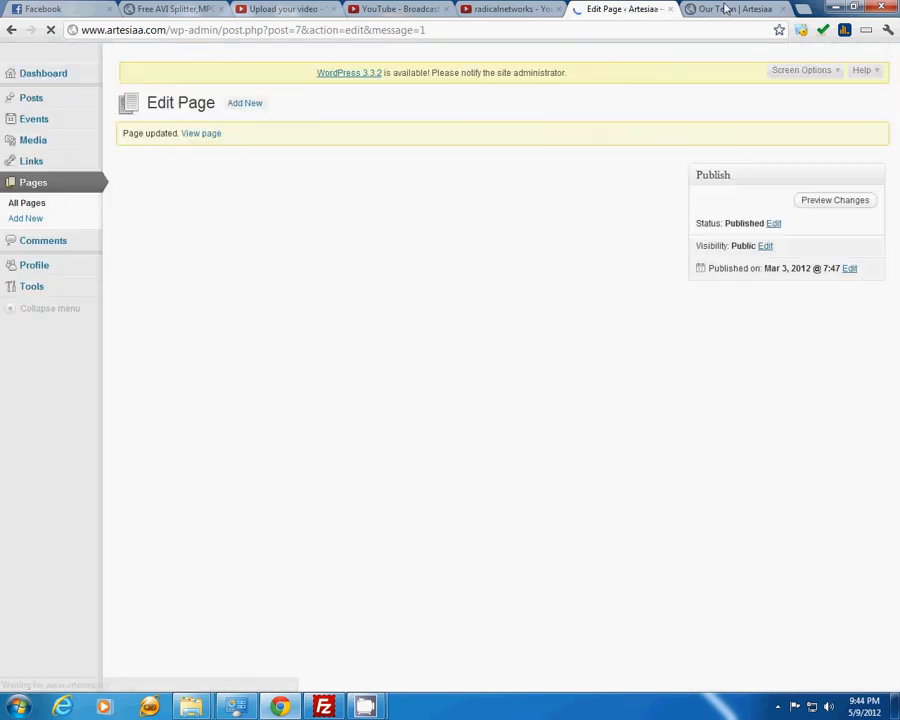
{"action": "left_click", "coordinate": [724, 6]}
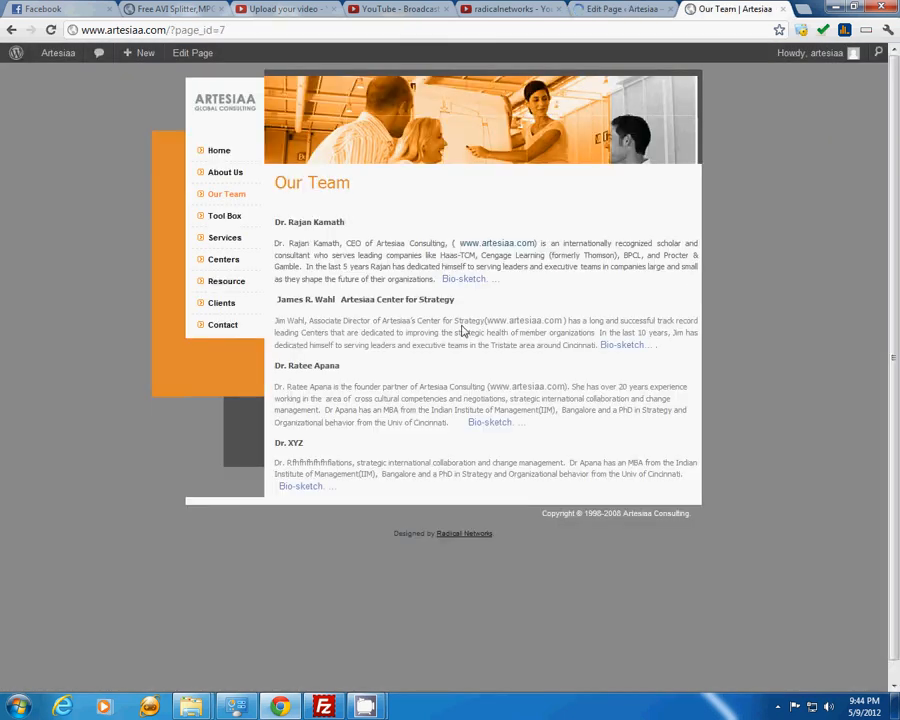
{"action": "left_click", "coordinate": [226, 197]}
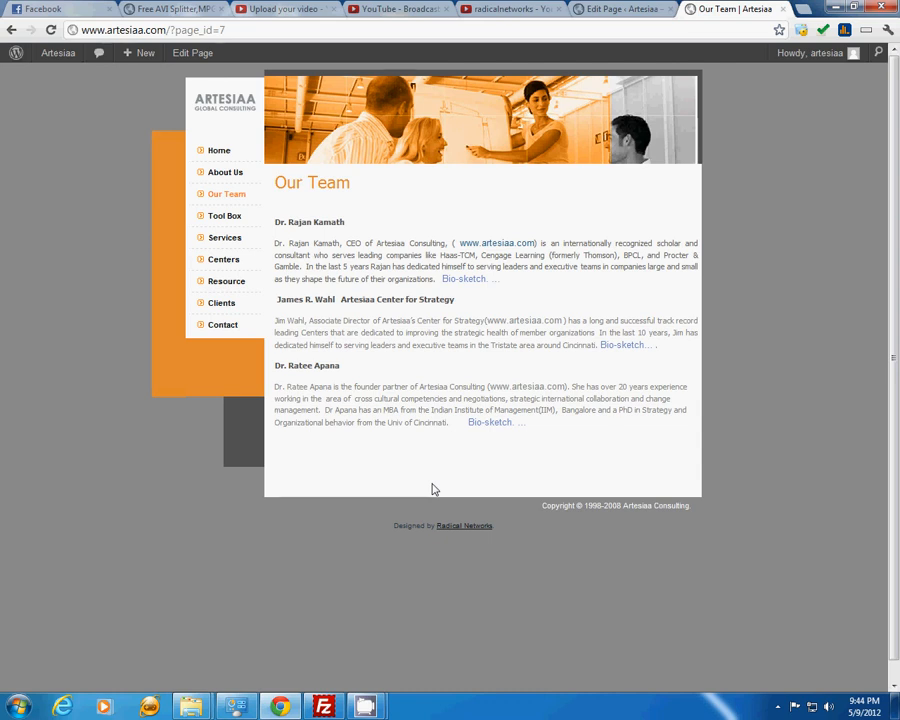
{"action": "left_click", "coordinate": [620, 9]}
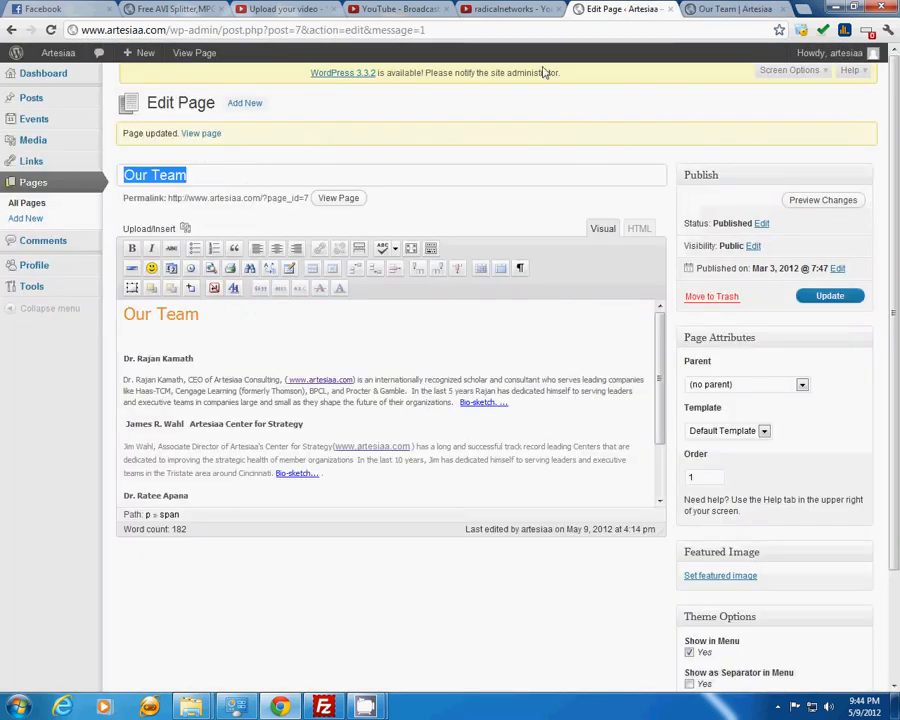
Open the Services page for editing from the list of all pages
{"action": "left_click", "coordinate": [37, 205]}
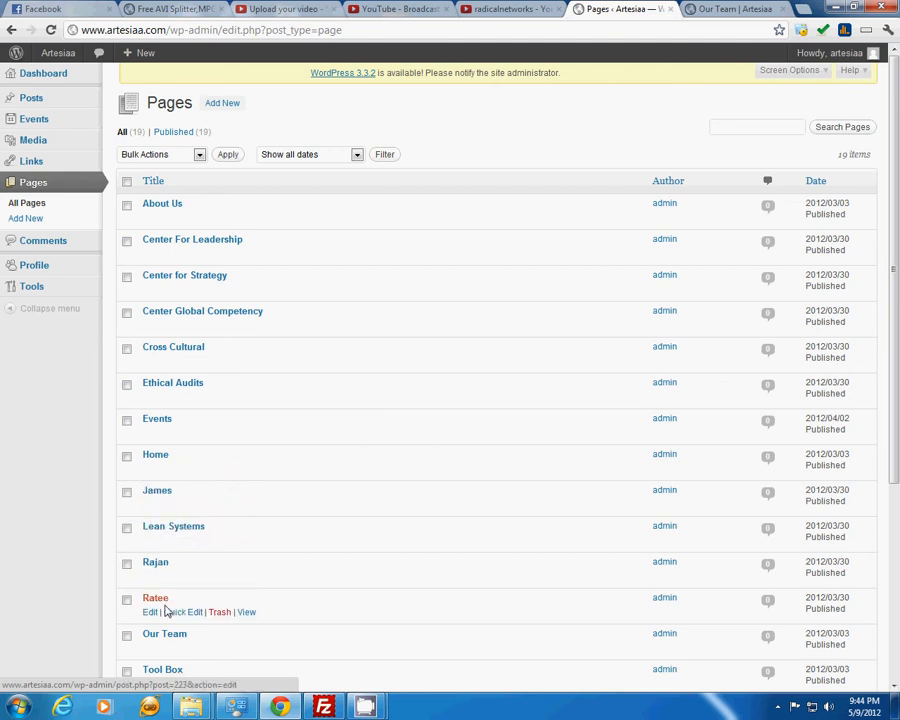
{"action": "scroll", "coordinate": [180, 566], "scroll_direction": "down", "scroll_amount": 3}
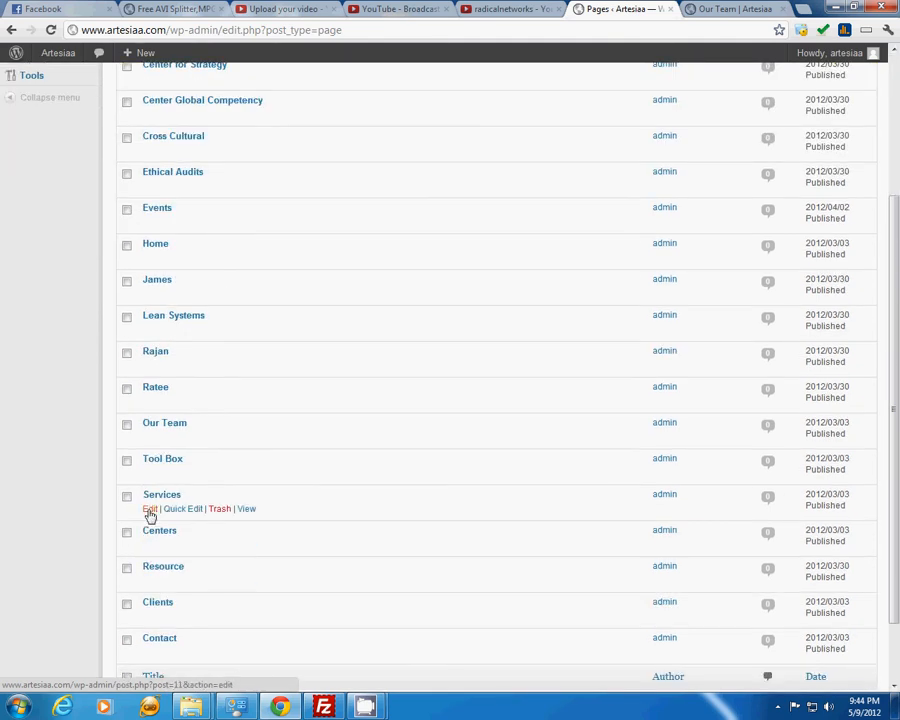
{"action": "left_click", "coordinate": [149, 510]}
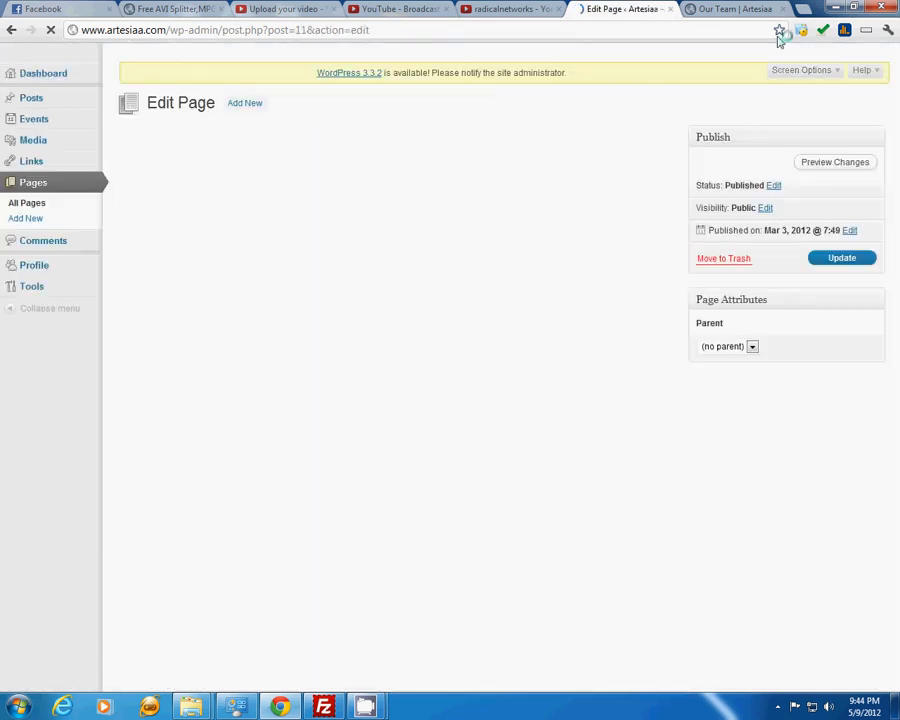
View the live Services page and compare its sections with the content in the page editor, down to Ethics and Ethical Audits
{"action": "left_click", "coordinate": [718, 9]}
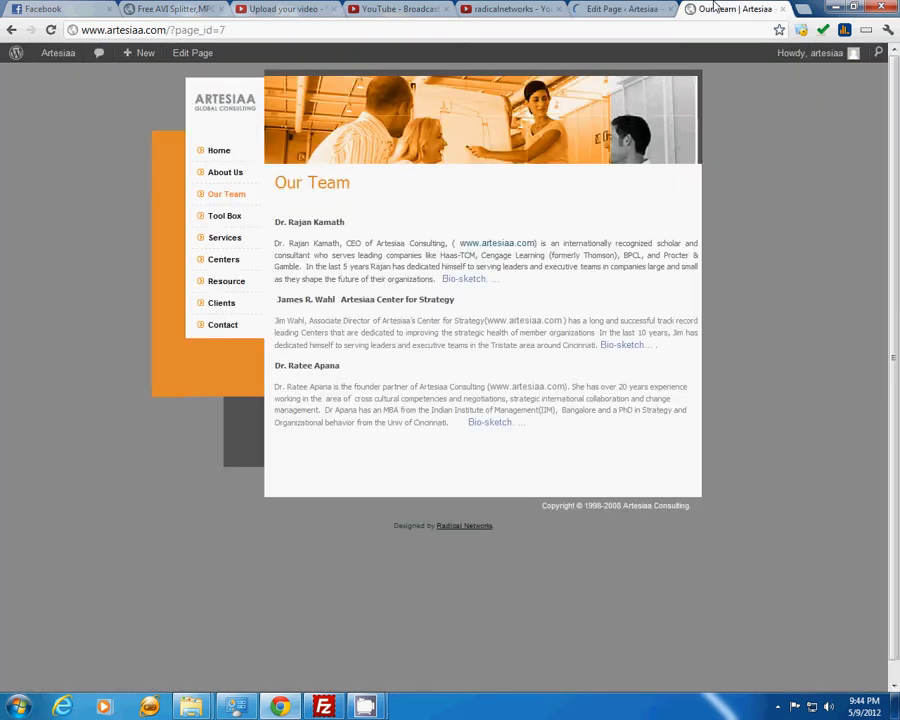
{"action": "left_click", "coordinate": [224, 238]}
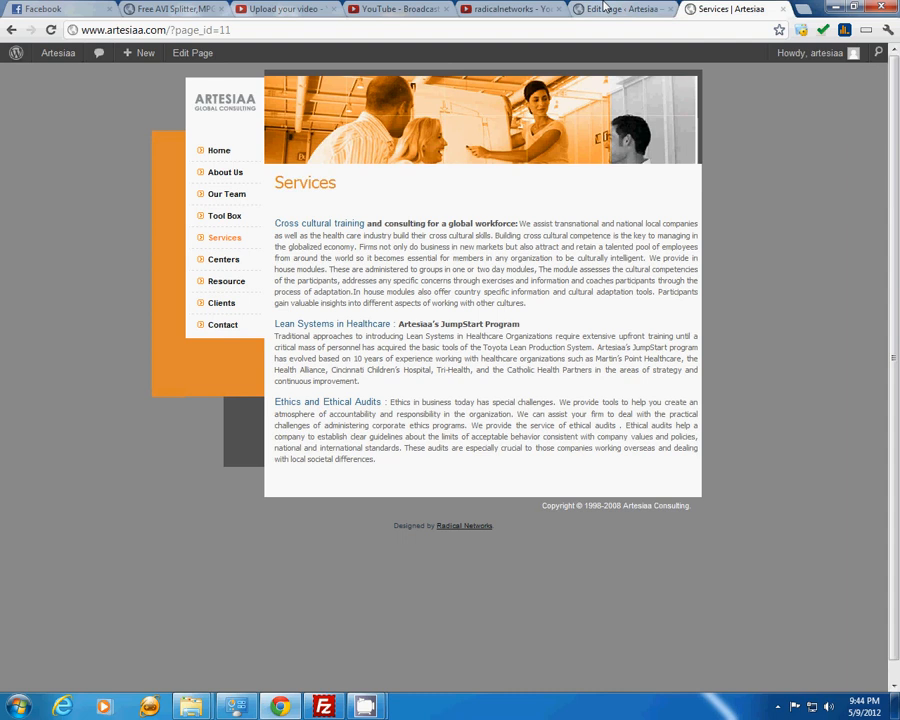
{"action": "left_click", "coordinate": [604, 7]}
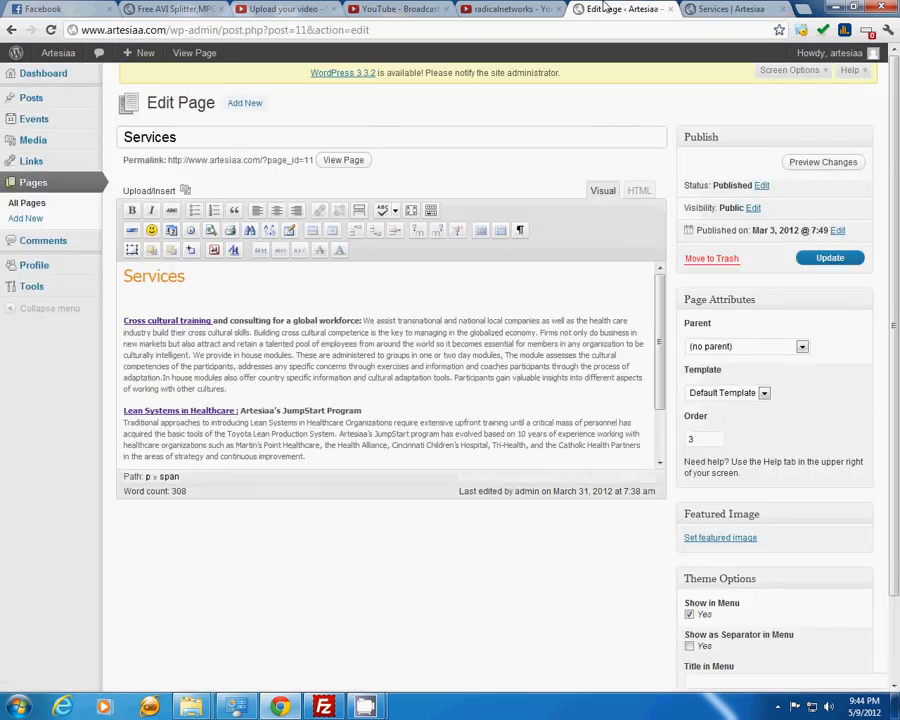
{"action": "scroll", "coordinate": [660, 303], "scroll_direction": "down", "scroll_amount": 2}
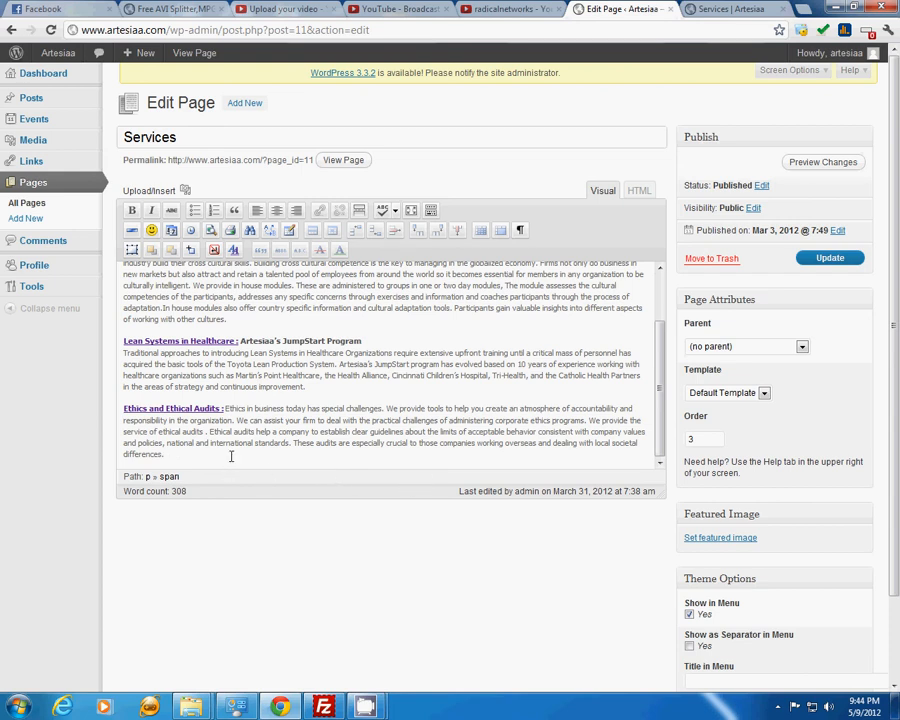
Examine the Ethics and Ethical Audits paragraph and the Services page's HTML source, ending in the visual editor
{"action": "type", "text": "kkjl"}
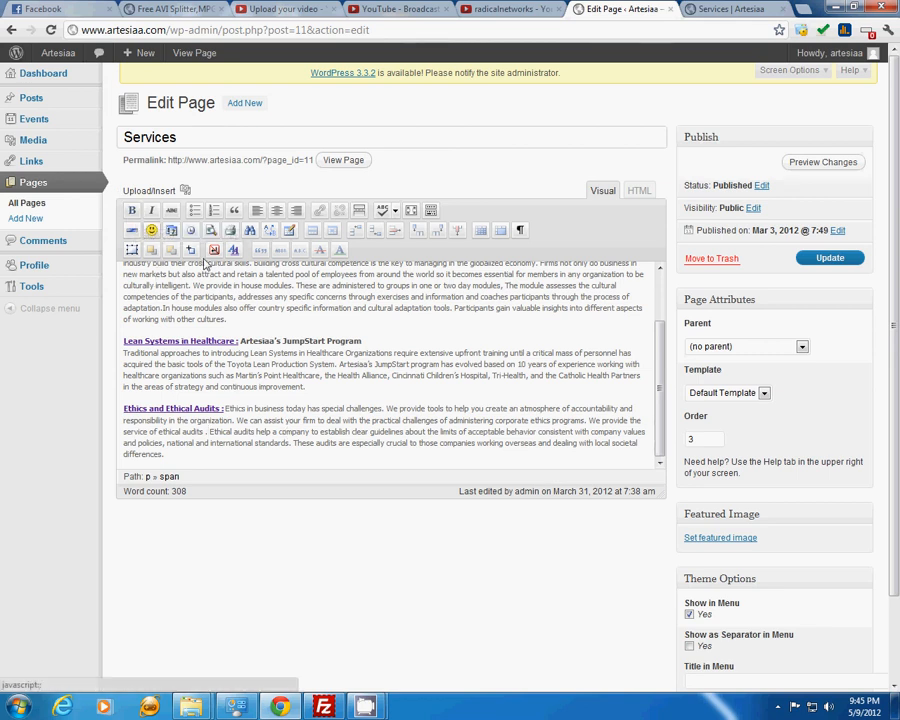
{"action": "left_click_drag", "start_coordinate": [399, 434], "coordinate": [327, 421]}
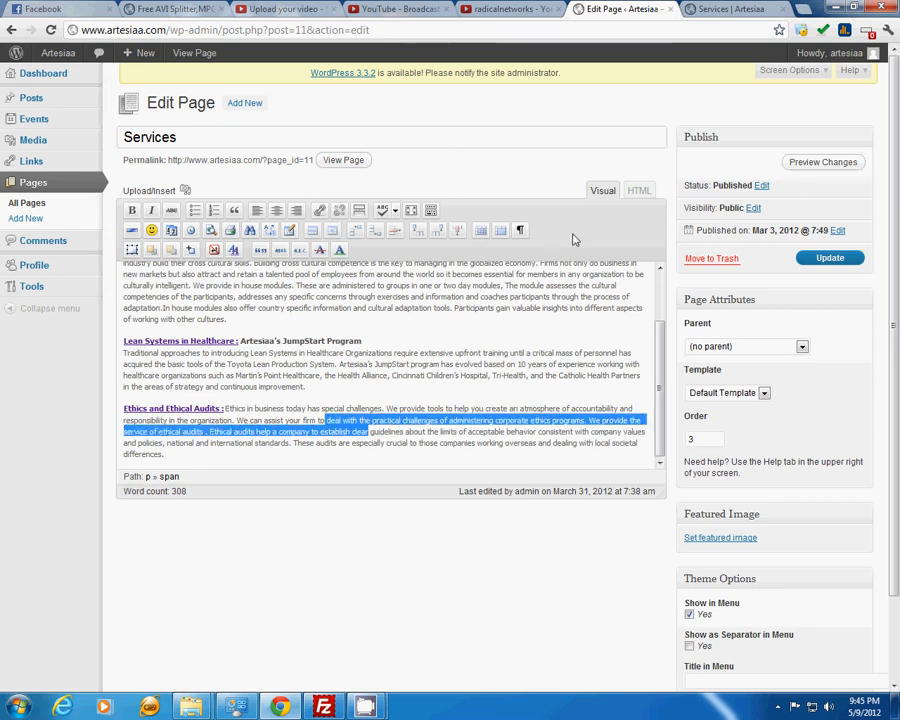
{"action": "left_click", "coordinate": [639, 192]}
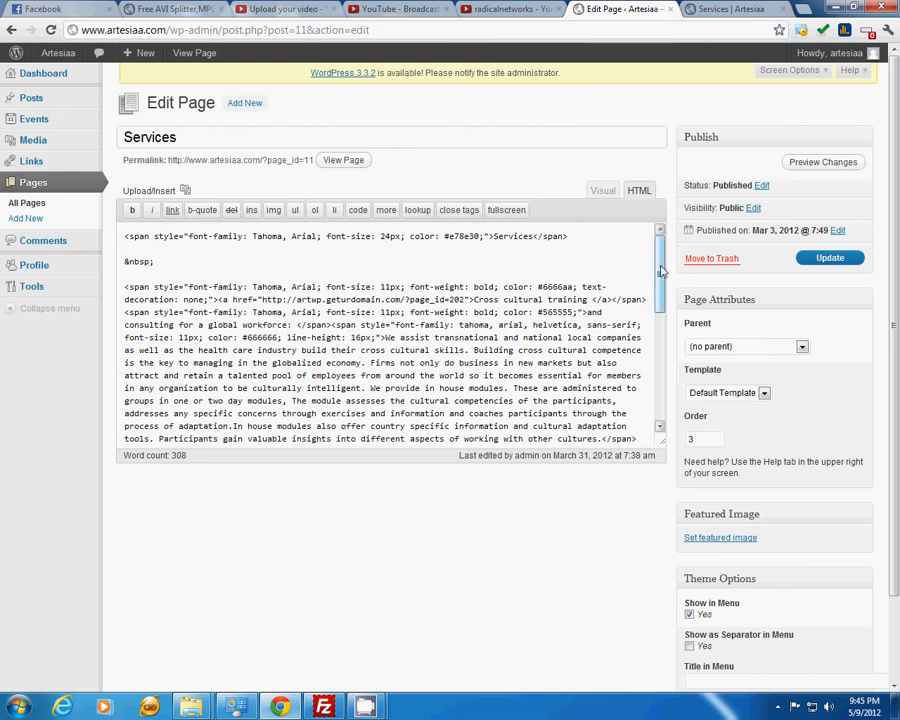
{"action": "left_click_drag", "start_coordinate": [657, 297], "coordinate": [666, 254]}
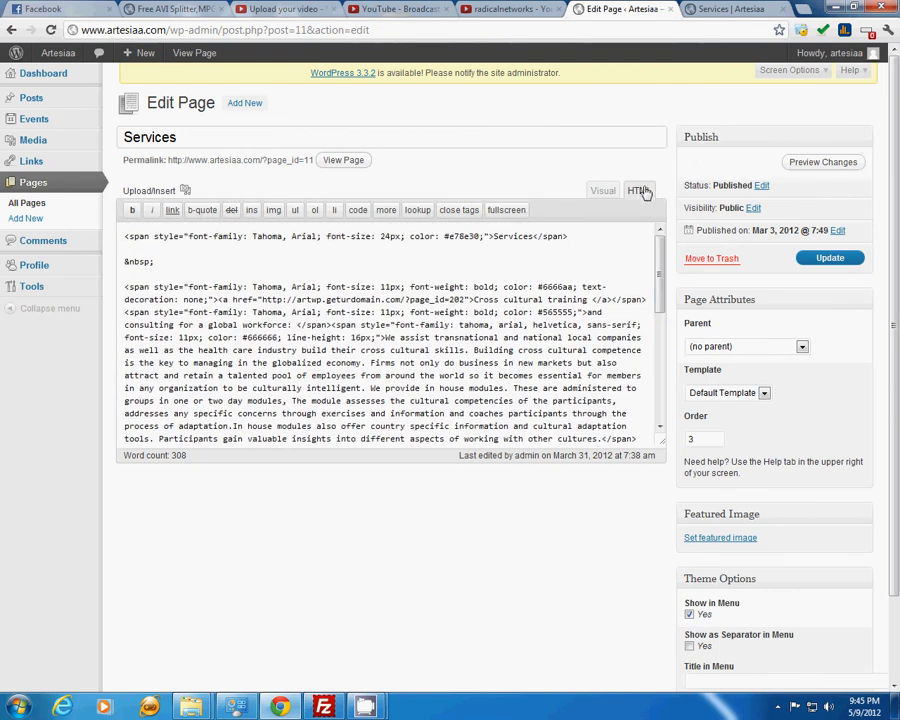
{"action": "left_click", "coordinate": [600, 190]}
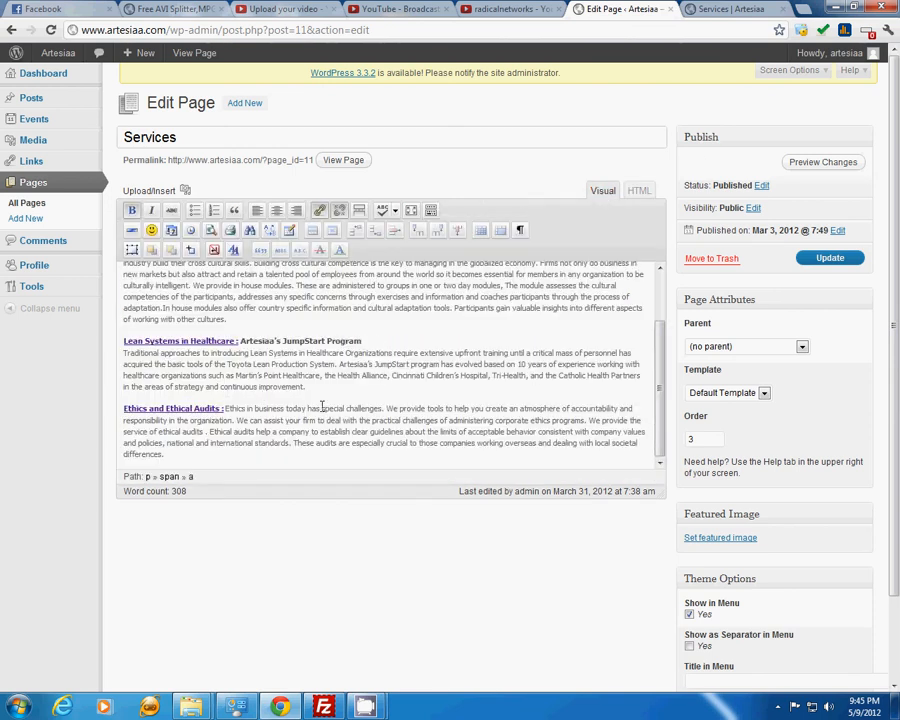
Review the Services page's content from its heading and its HTML source down to Ethics and Ethical Audits, ending in the visual editor
{"action": "left_click_drag", "start_coordinate": [655, 383], "coordinate": [664, 281]}
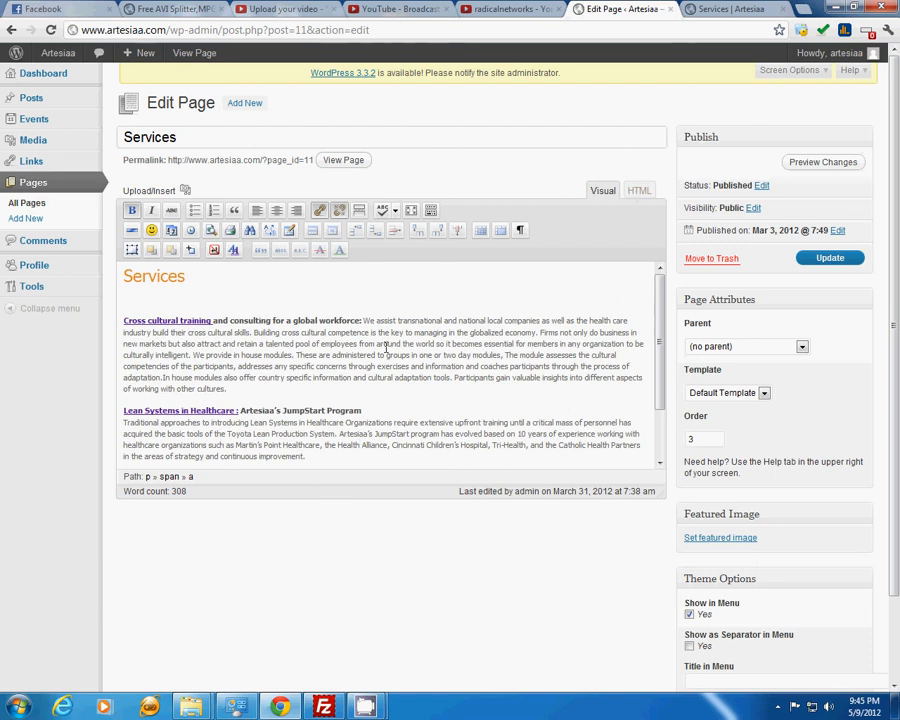
{"action": "left_click", "coordinate": [639, 190]}
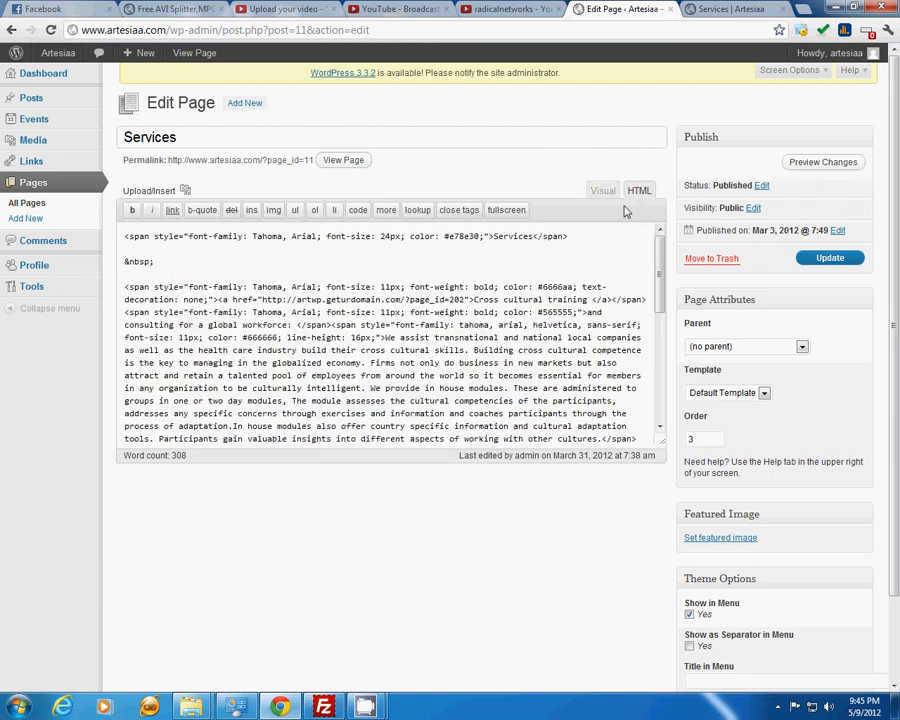
{"action": "scroll", "coordinate": [369, 325], "scroll_direction": "down", "scroll_amount": 10}
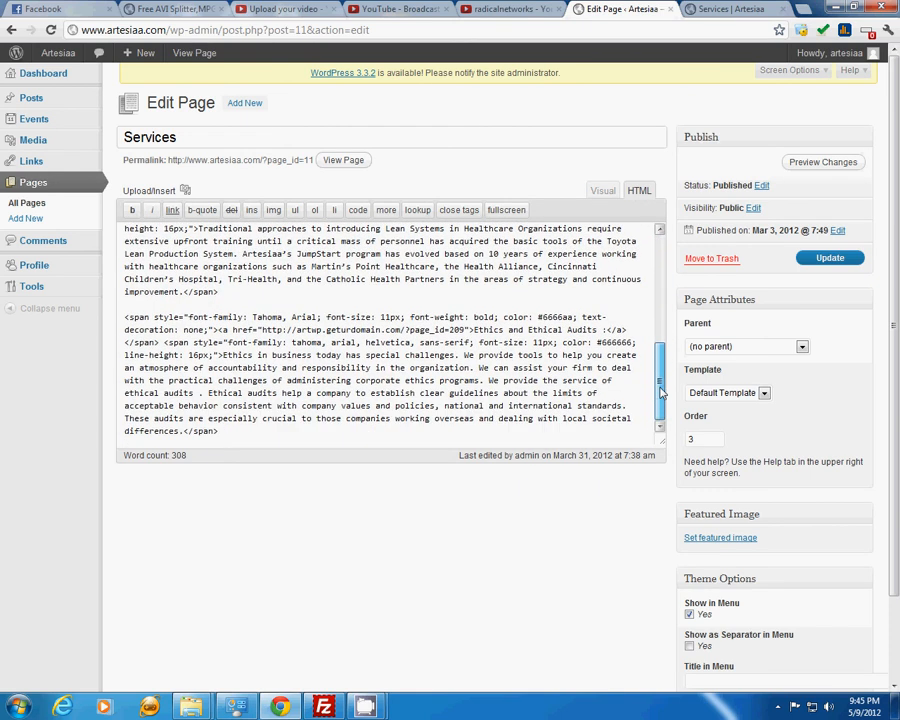
{"action": "left_click", "coordinate": [600, 190]}
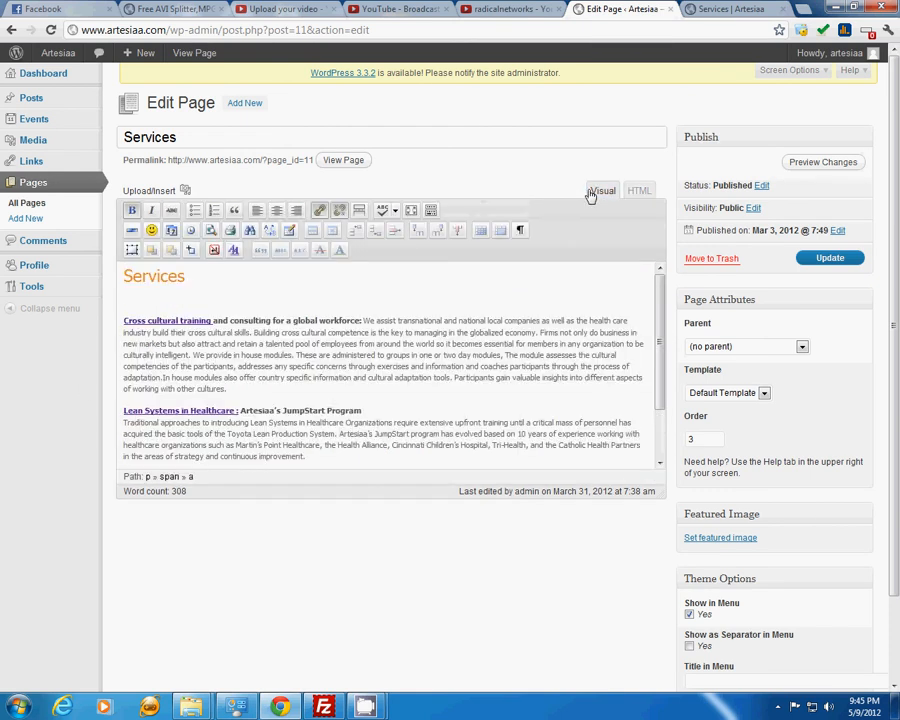
{"action": "left_click", "coordinate": [455, 381]}
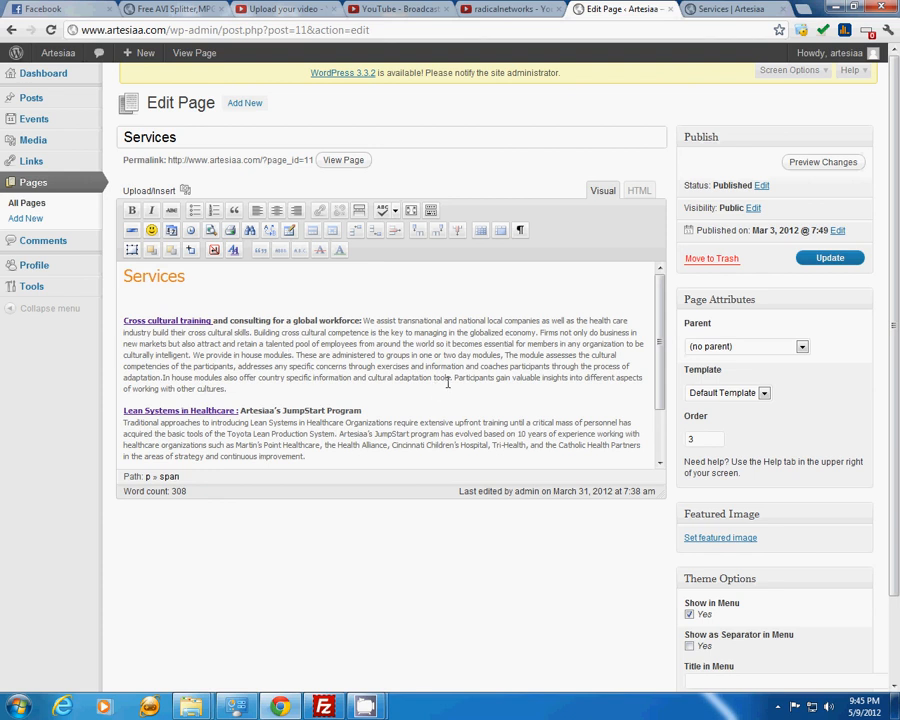
Open the Contact page for editing from the list of all pages
{"action": "left_click", "coordinate": [22, 203]}
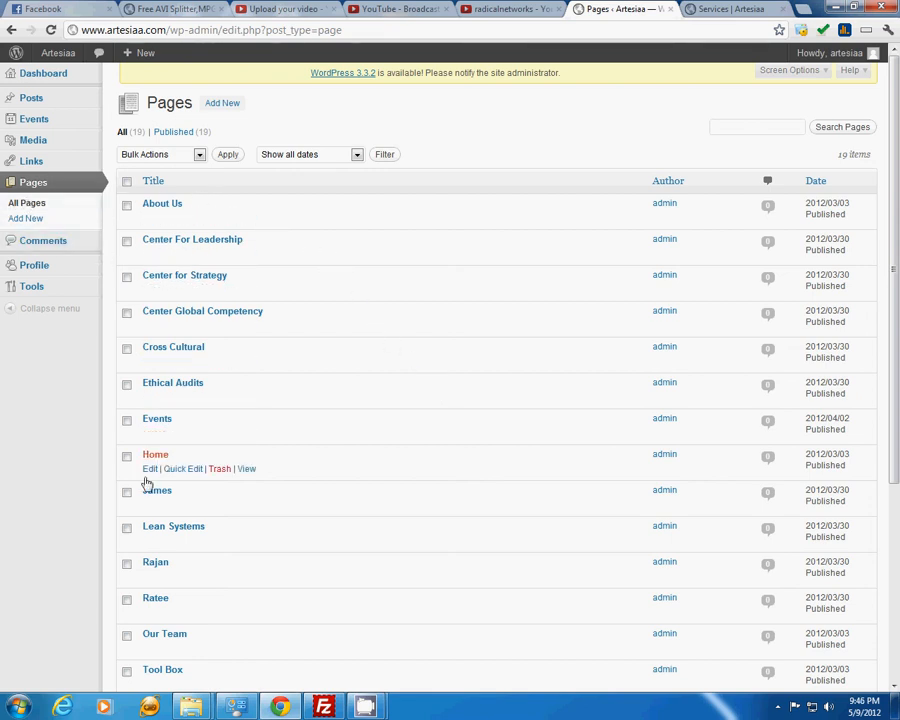
{"action": "scroll", "coordinate": [147, 485], "scroll_direction": "down", "scroll_amount": 3}
{"action": "left_click", "coordinate": [150, 569]}
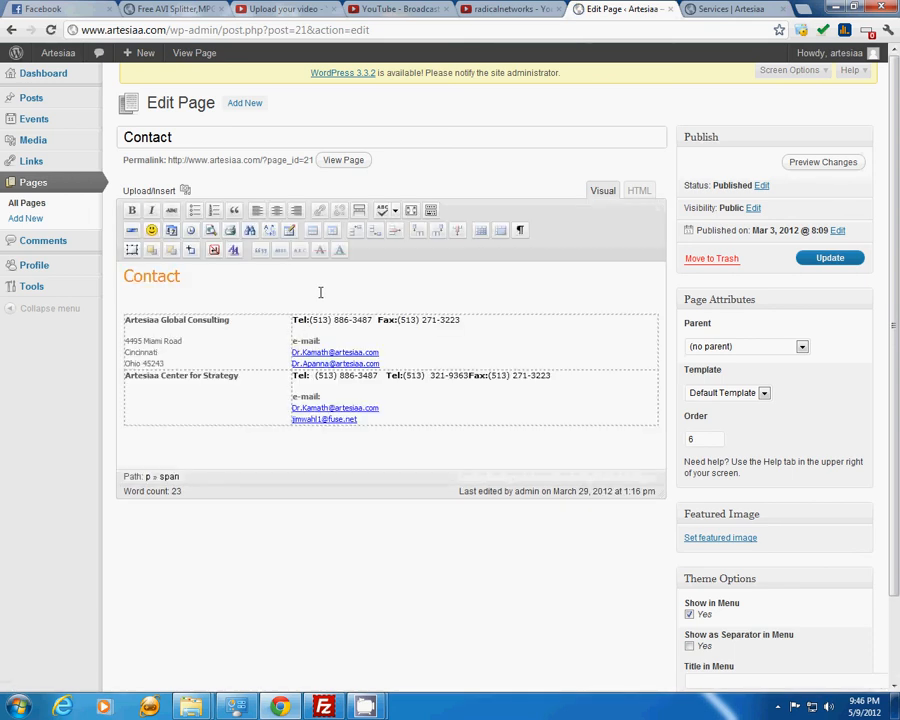
View the live Contact page and compare its contact details with the table in the page editor
{"action": "left_click", "coordinate": [341, 343]}
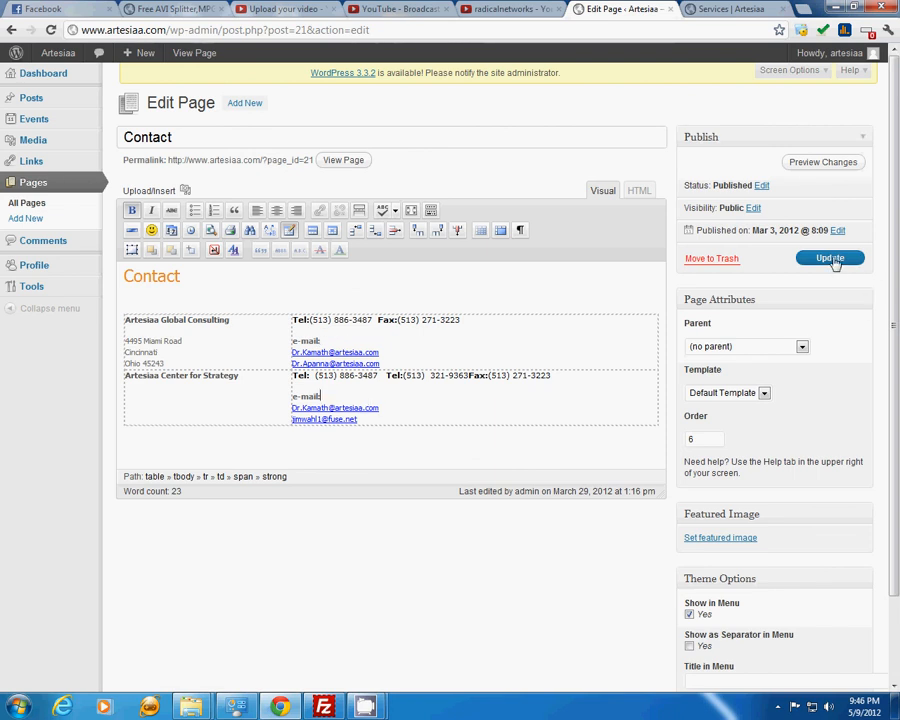
{"action": "left_click", "coordinate": [727, 9]}
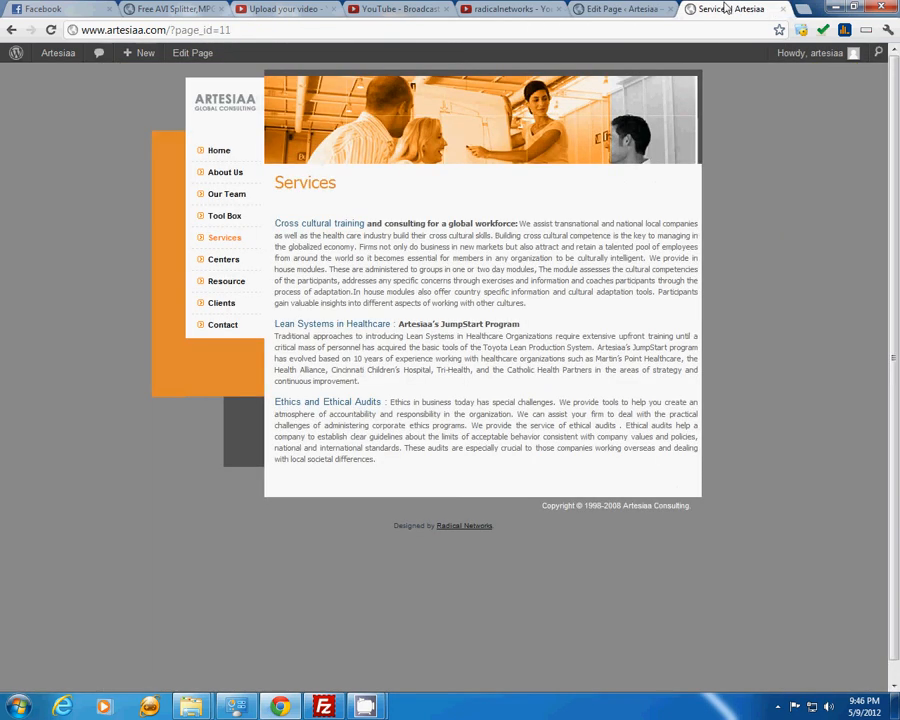
{"action": "left_click", "coordinate": [221, 325]}
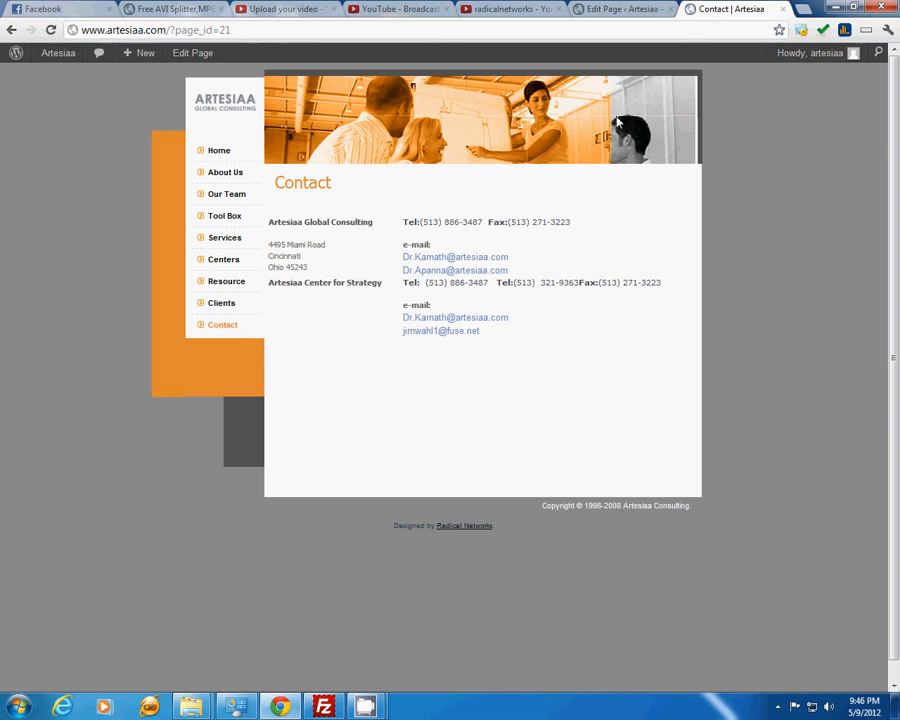
{"action": "left_click", "coordinate": [627, 8]}
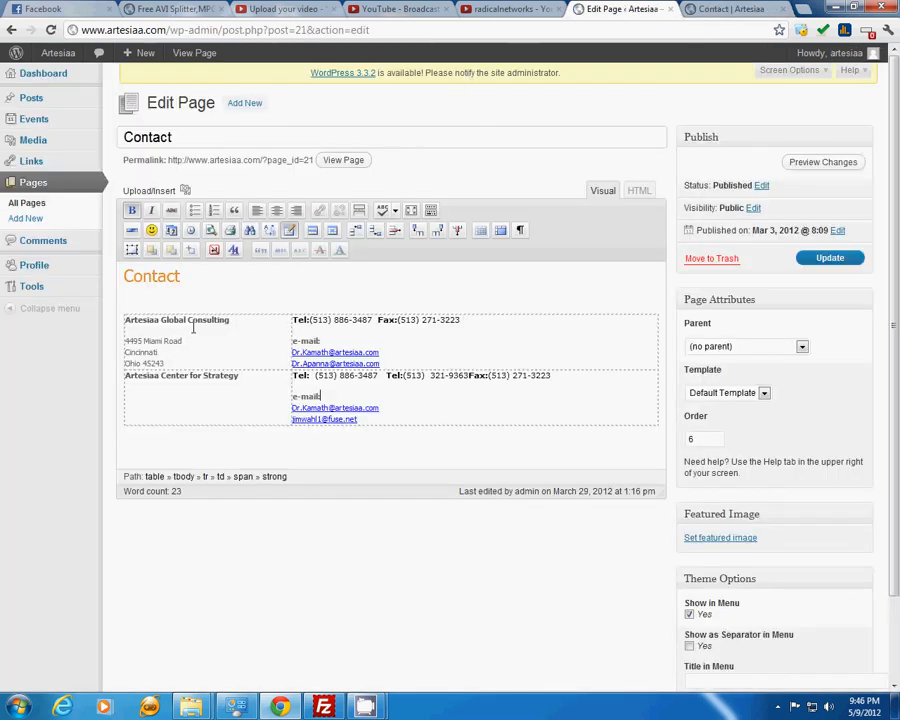
{"action": "left_click", "coordinate": [212, 290]}
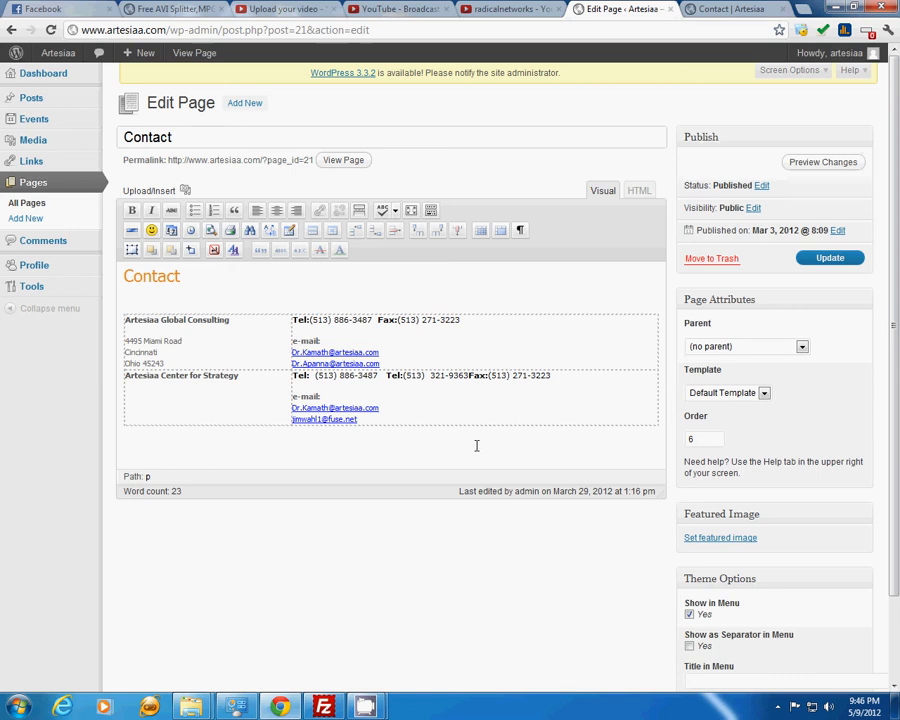
{"action": "key", "text": "ctrl+Tab"}
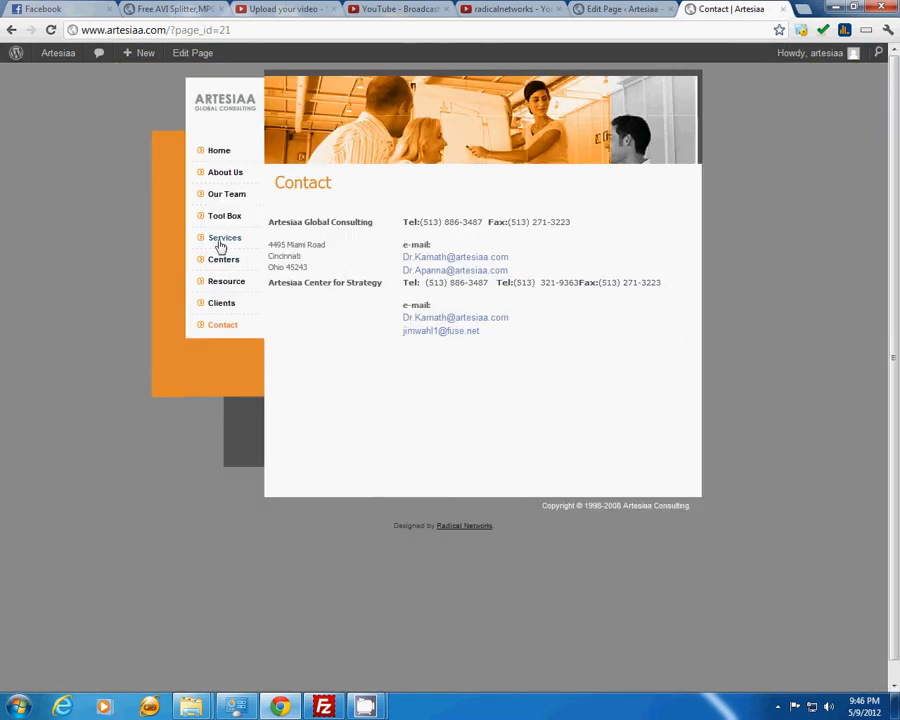
{"action": "left_click", "coordinate": [625, 8]}
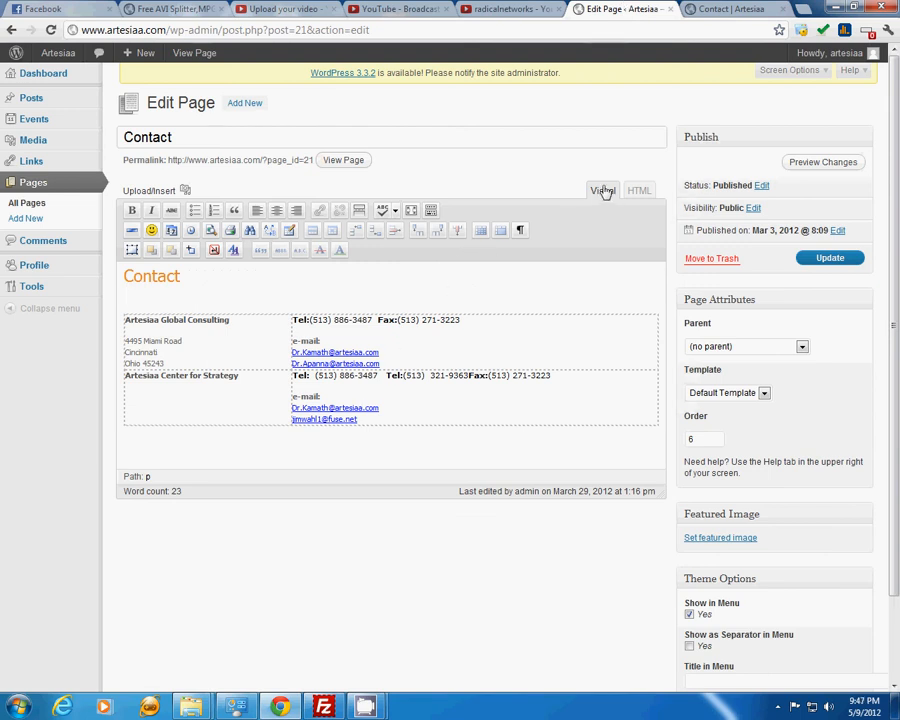
Examine the Contact page's HTML source, highlighting the span style tag before the Artesiaa Global Consulting address
{"action": "left_click", "coordinate": [640, 191]}
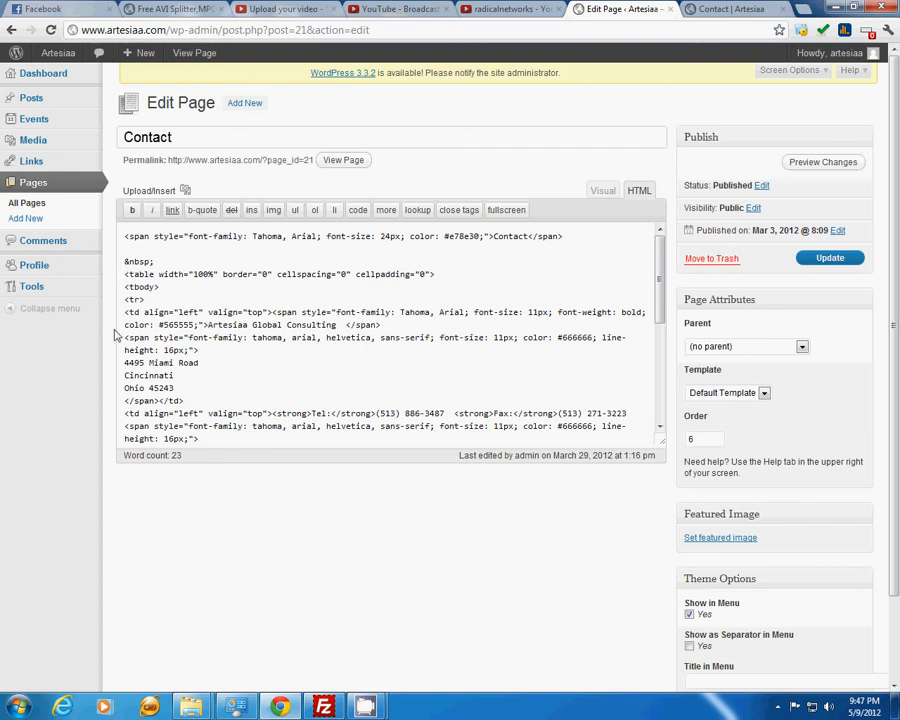
{"action": "left_click_drag", "start_coordinate": [124, 337], "coordinate": [212, 351]}
{"action": "left_click", "coordinate": [154, 335]}
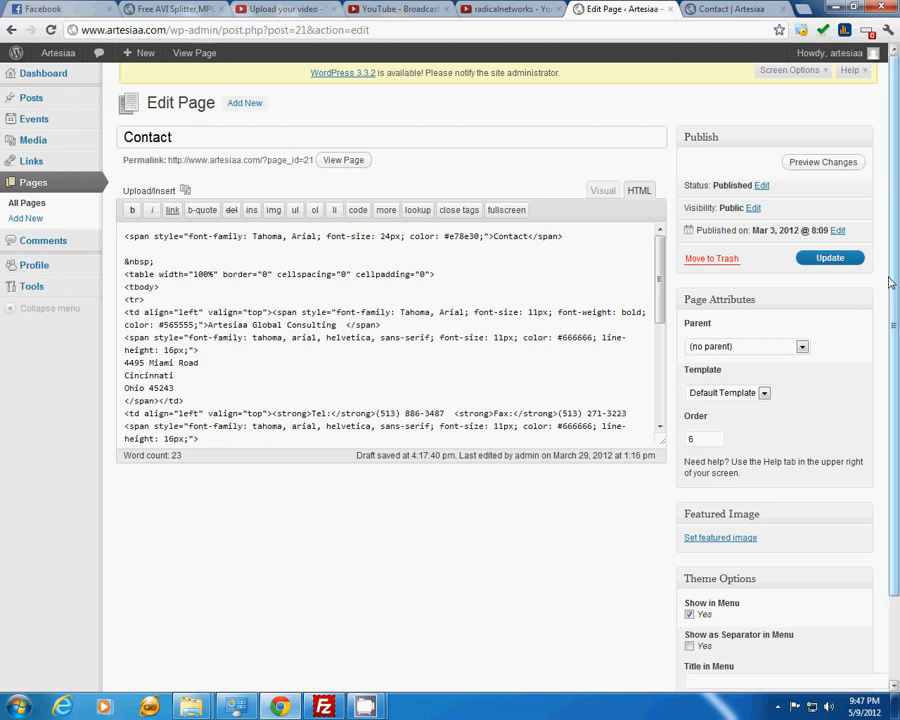
{"action": "mouse_move", "coordinate": [365, 707]}
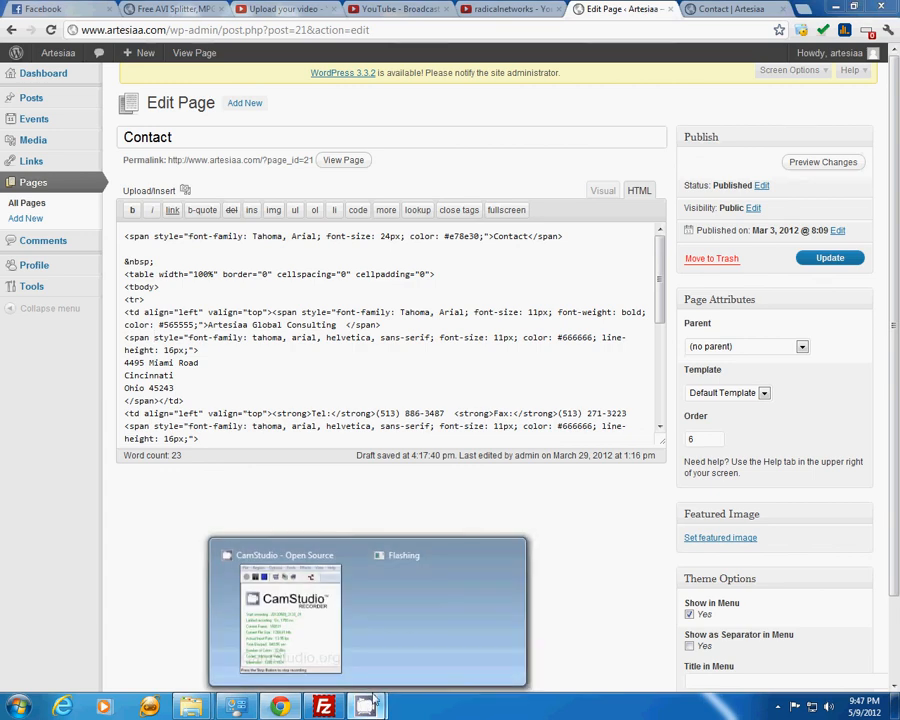